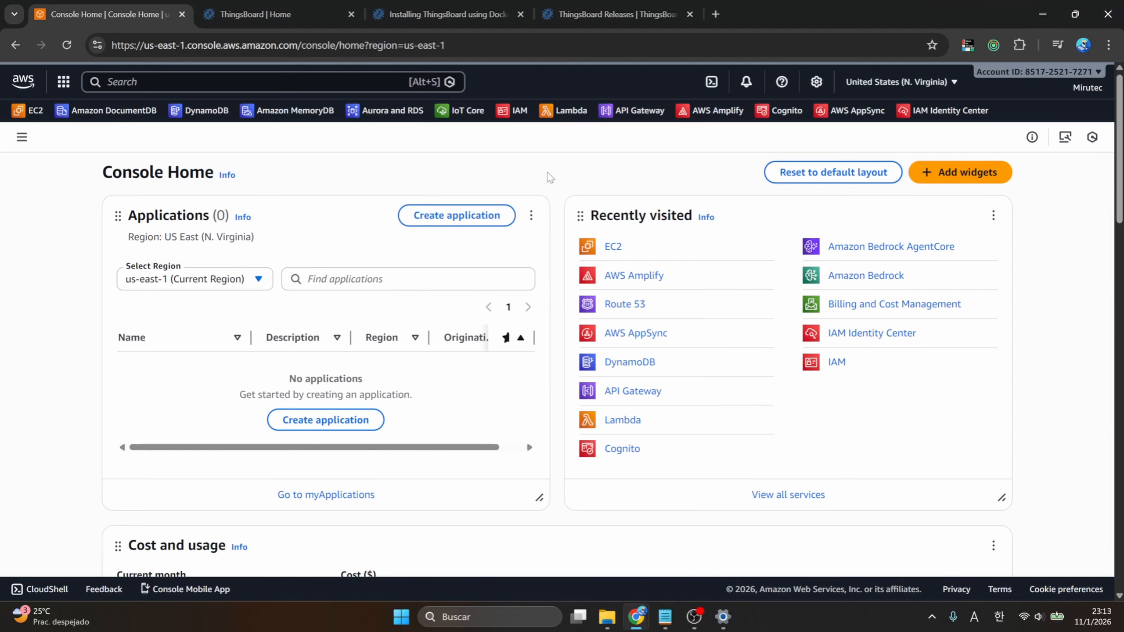
Open the EC2 service, start launching a new instance and name it "Thingboard CE"
scroll(549, 176, down, 1)
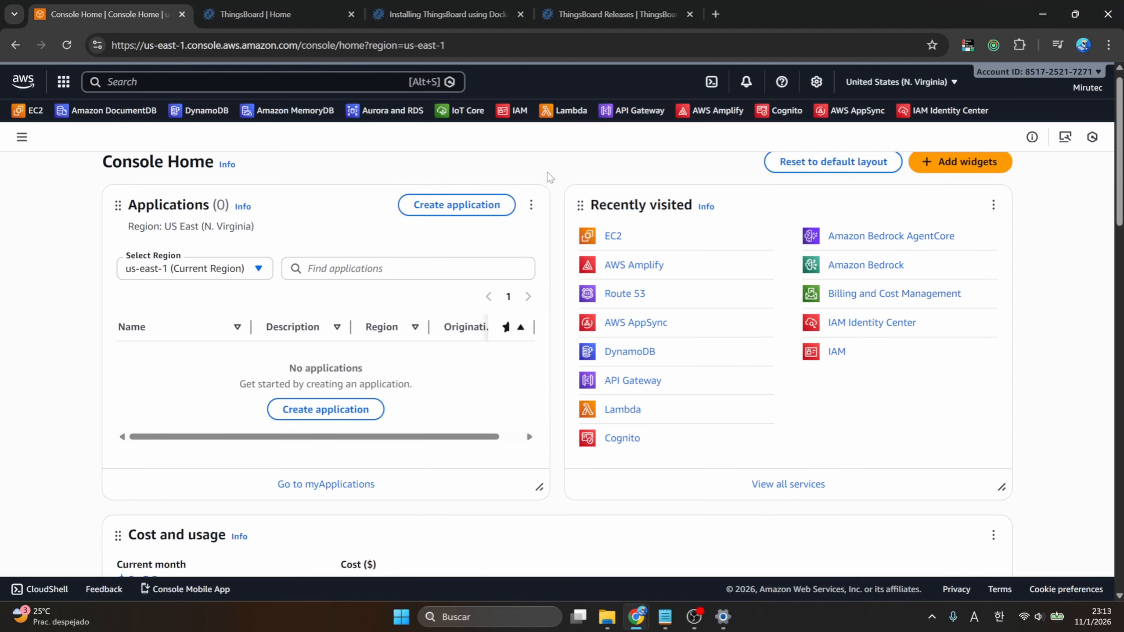
click(616, 241)
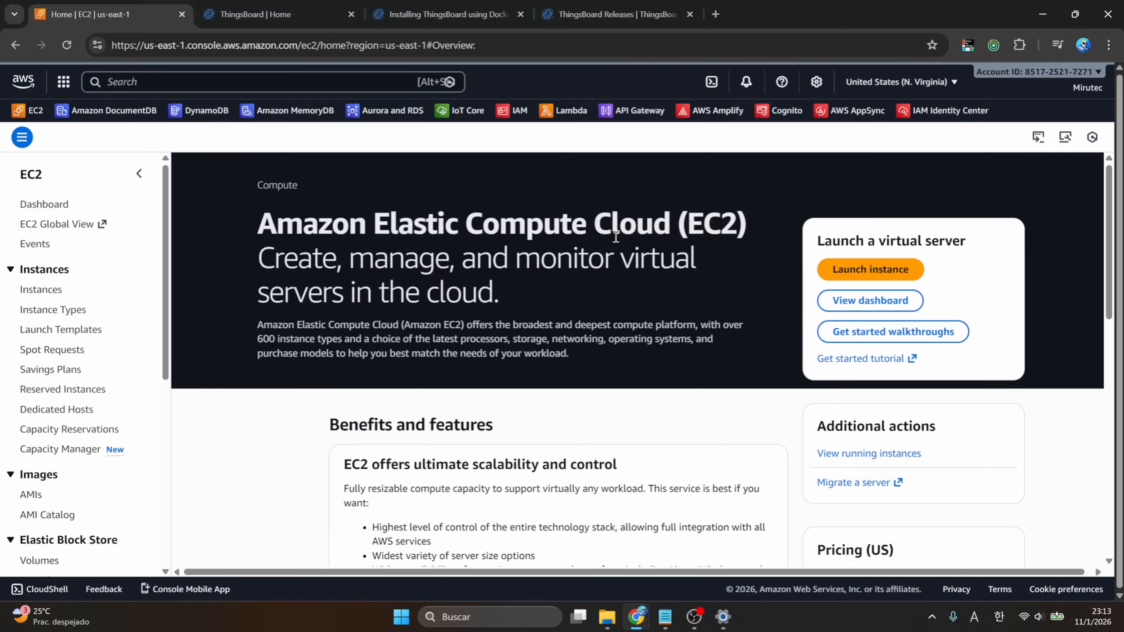
click(847, 269)
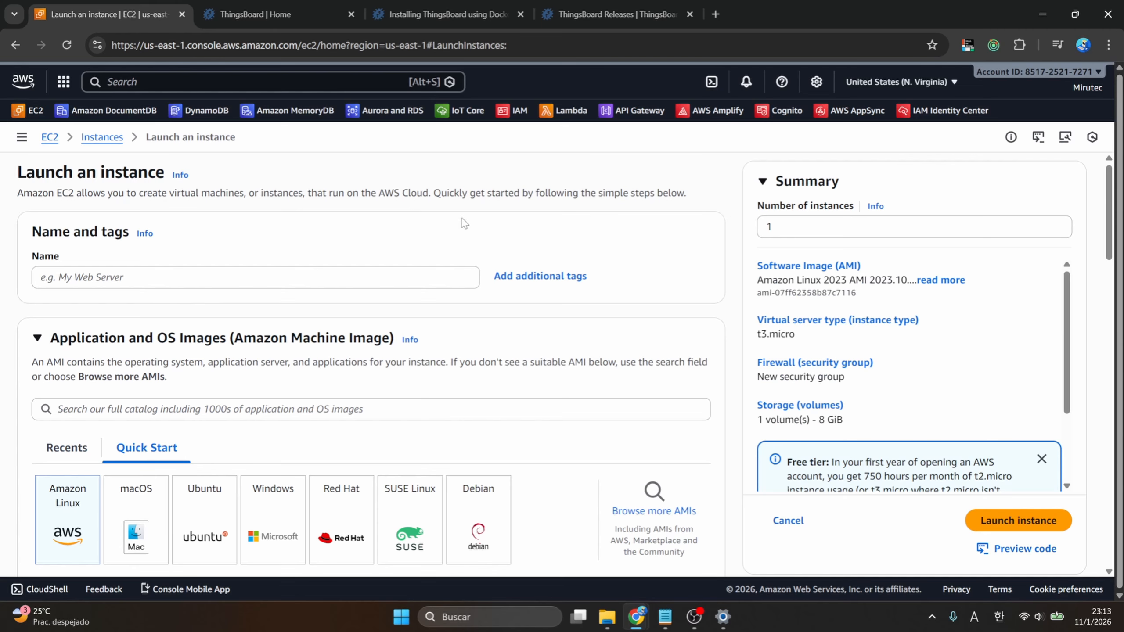
click(366, 279)
text(T)
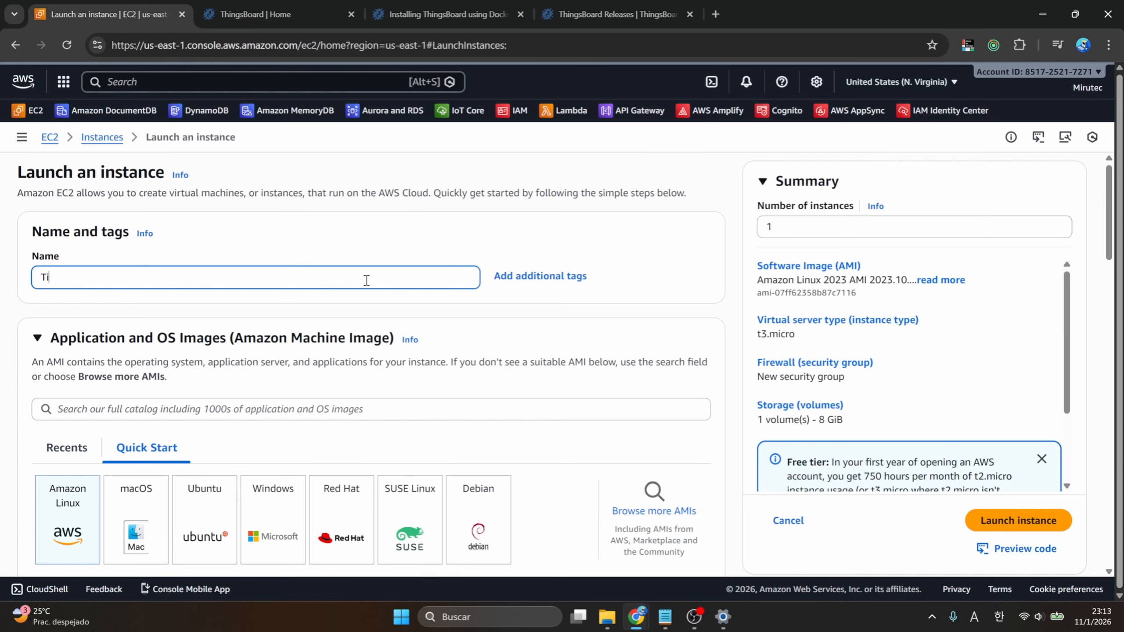
text(hingboard CE)
Choose the Ubuntu Server 22.04 LTS (HVM), SSD Volume Type image for the instance and accept the resulting settings changes
scroll(367, 280, down, 3)
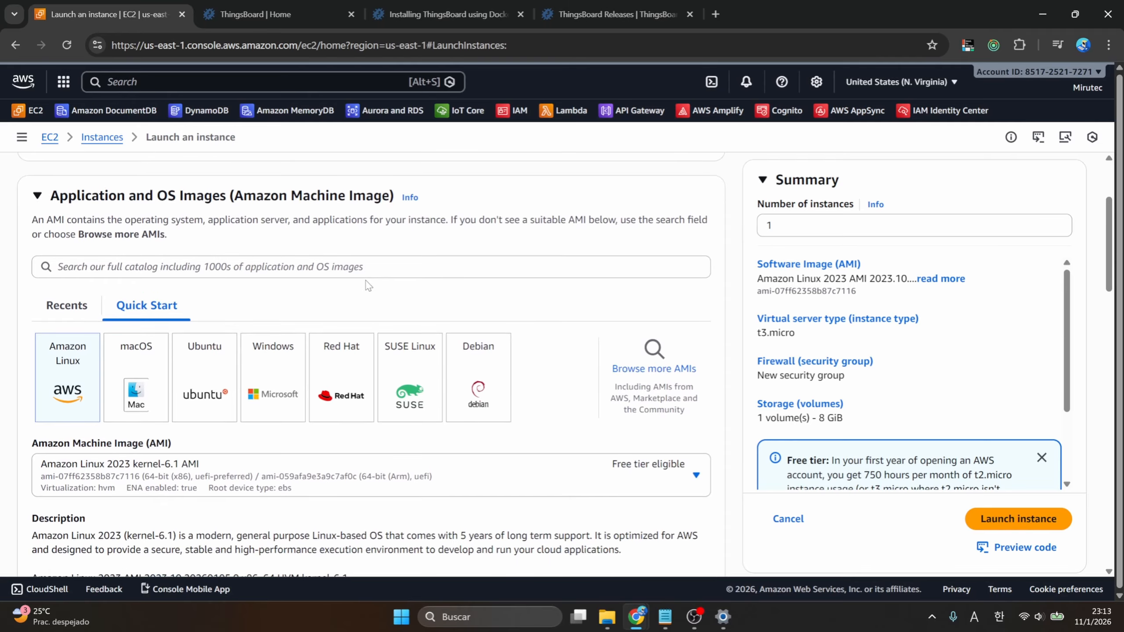
scroll(366, 280, down, 1)
scroll(366, 281, up, 1)
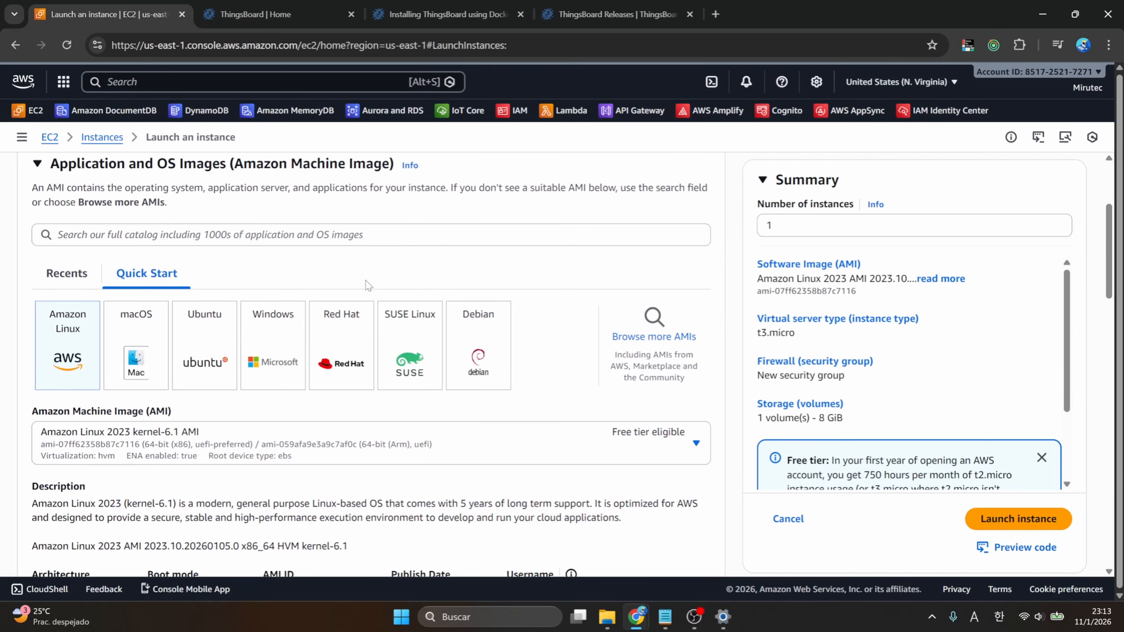
click(212, 375)
scroll(213, 377, down, 3)
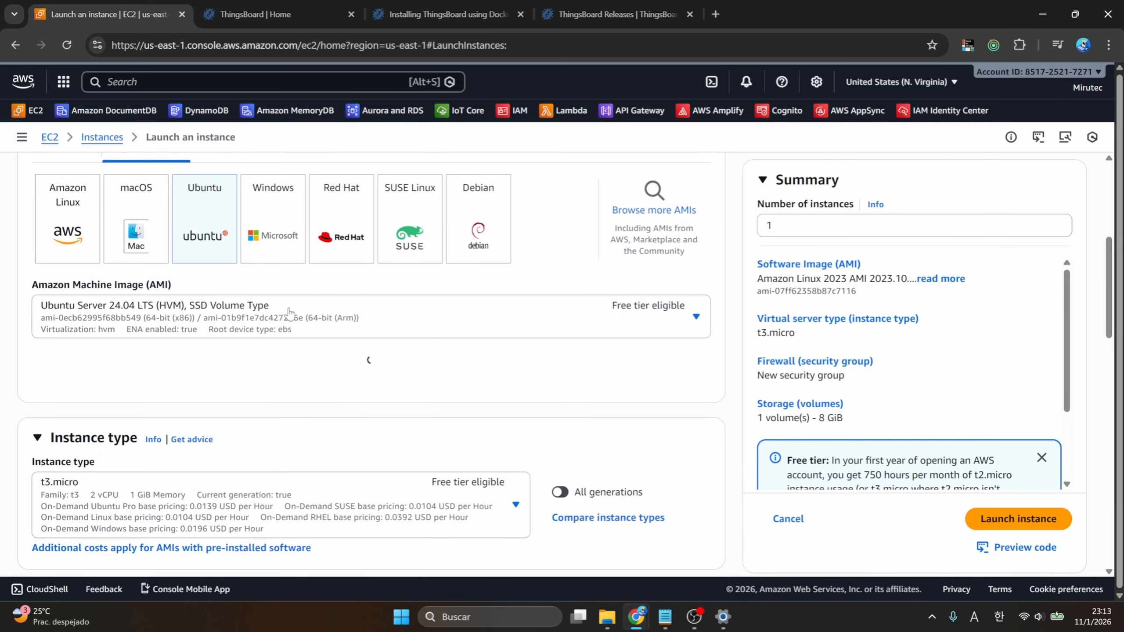
click(321, 324)
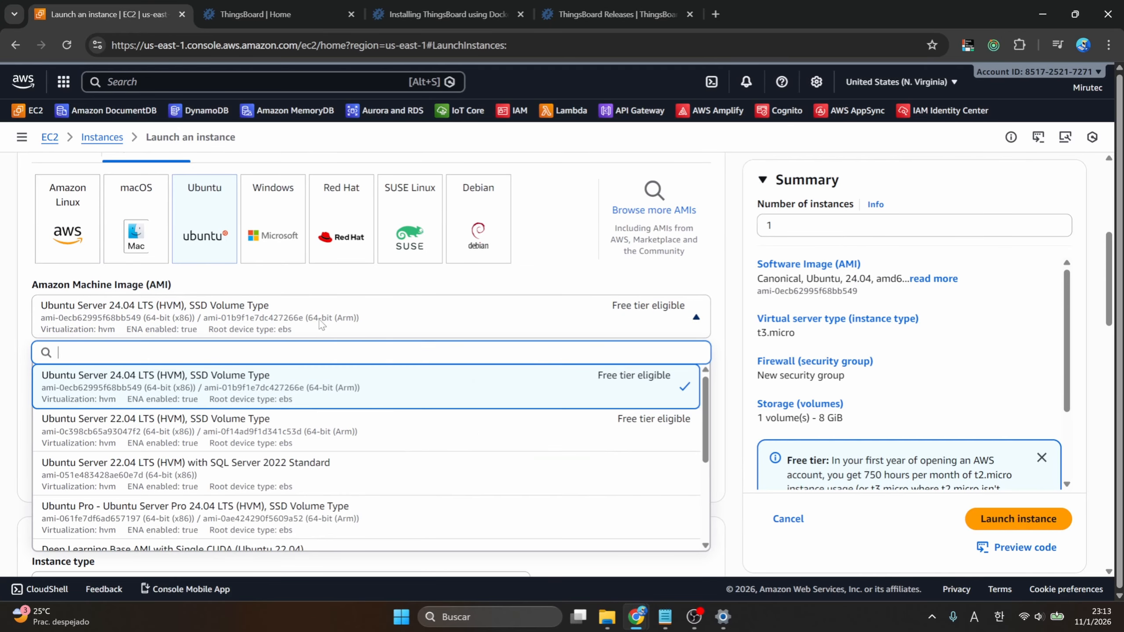
click(159, 435)
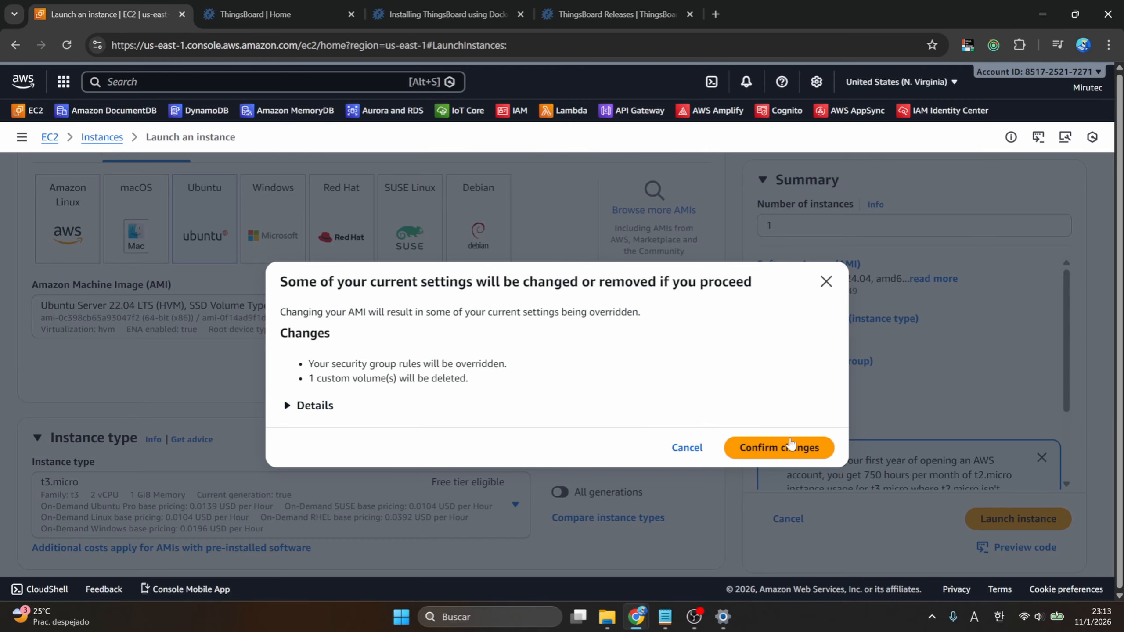
click(769, 452)
Set the instance type to t3.small
scroll(731, 451, down, 8)
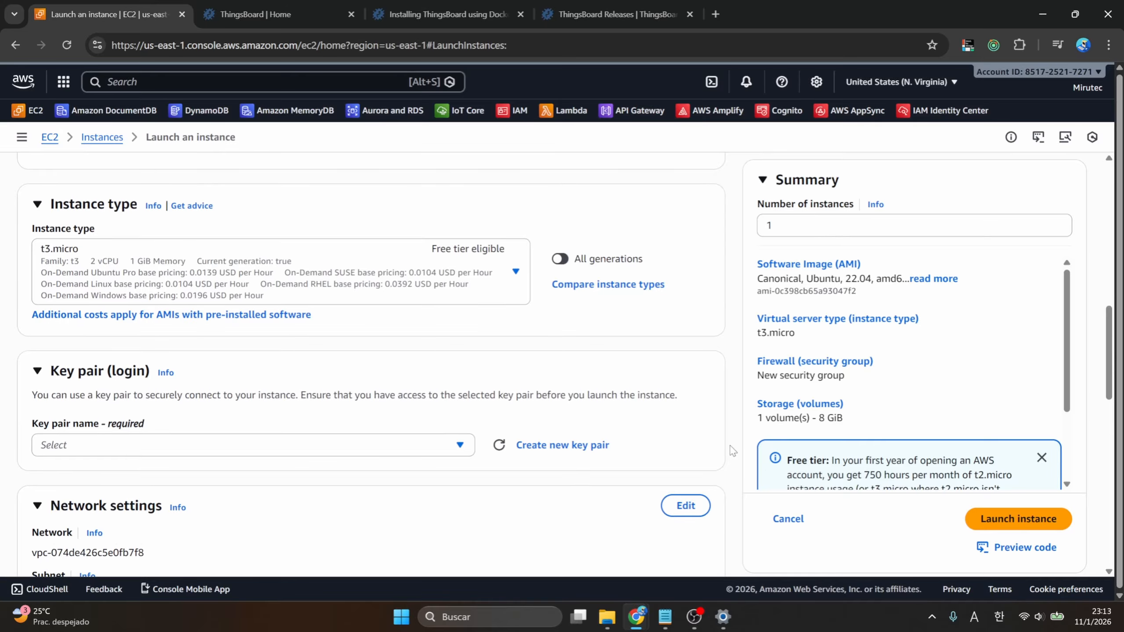
scroll(531, 310, down, 1)
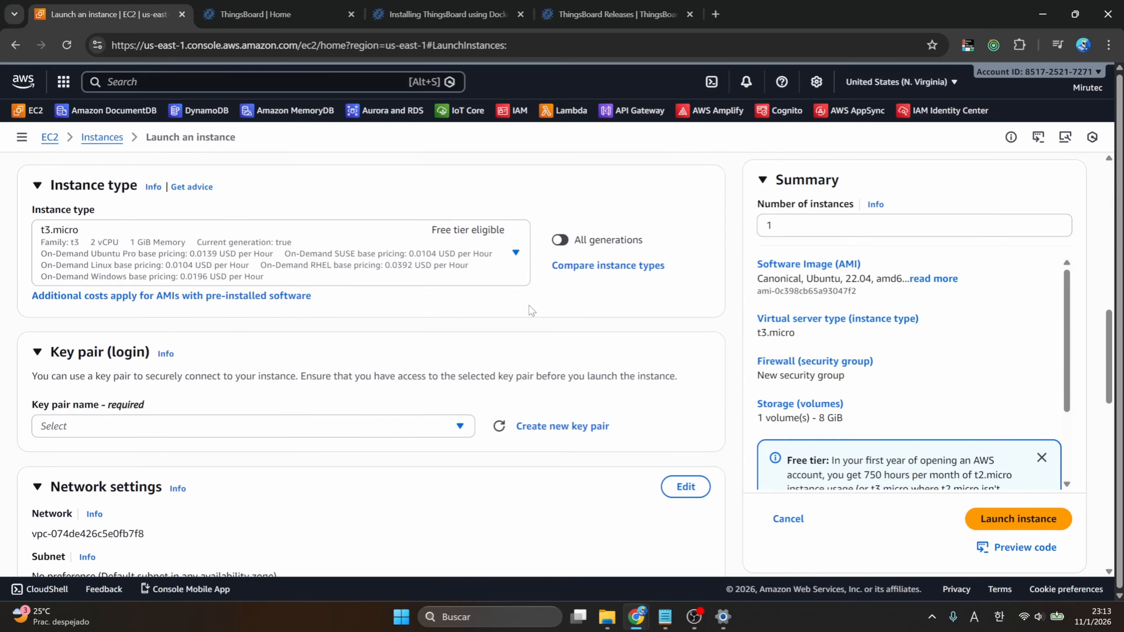
click(495, 269)
scroll(398, 374, down, 3)
scroll(398, 374, down, 8)
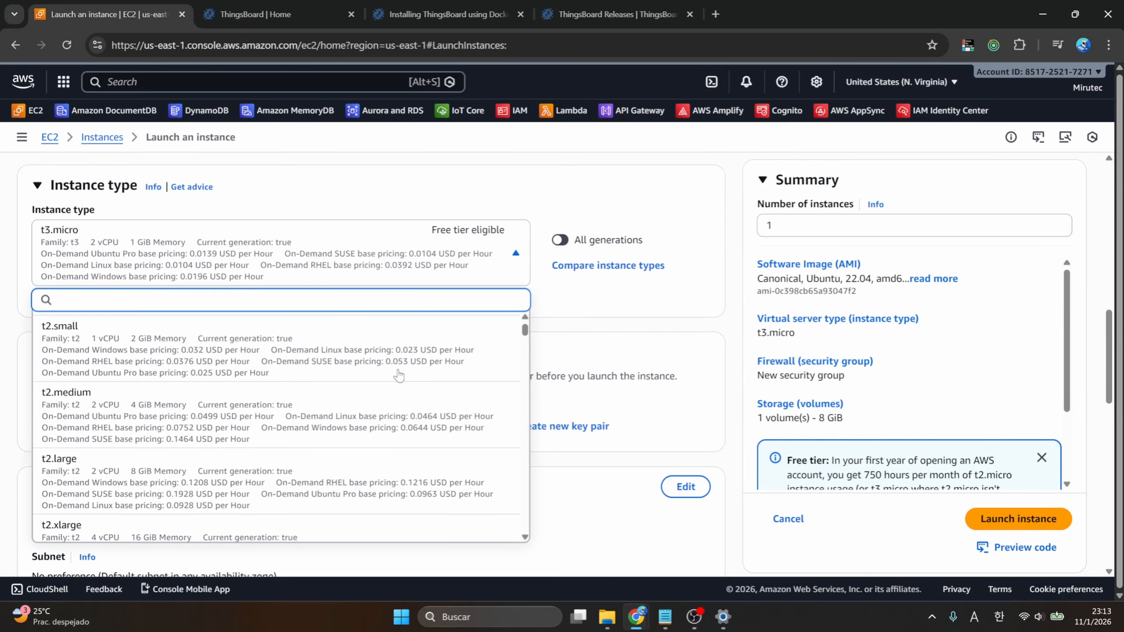
scroll(398, 375, down, 1)
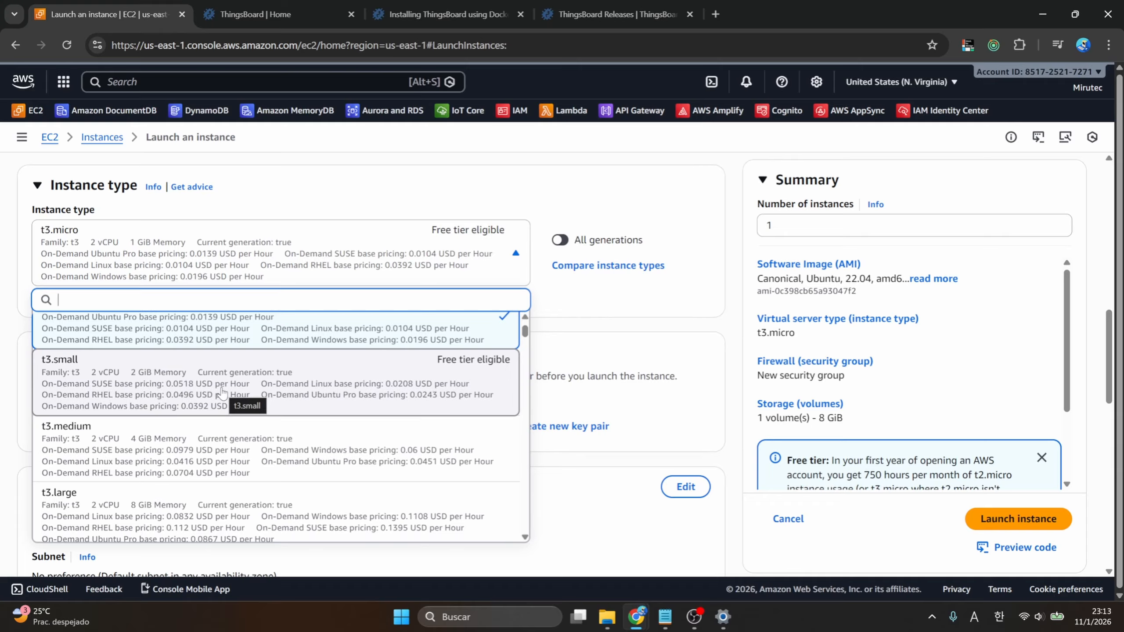
scroll(223, 392, down, 1)
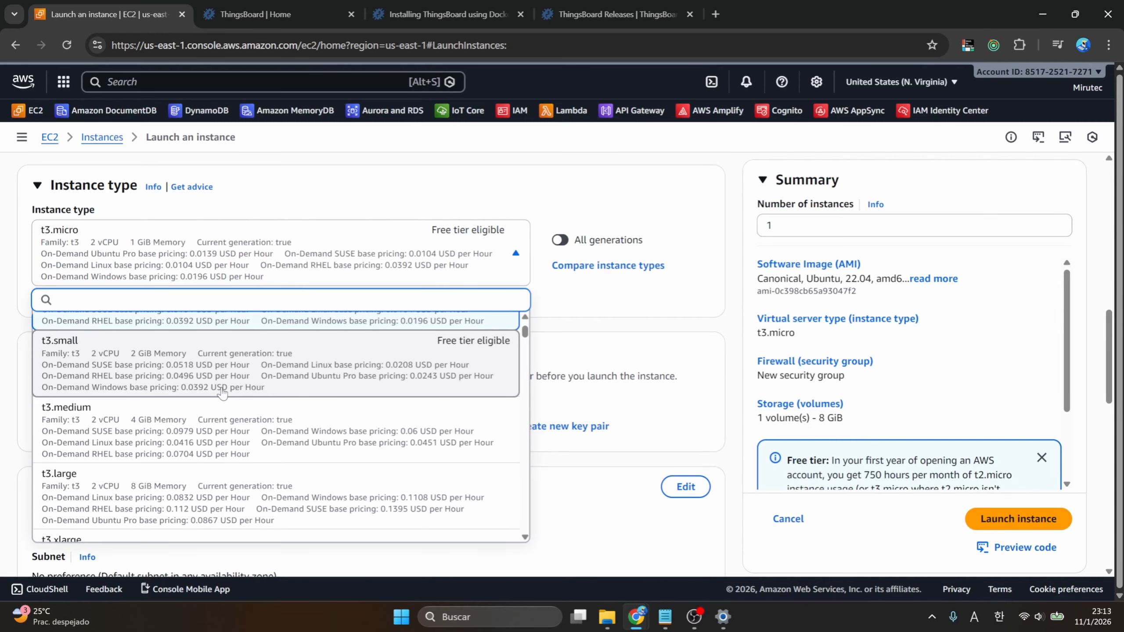
click(222, 392)
Set the login key pair option to proceed without a key pair
scroll(495, 335, down, 3)
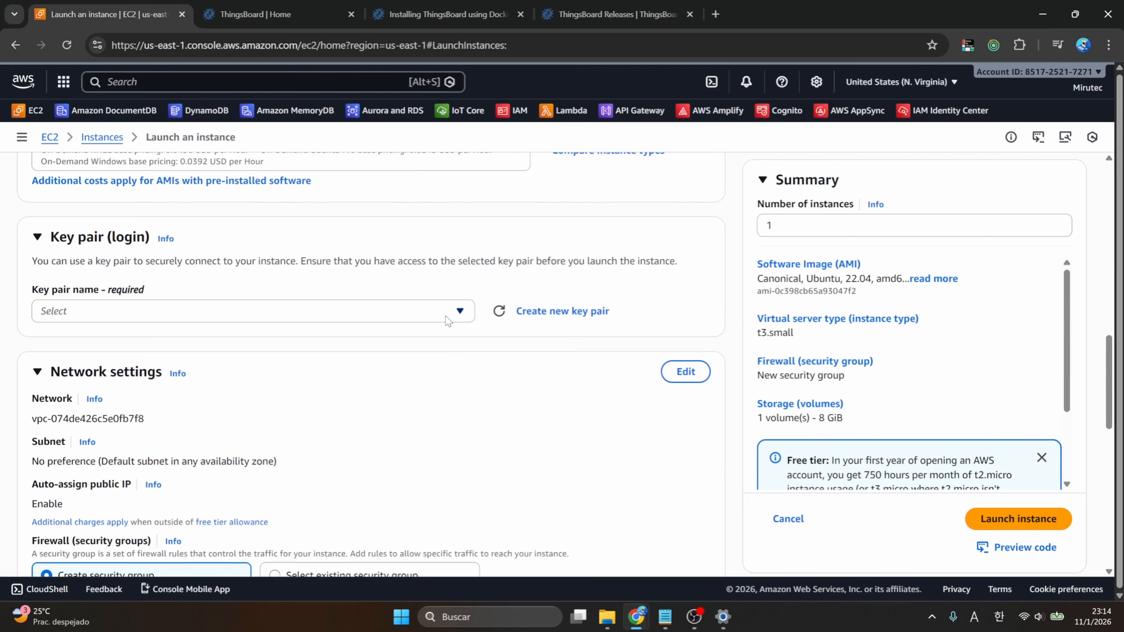
click(447, 319)
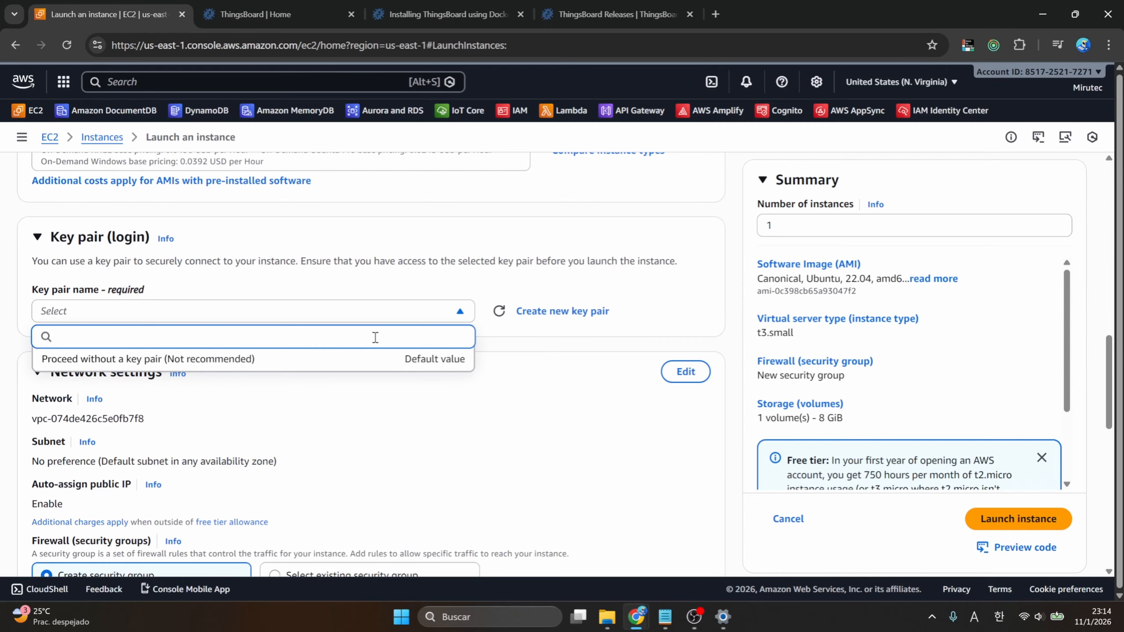
click(368, 359)
Use an existing security group in the network settings and assign launch-wizard-1 to the instance
scroll(503, 344, down, 4)
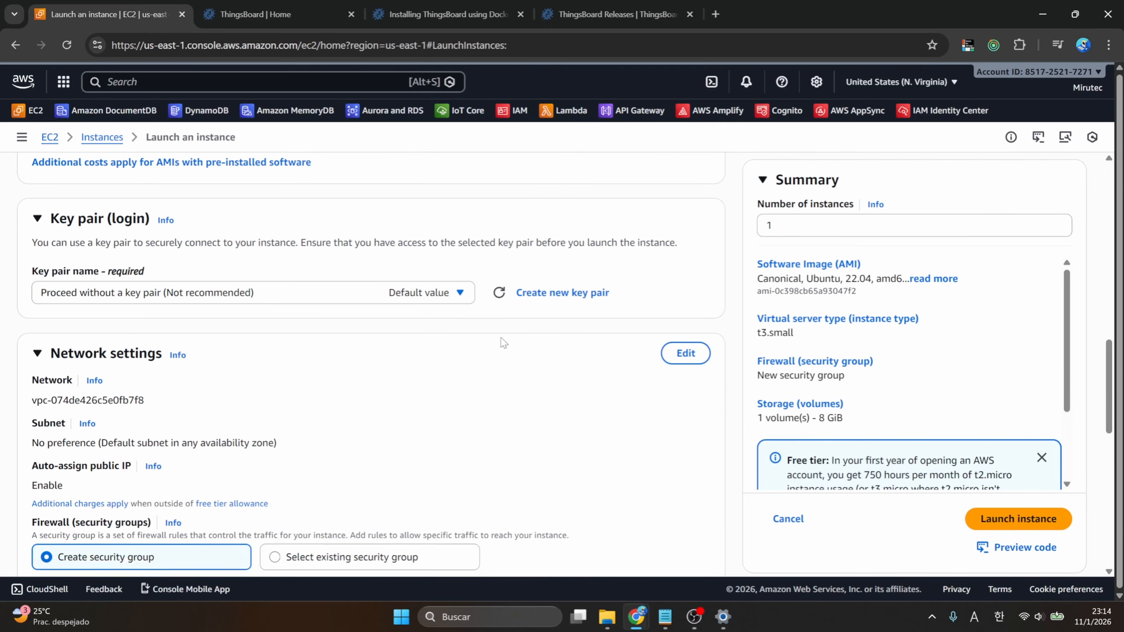
scroll(504, 344, down, 1)
scroll(503, 343, up, 1)
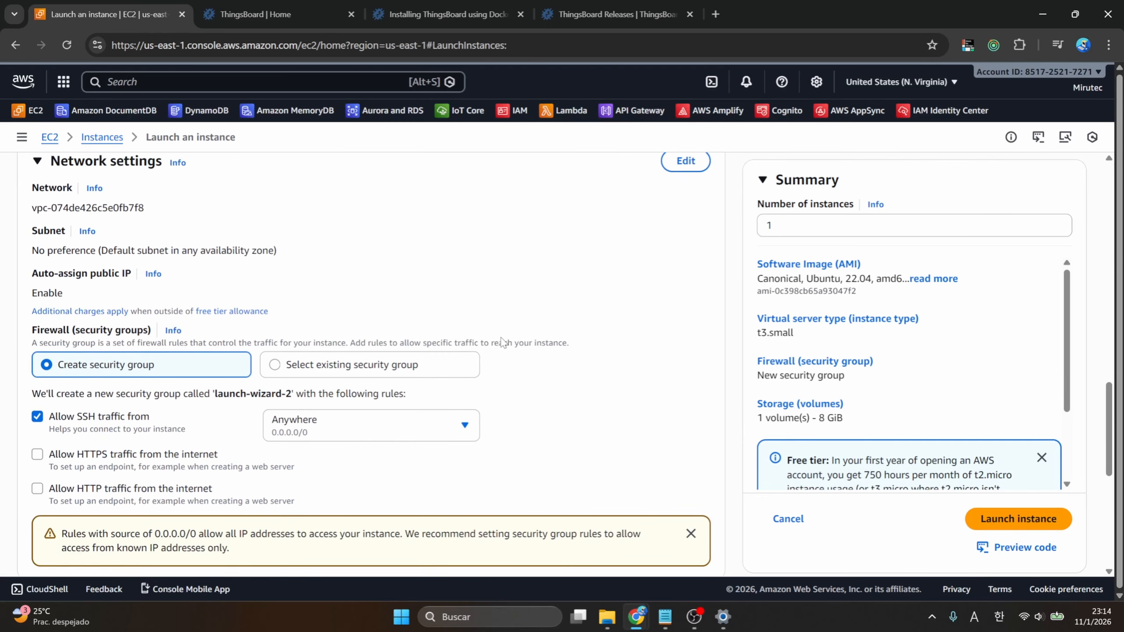
scroll(503, 344, down, 1)
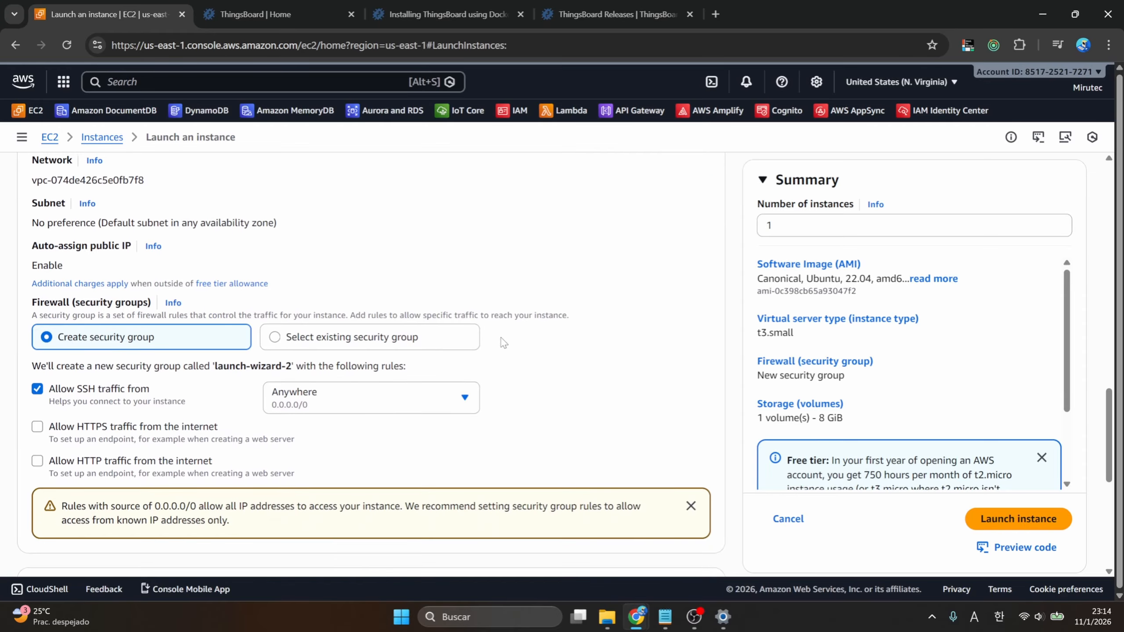
scroll(503, 343, up, 1)
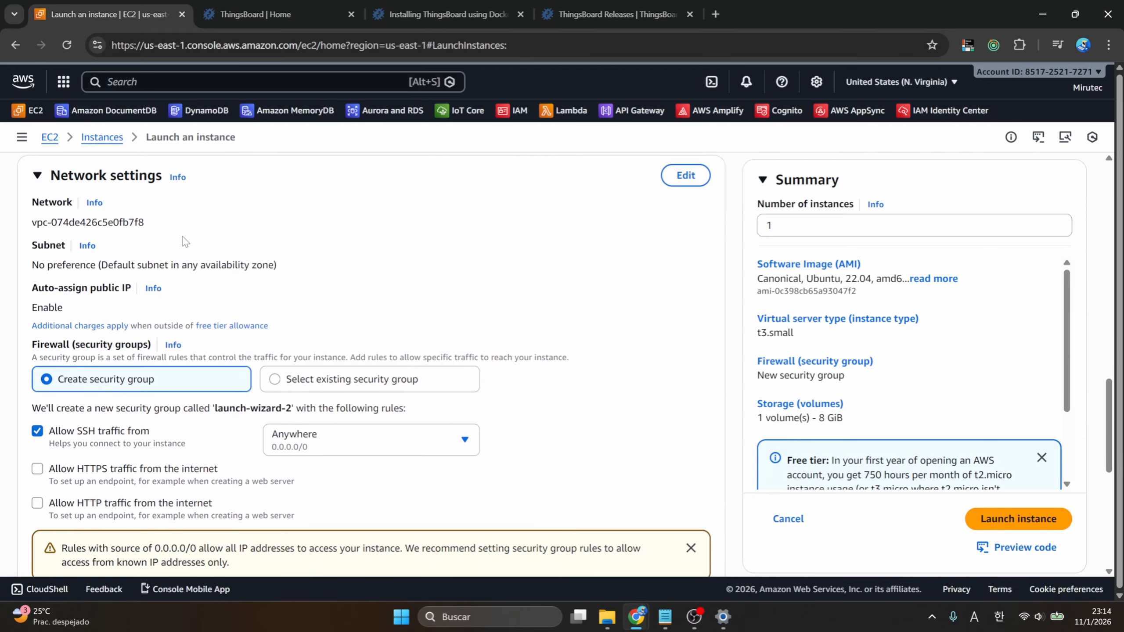
scroll(168, 261, down, 1)
scroll(168, 261, down, 1)
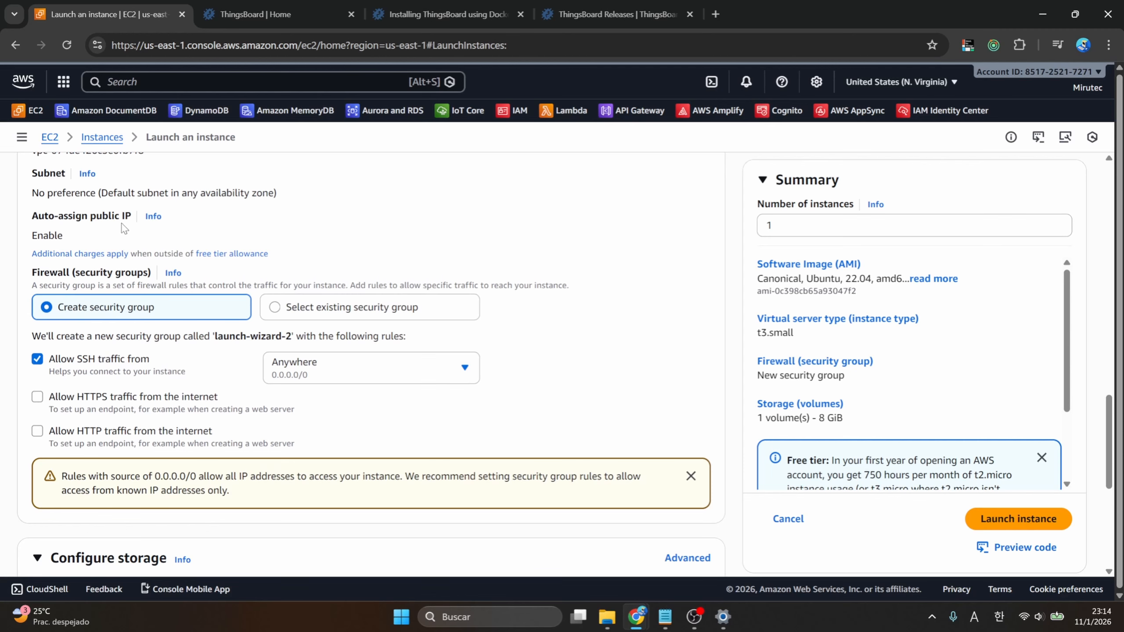
scroll(124, 229, down, 1)
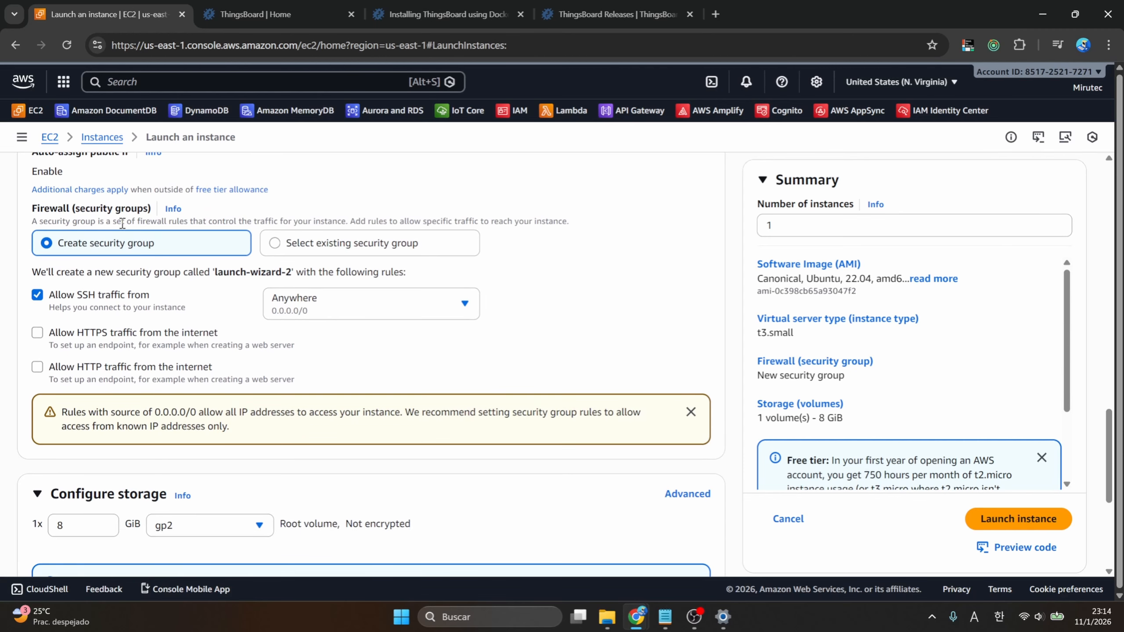
scroll(122, 224, down, 1)
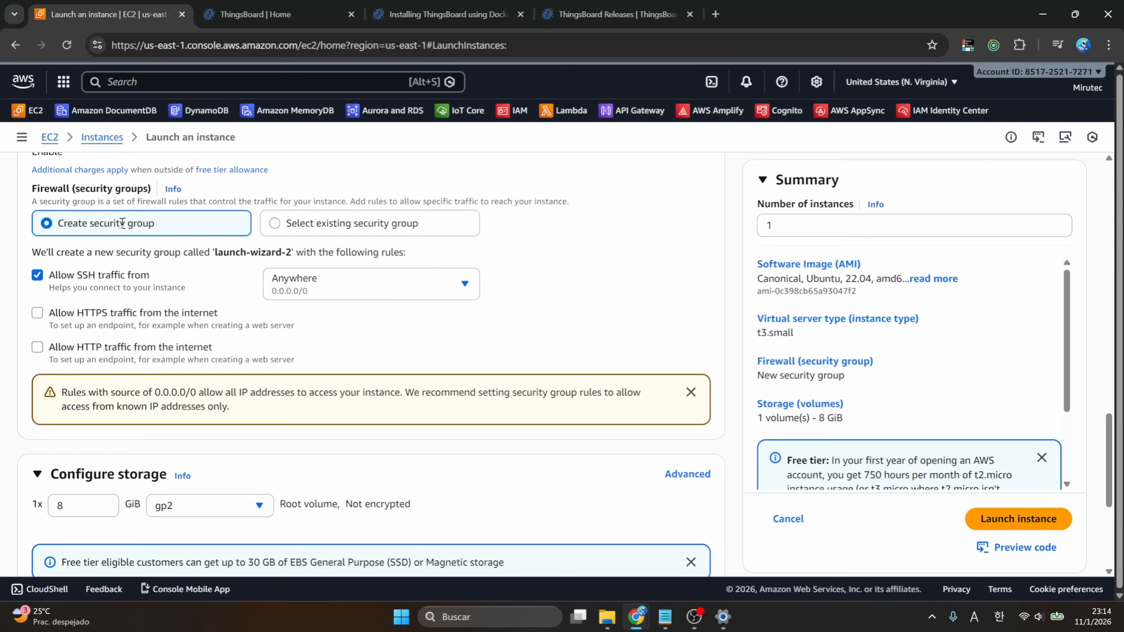
click(299, 230)
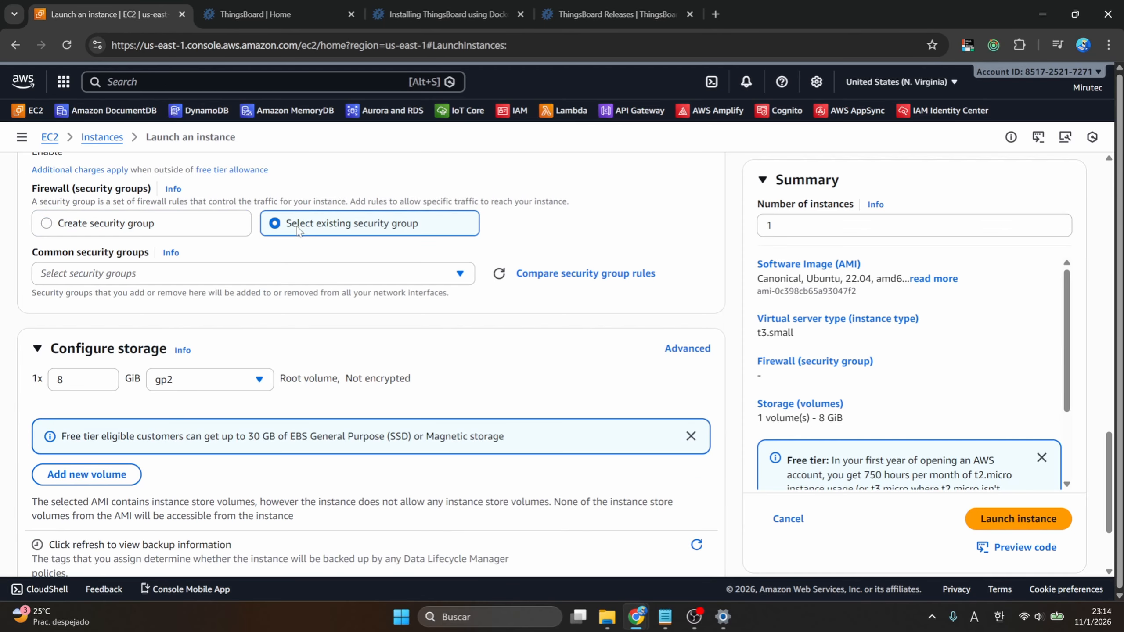
click(248, 278)
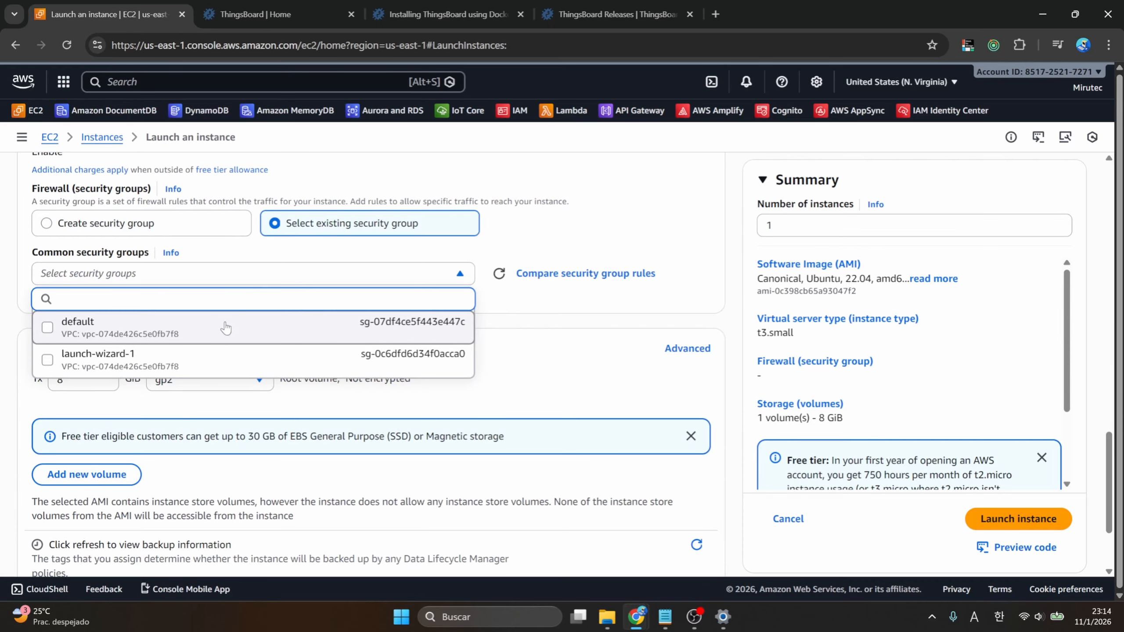
click(241, 357)
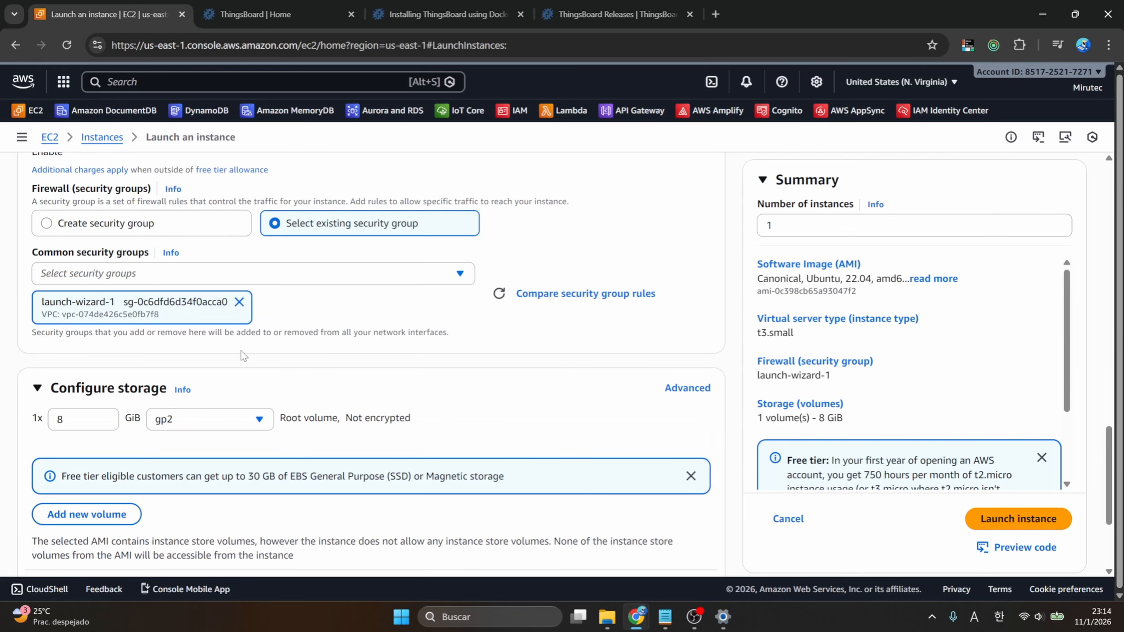
Review the inbound rules of the launch-wizard-1 security group, checking types, ports and sources, and return to the instance launch form
click(538, 301)
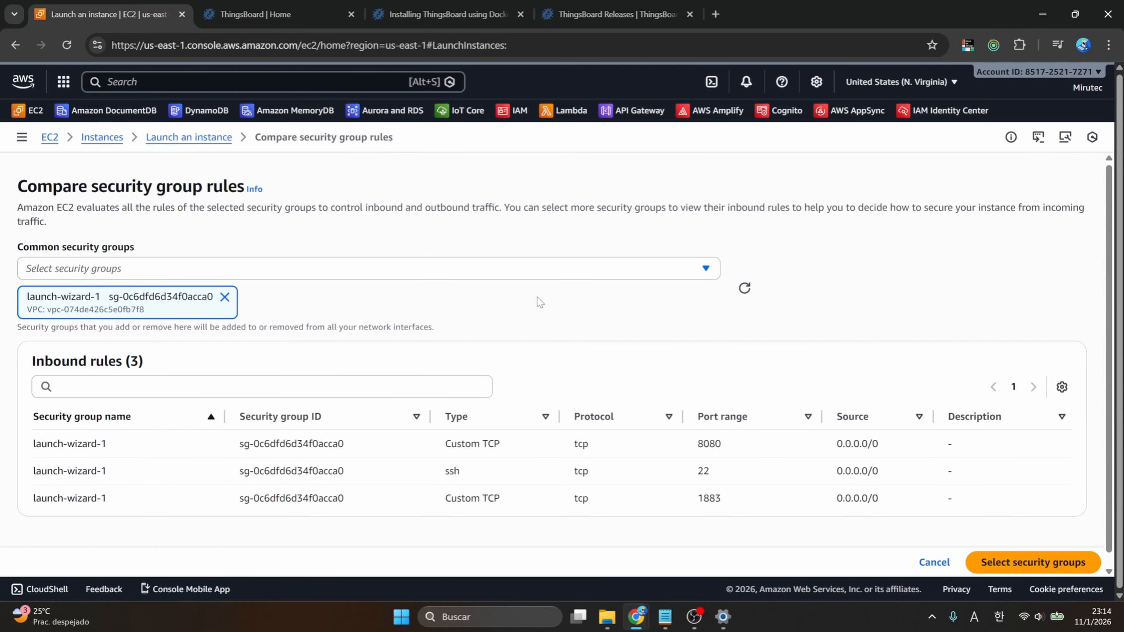
scroll(540, 302, down, 1)
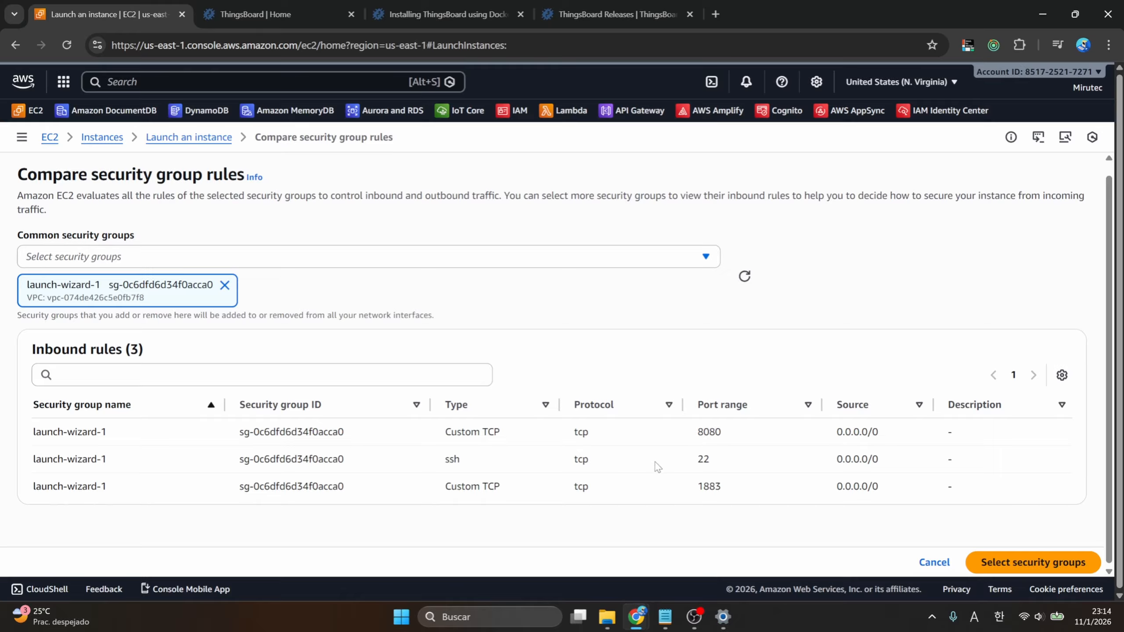
drag(718, 469, 566, 465)
click(764, 477)
scroll(741, 474, up, 1)
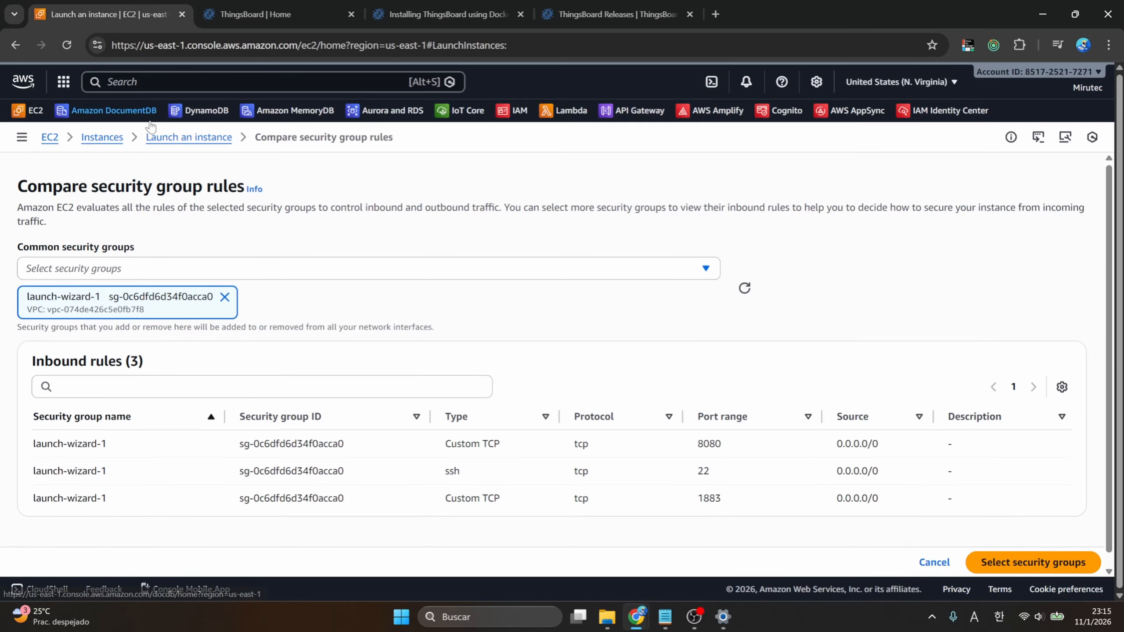
click(200, 139)
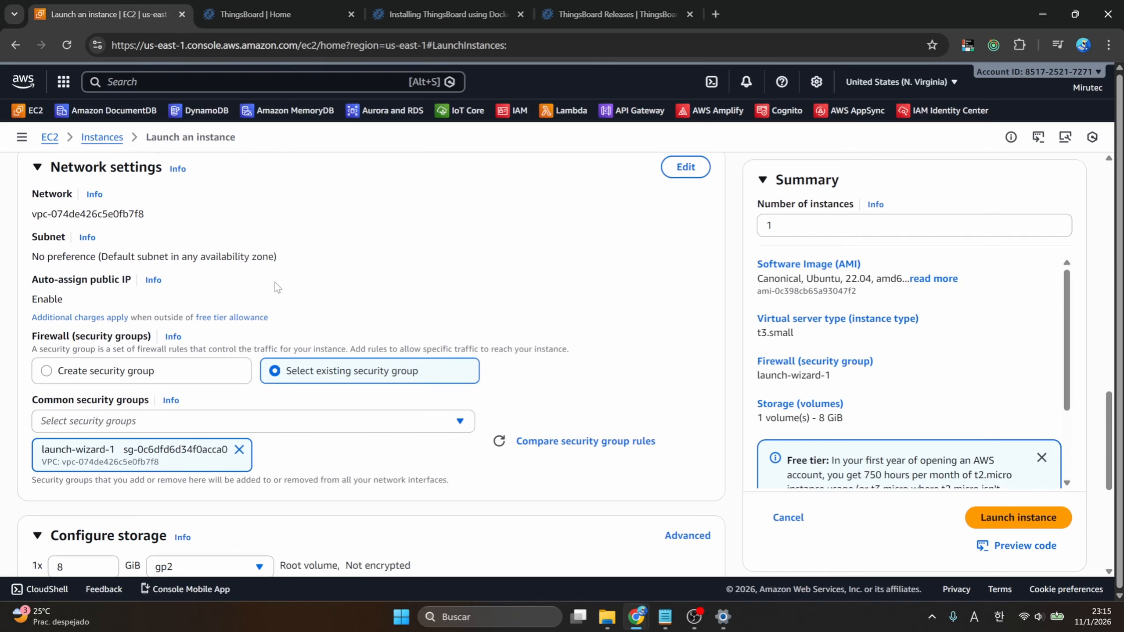
Examine the storage configuration, including the root volume's size and type, and the remaining launch settings
scroll(277, 288, down, 2)
scroll(277, 287, up, 2)
scroll(277, 287, down, 3)
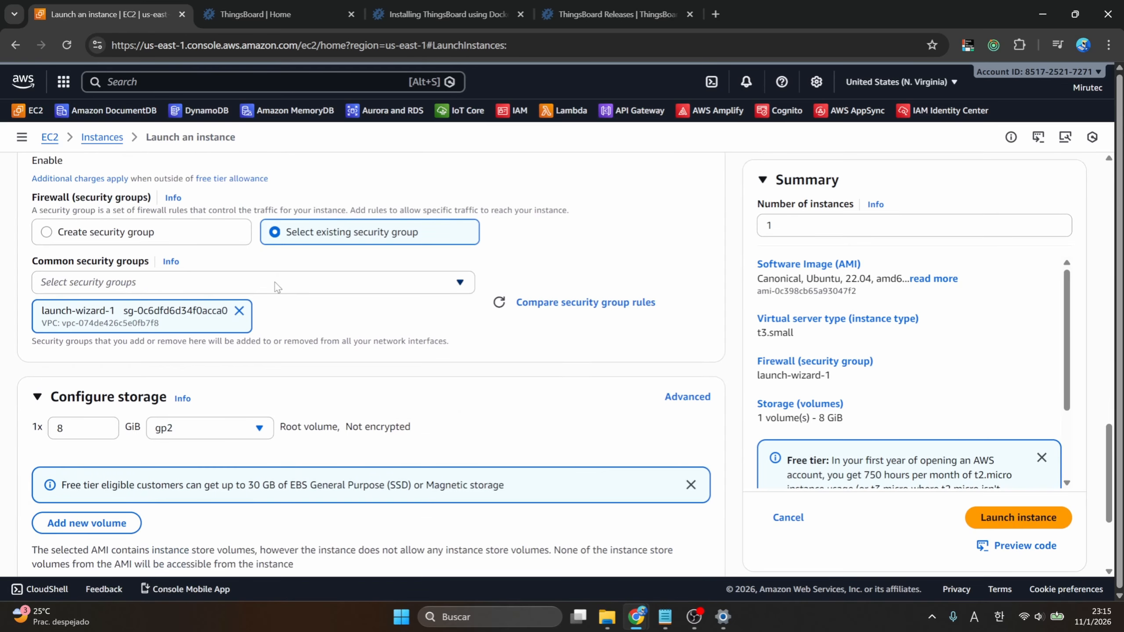
scroll(277, 287, down, 3)
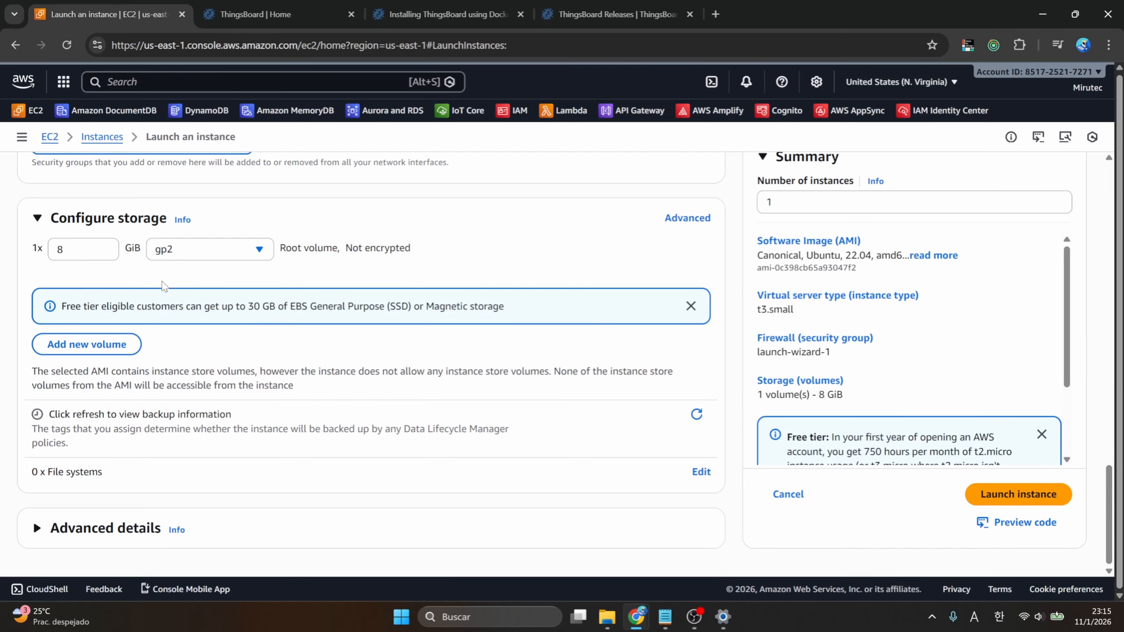
scroll(164, 285, up, 1)
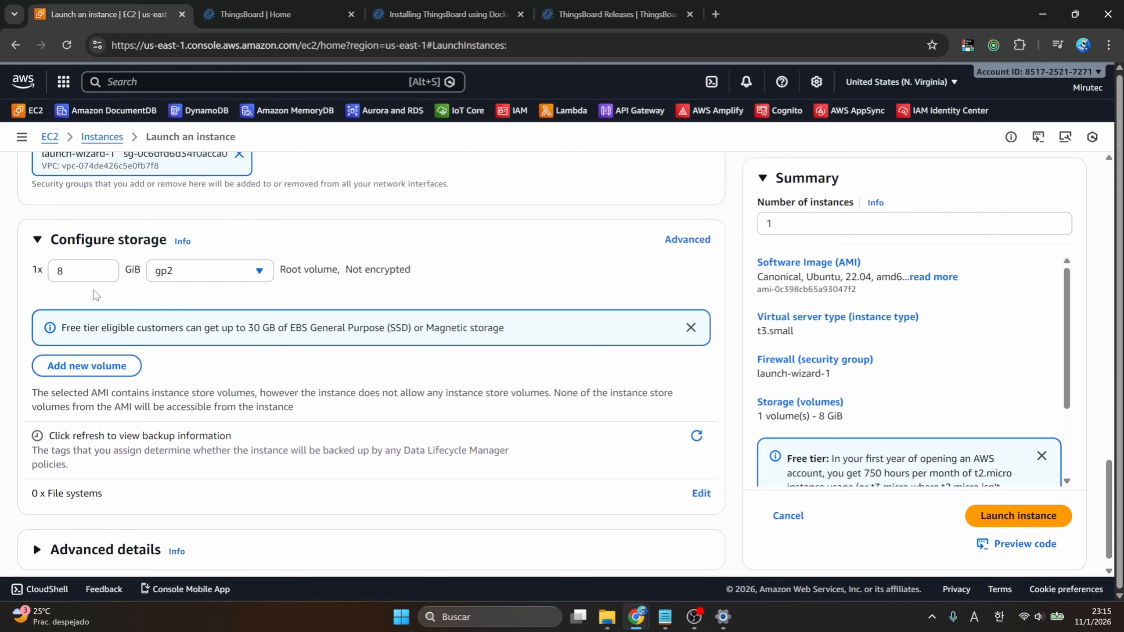
scroll(164, 308, up, 1)
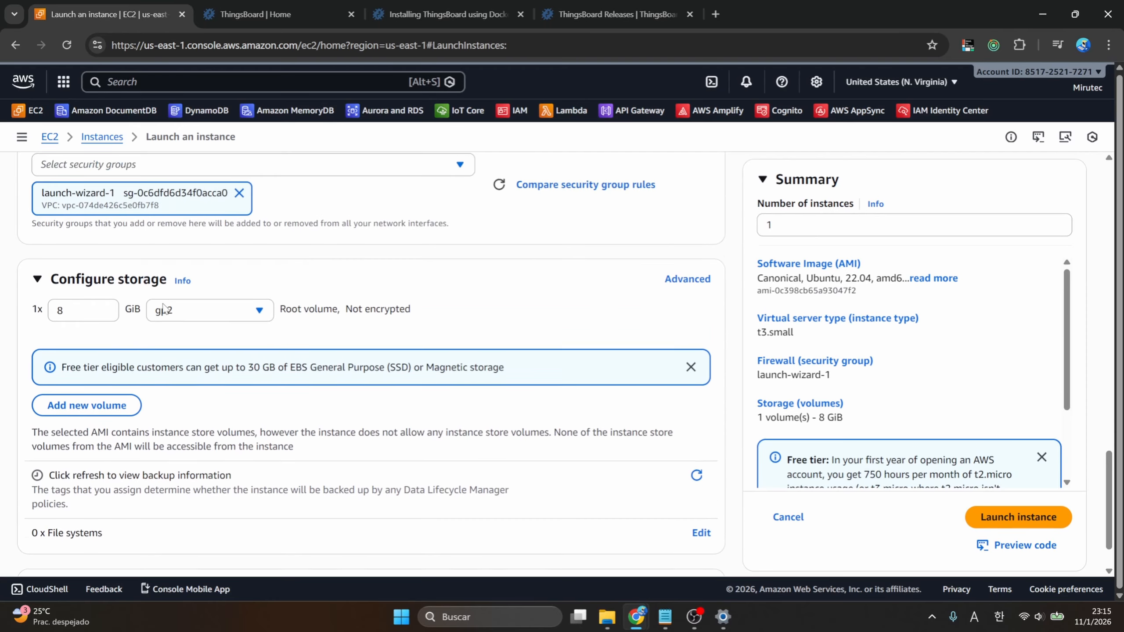
scroll(164, 308, up, 1)
scroll(164, 310, down, 2)
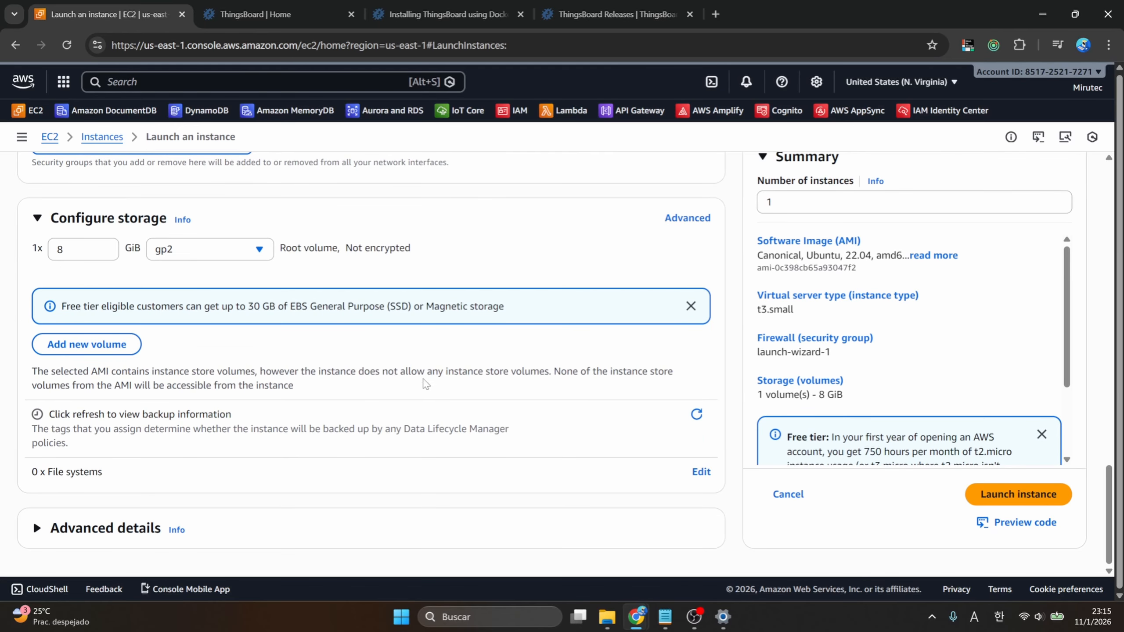
Launch the Thingboard CE instance with the configured settings and open the new instance's details page
scroll(465, 401, up, 10)
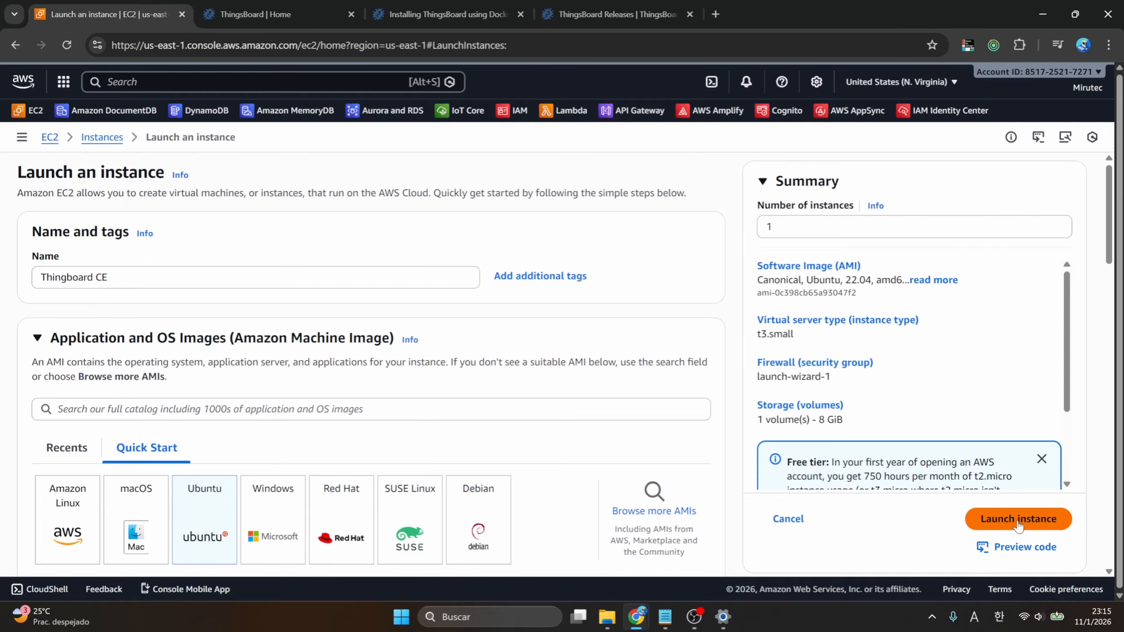
click(1018, 522)
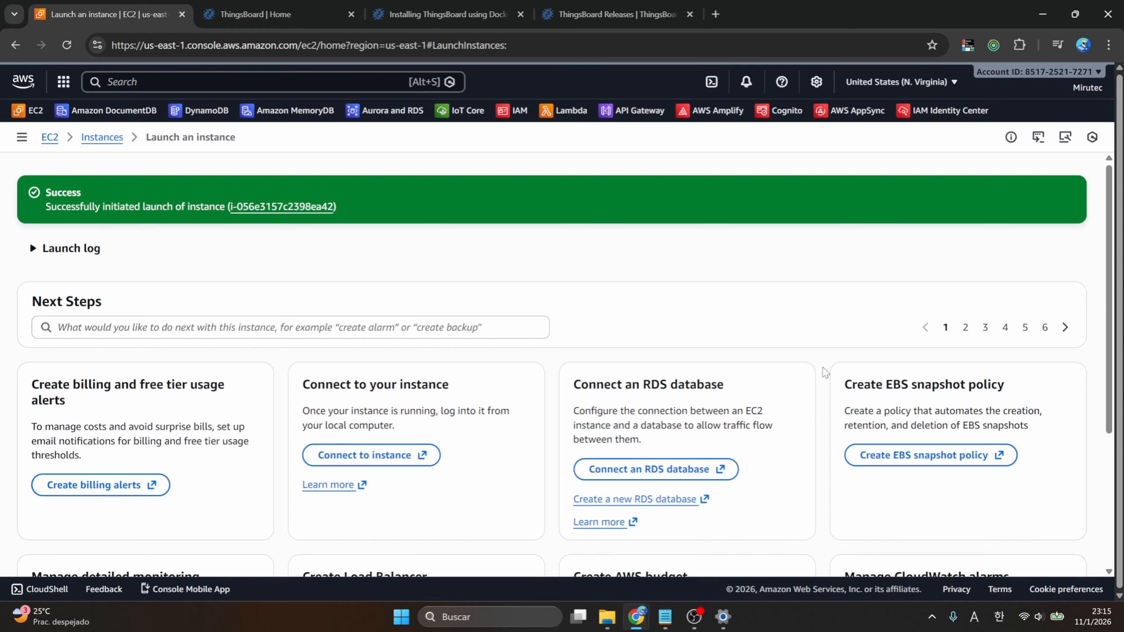
scroll(826, 373, down, 1)
scroll(827, 372, up, 1)
click(265, 212)
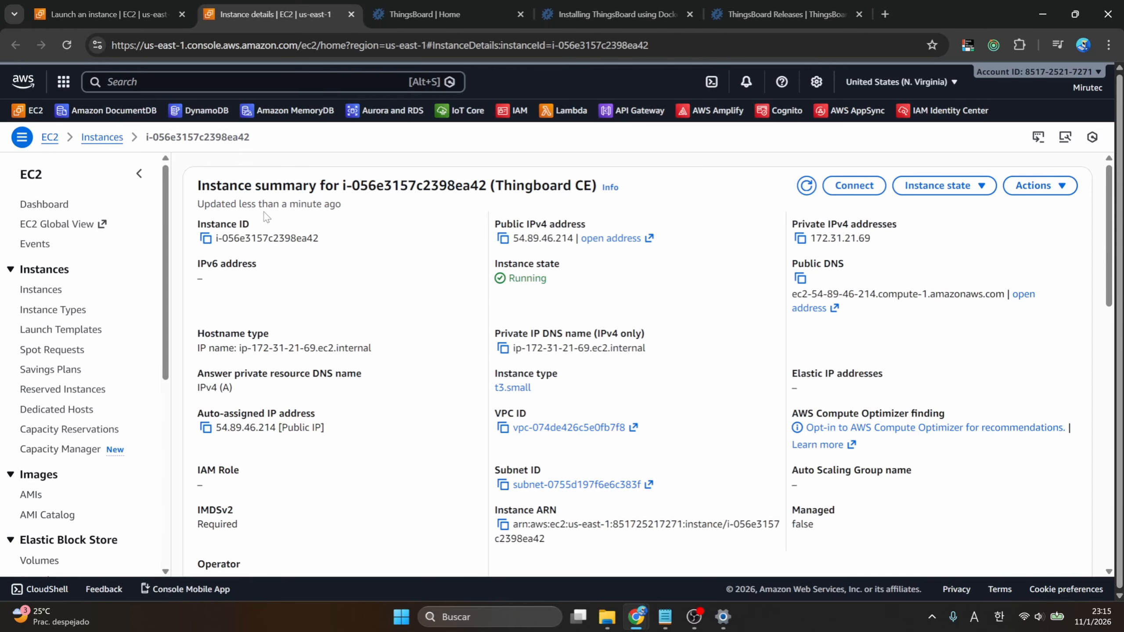
List the running EC2 instances from the dashboard and examine the Thingboard CE instance's state, status check and remaining columns
click(39, 204)
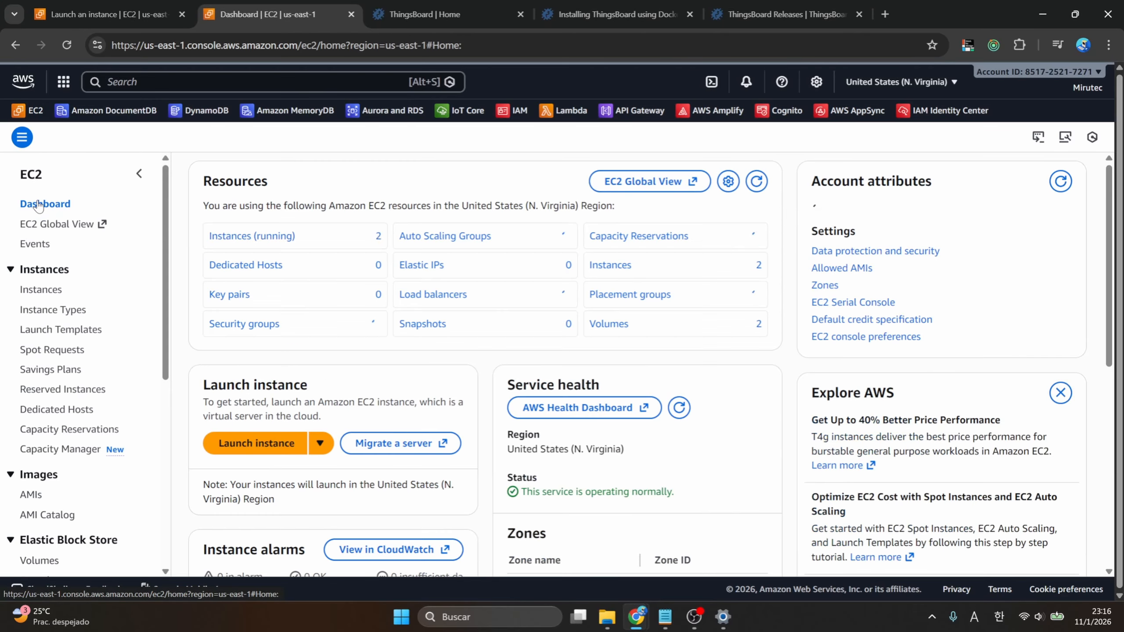
click(270, 235)
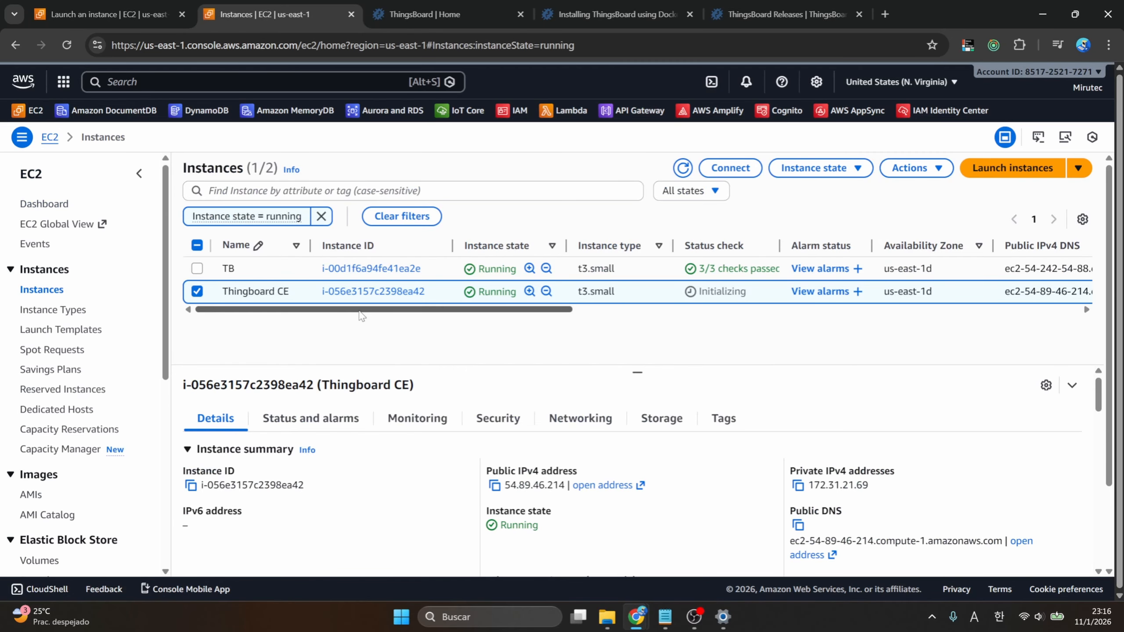
drag(361, 314, 829, 321)
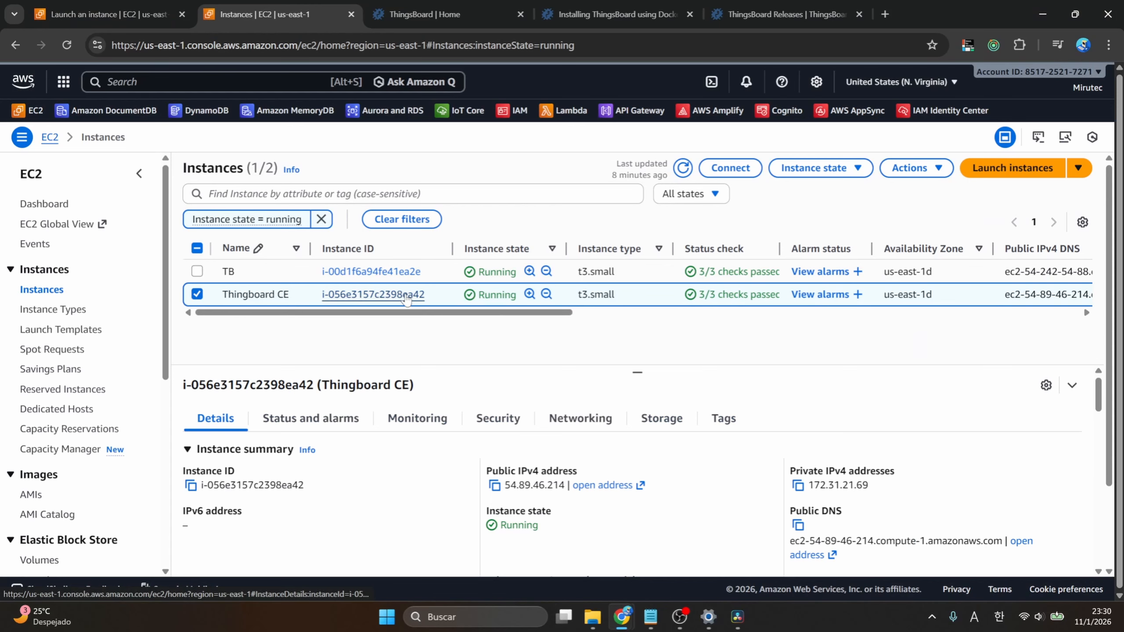
Connect to the Thingboard CE instance through EC2 Instance Connect, using its public IP and the username ubuntu
click(350, 294)
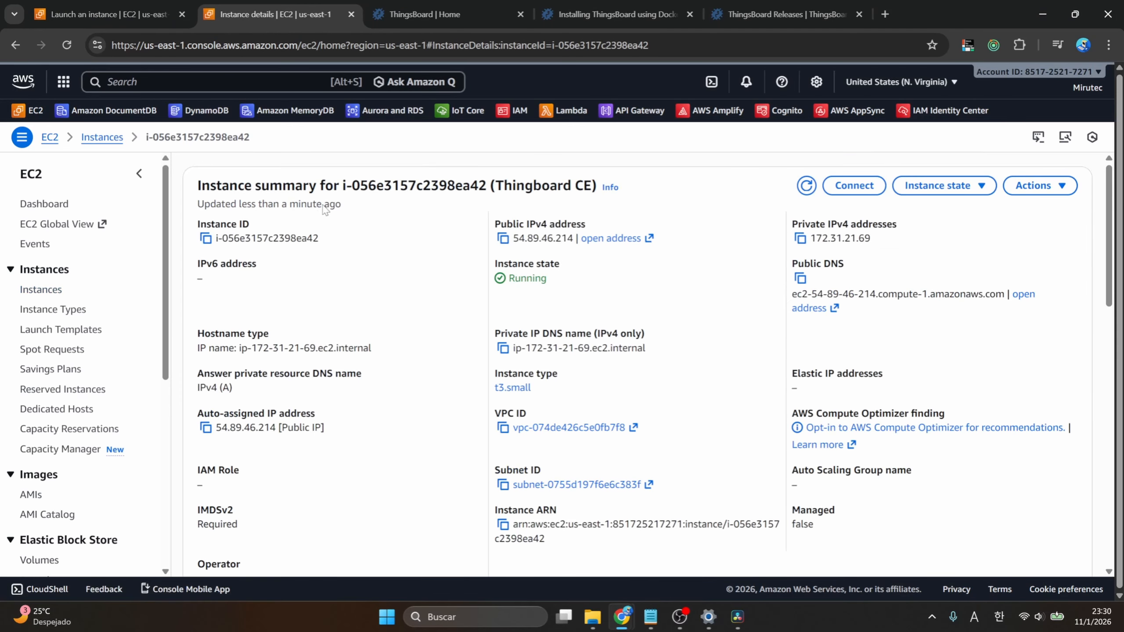
click(854, 186)
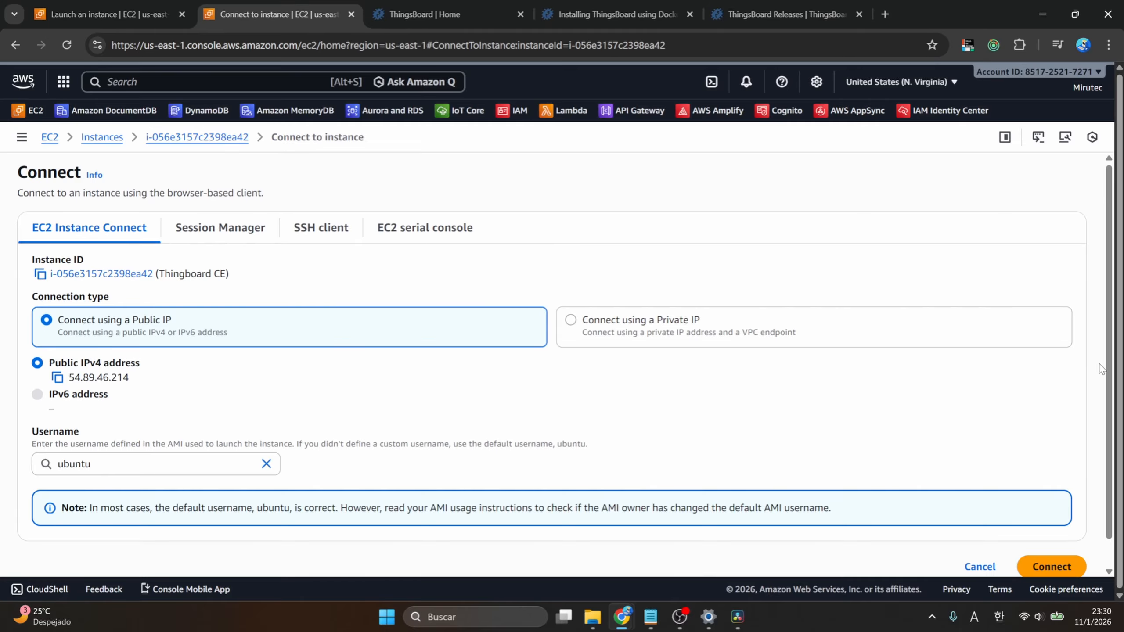
scroll(1100, 364, down, 1)
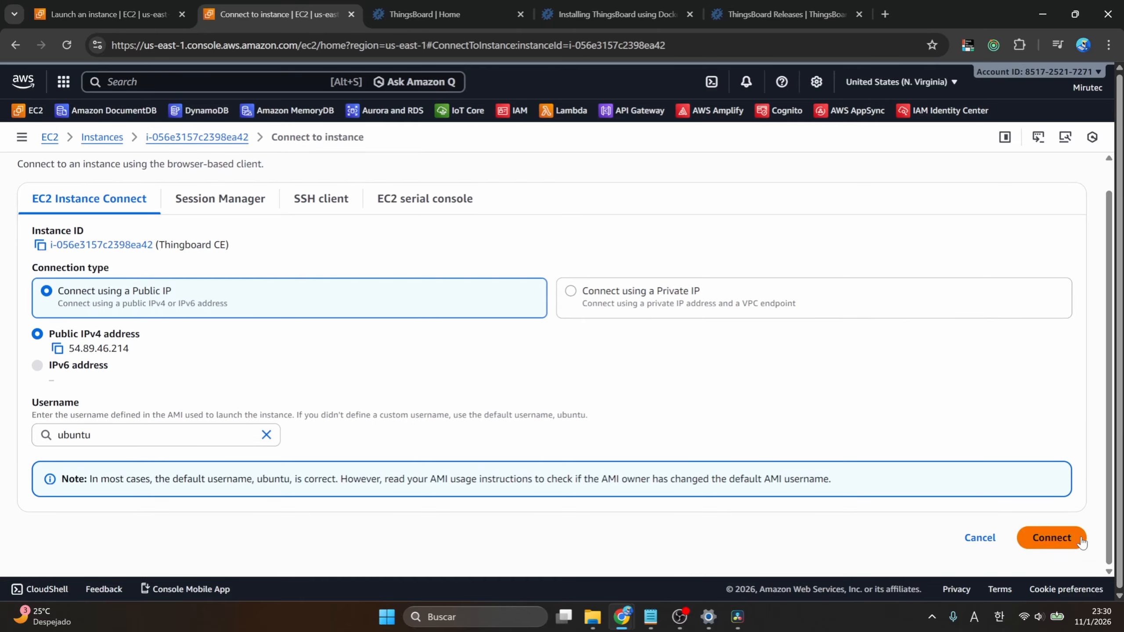
click(1060, 545)
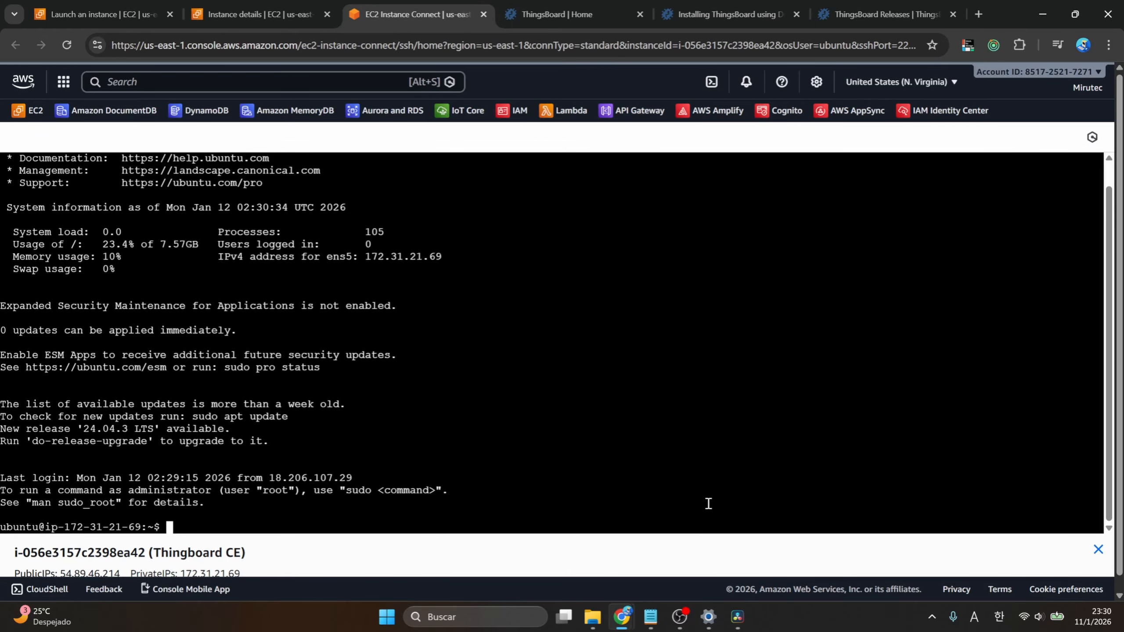
Copy the system update command from the Notepad notes and run sudo apt update && sudo apt upgrade -y in the instance terminal
click(651, 617)
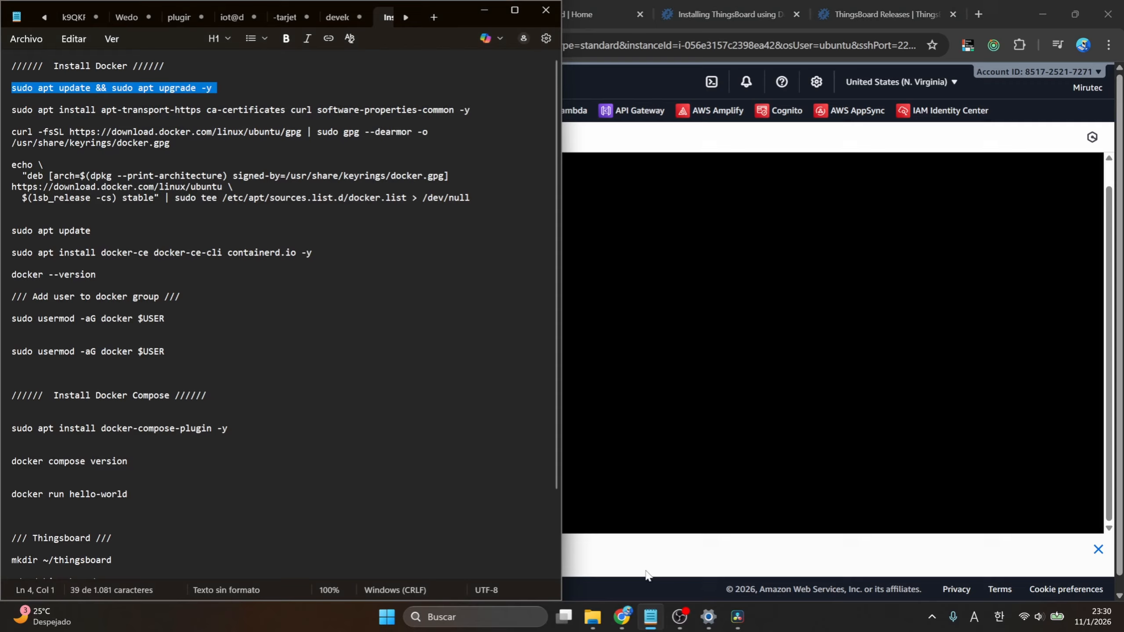
click(179, 179)
drag(213, 89, 15, 90)
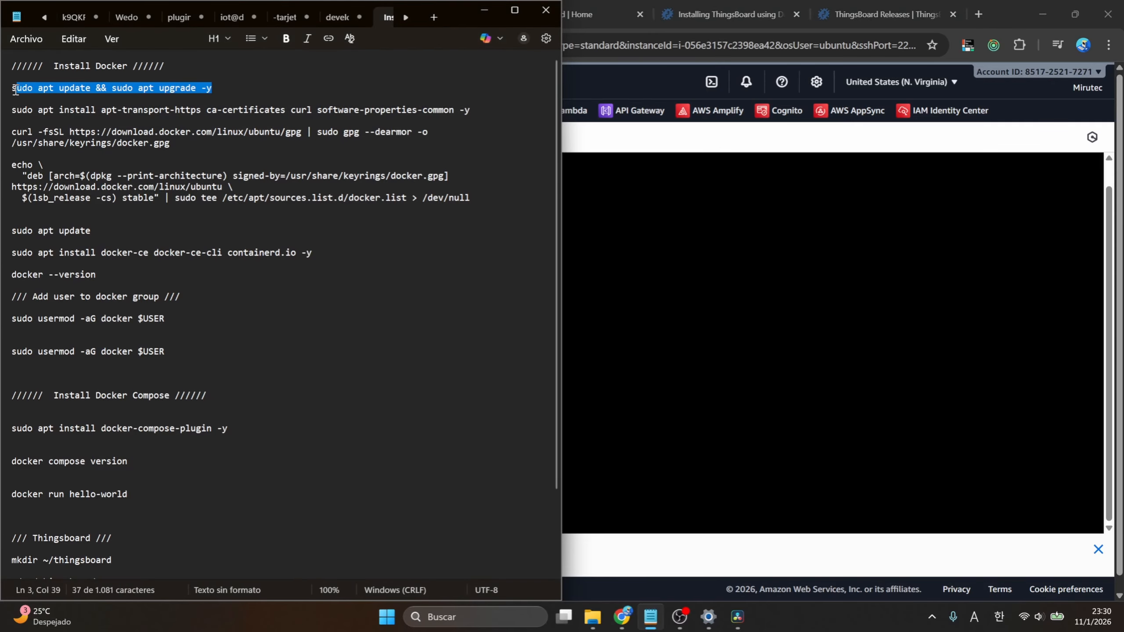
click(668, 357)
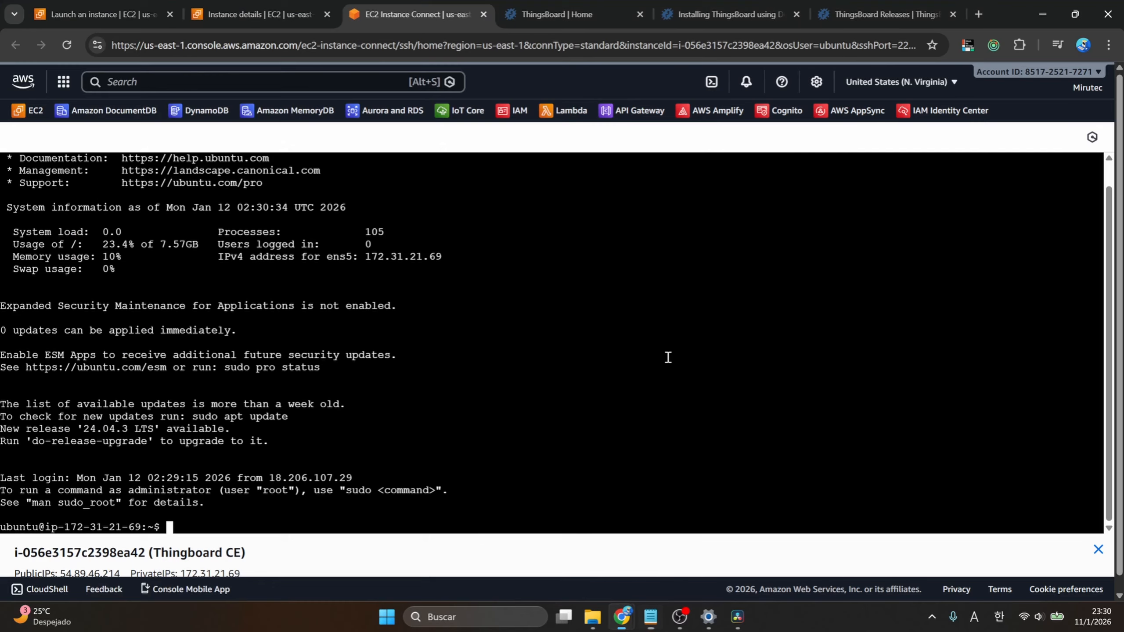
text(sudo apt update && sudo apt upgrade -y)
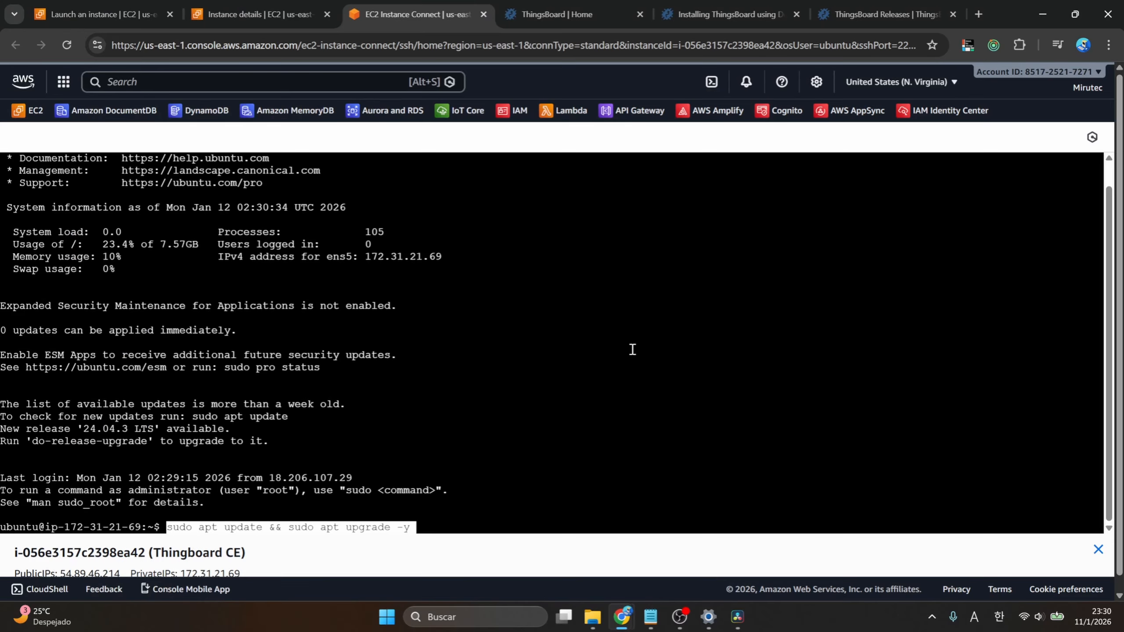
key(BackSpace)
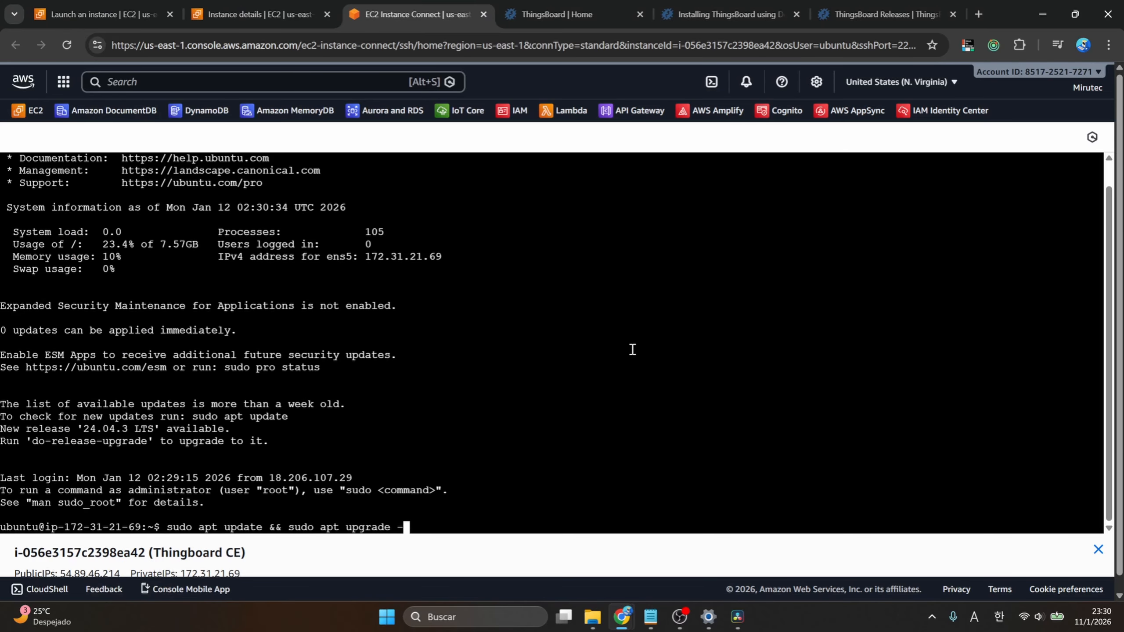
text(y)
key(Return)
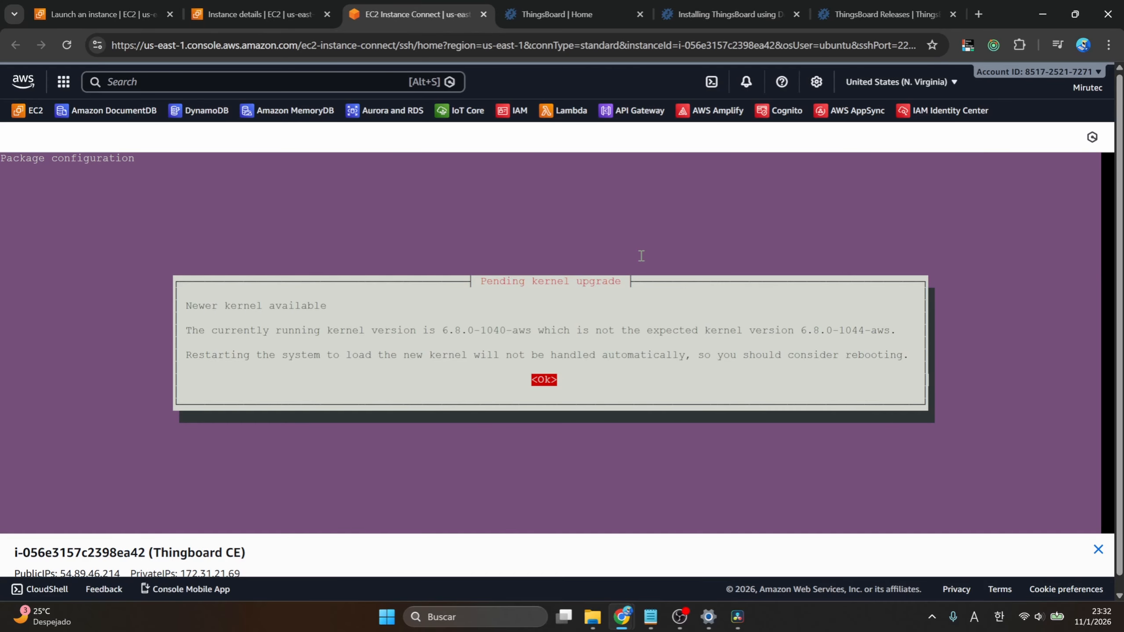
Acknowledge the pending kernel upgrade notice and accept the preselected services for restarting
key(Return)
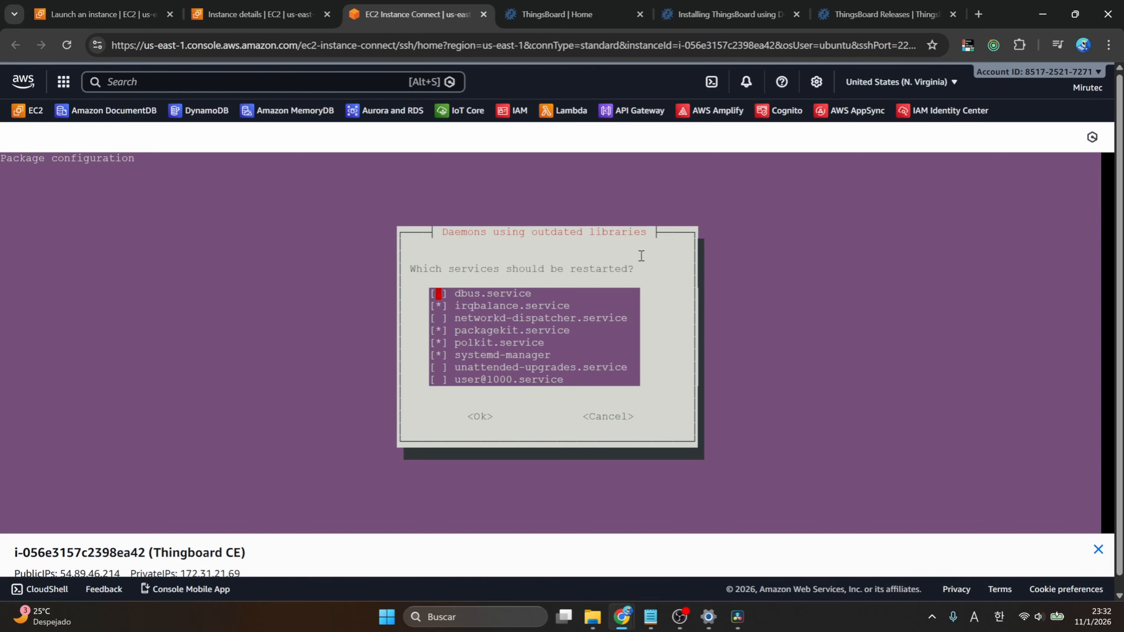
key(Down)
key(Down)
key(Down)
key(Down)
key(Down)
key(Down)
key(Down)
key(Tab)
key(Return)
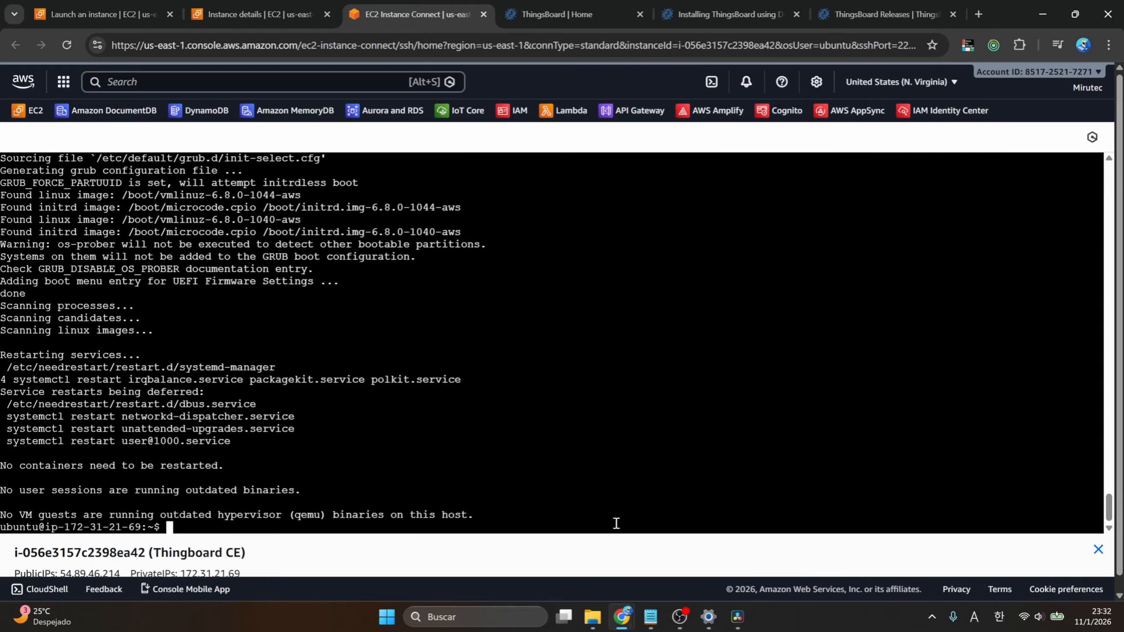
Copy the prerequisites command from the notes and run sudo apt install apt-transport-https ca-certificates curl software-properties-common -y in the terminal
click(656, 619)
drag(471, 111, 19, 116)
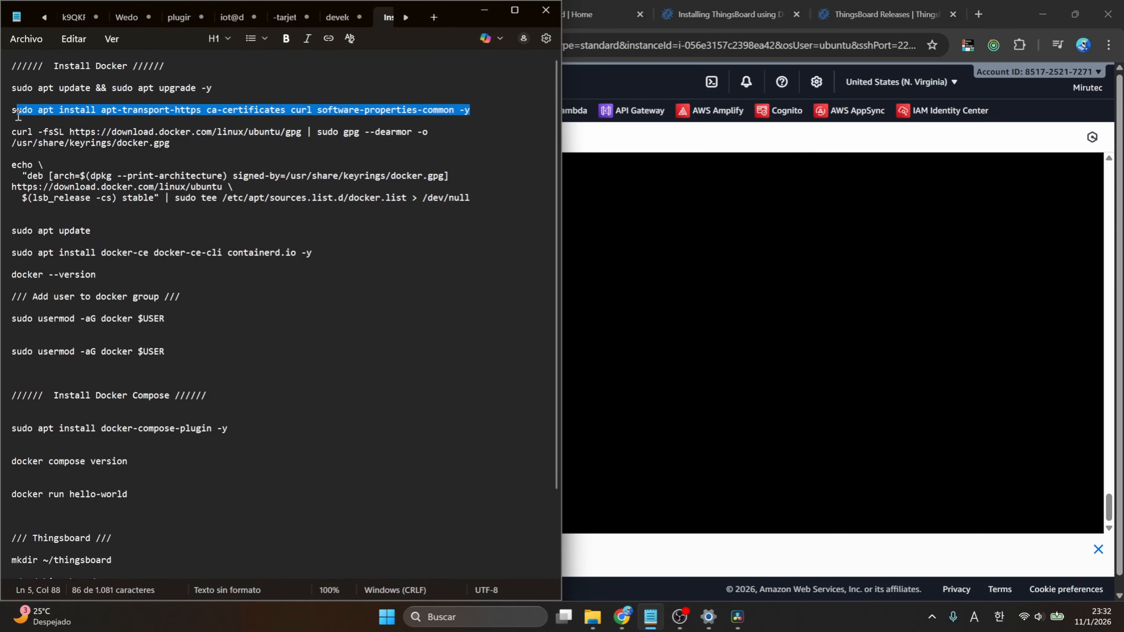
click(73, 113)
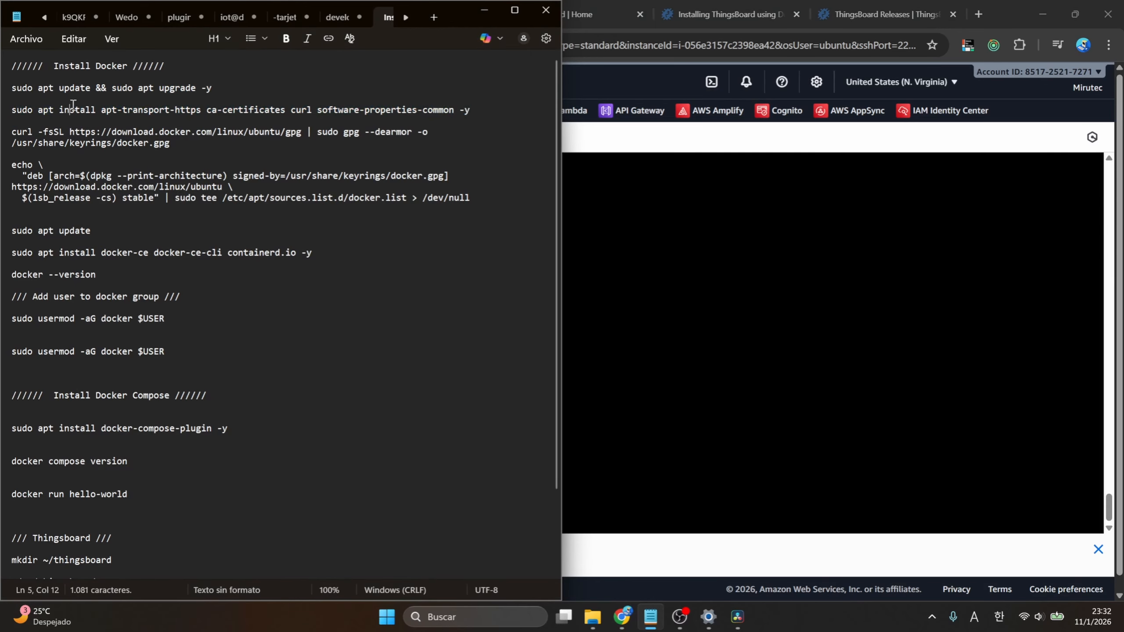
triple_click(47, 112)
key(ctrl+c)
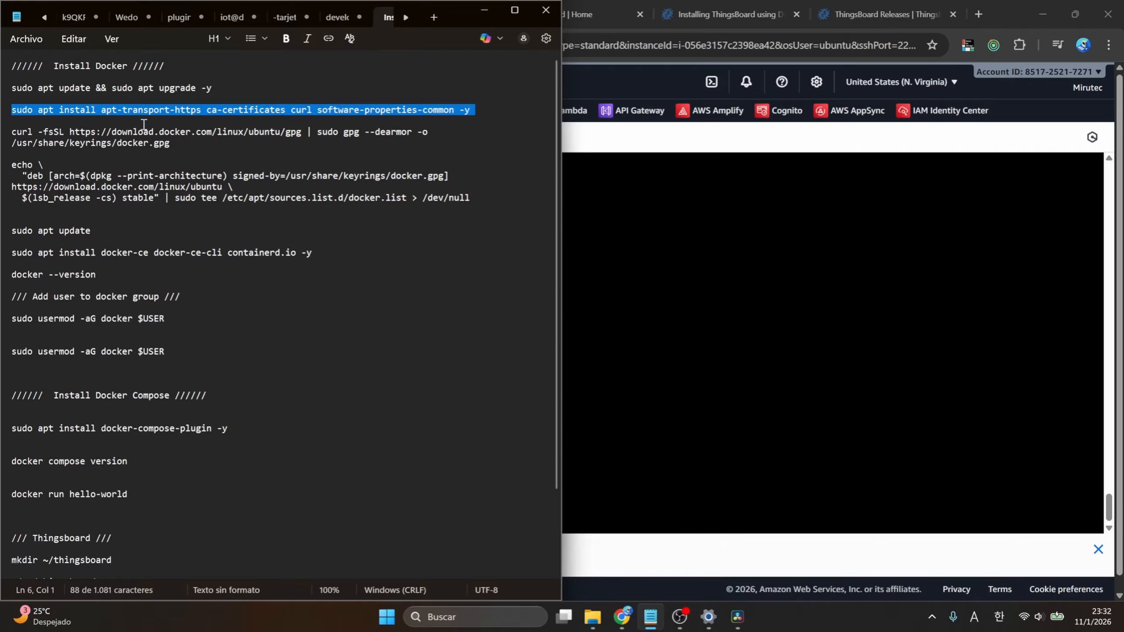
click(755, 413)
key(ctrl+v)
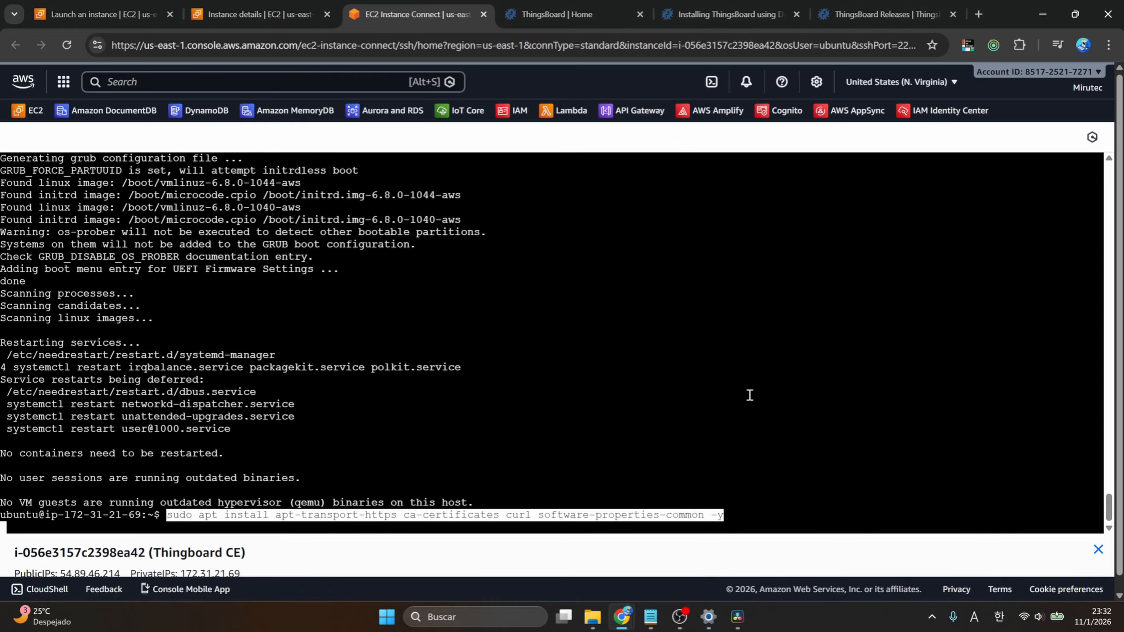
key(BackSpace)
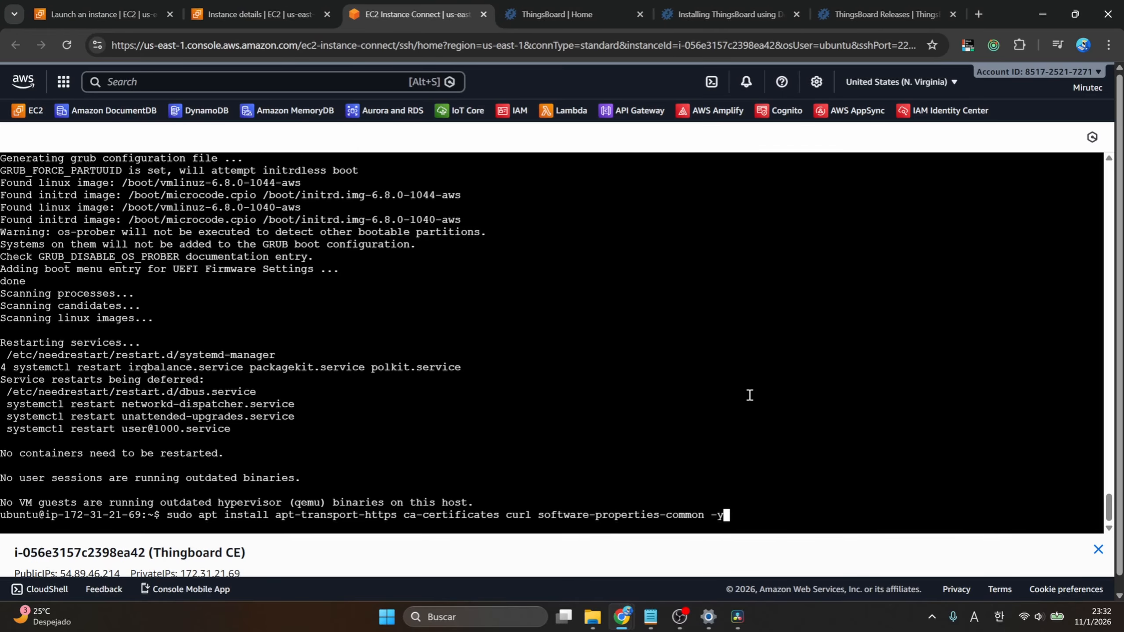
key(Return)
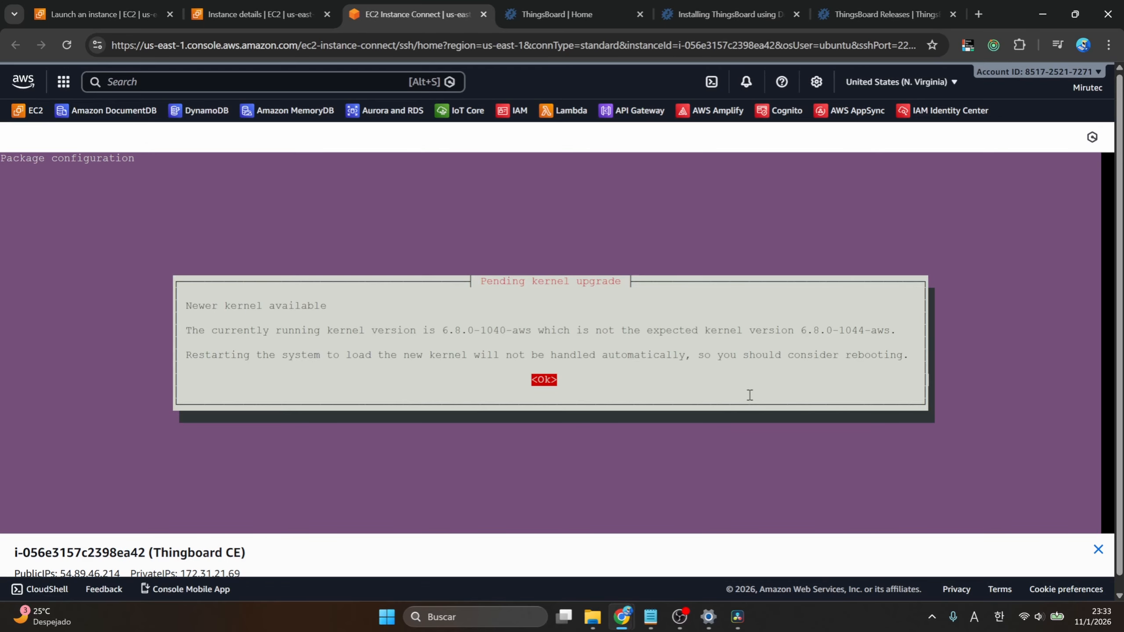
Acknowledge the kernel notice again and confirm the service restart dialog with no services selected
key(Return)
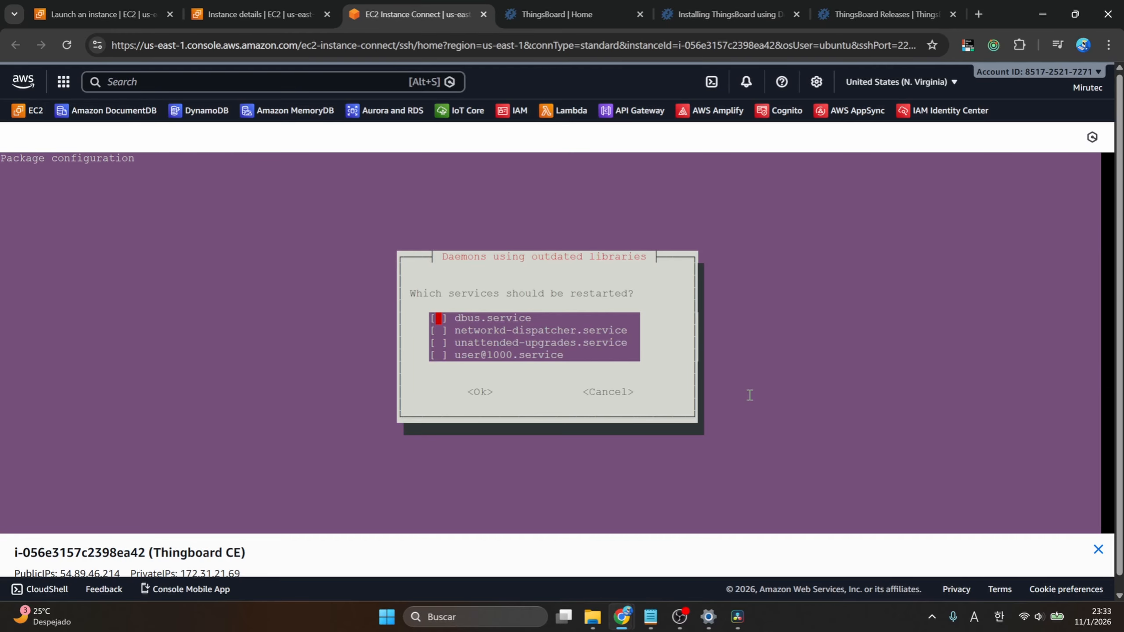
key(Down)
key(Down)
key(Down)
key(Tab)
key(Return)
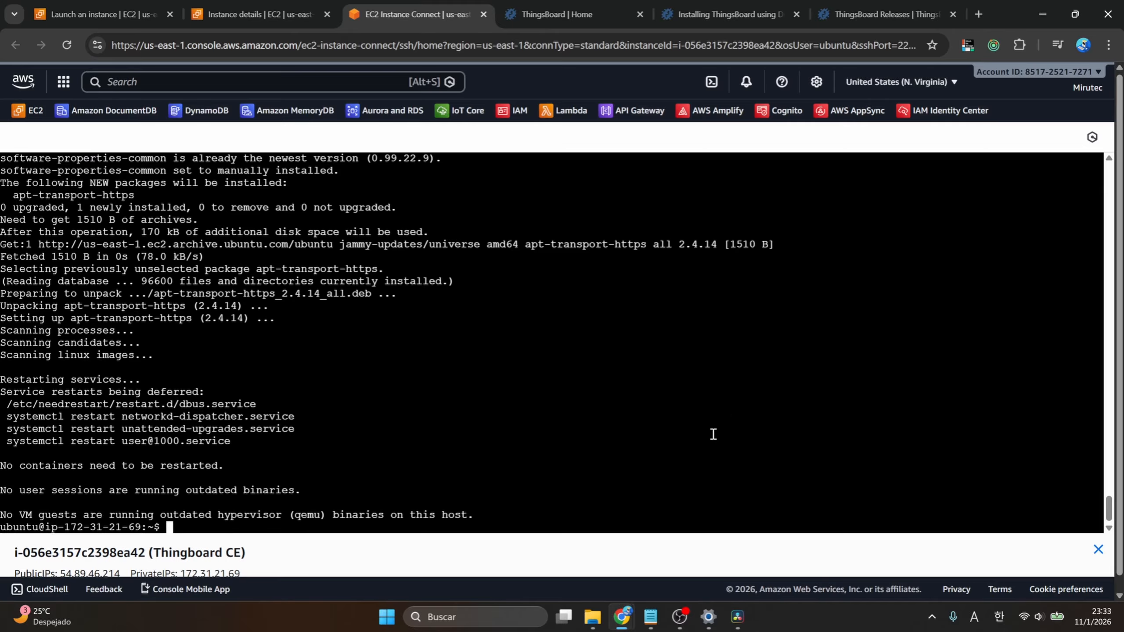
Run the curl command from the notes to save Docker's Ubuntu GPG key, dearmored, as /usr/share/keyrings/docker.gpg
click(651, 617)
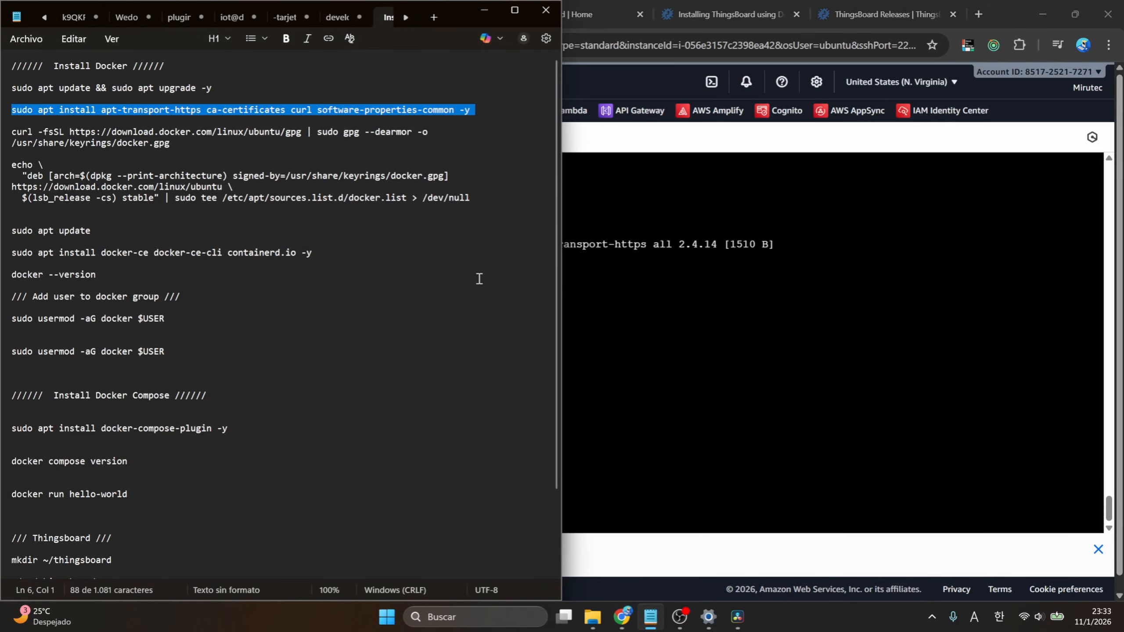
triple_click(202, 140)
key(ctrl+c)
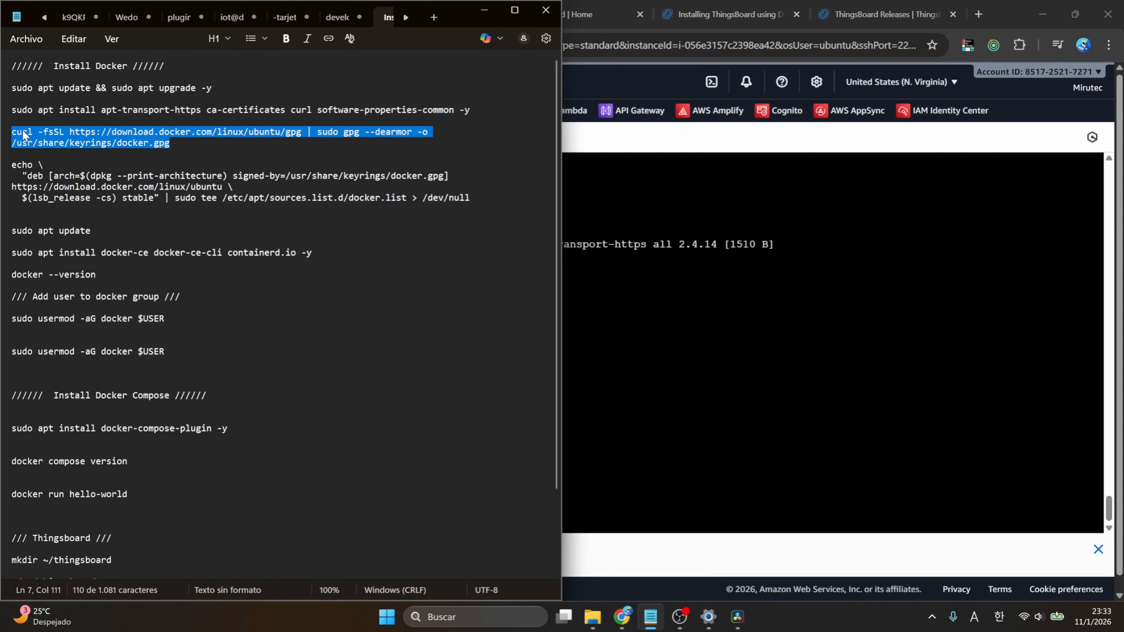
click(715, 427)
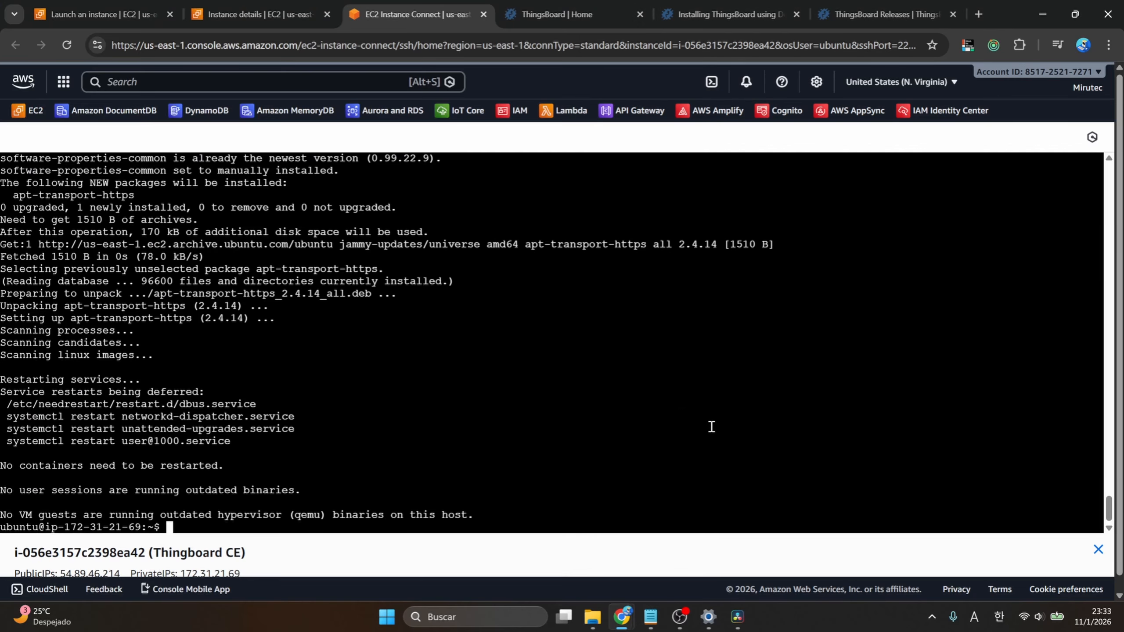
key(ctrl+v)
key(Return)
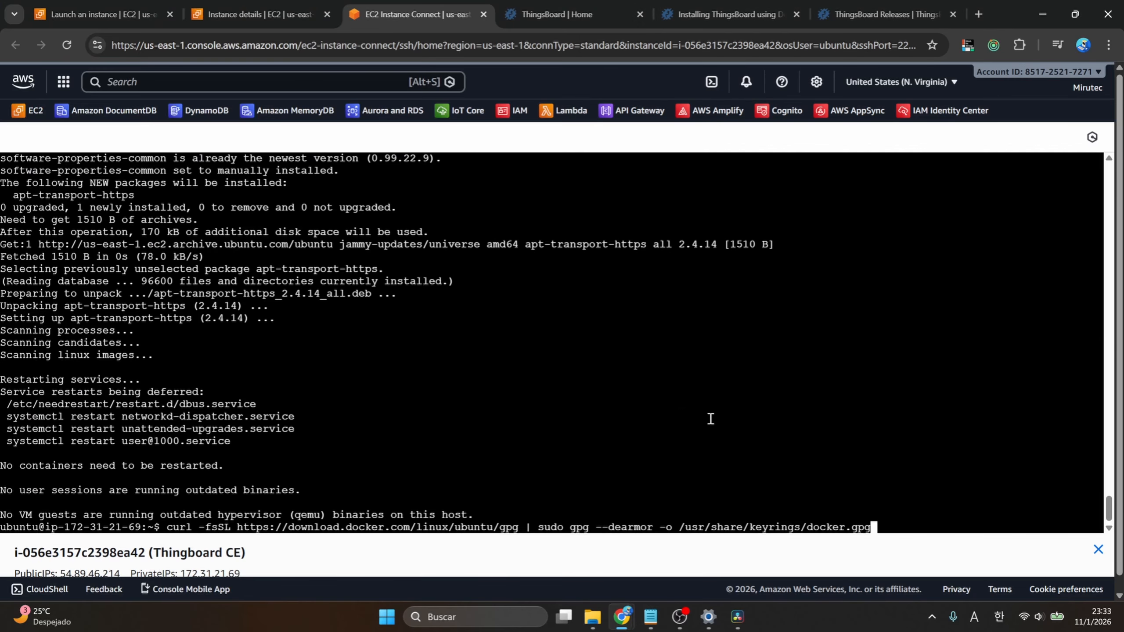
key(Return)
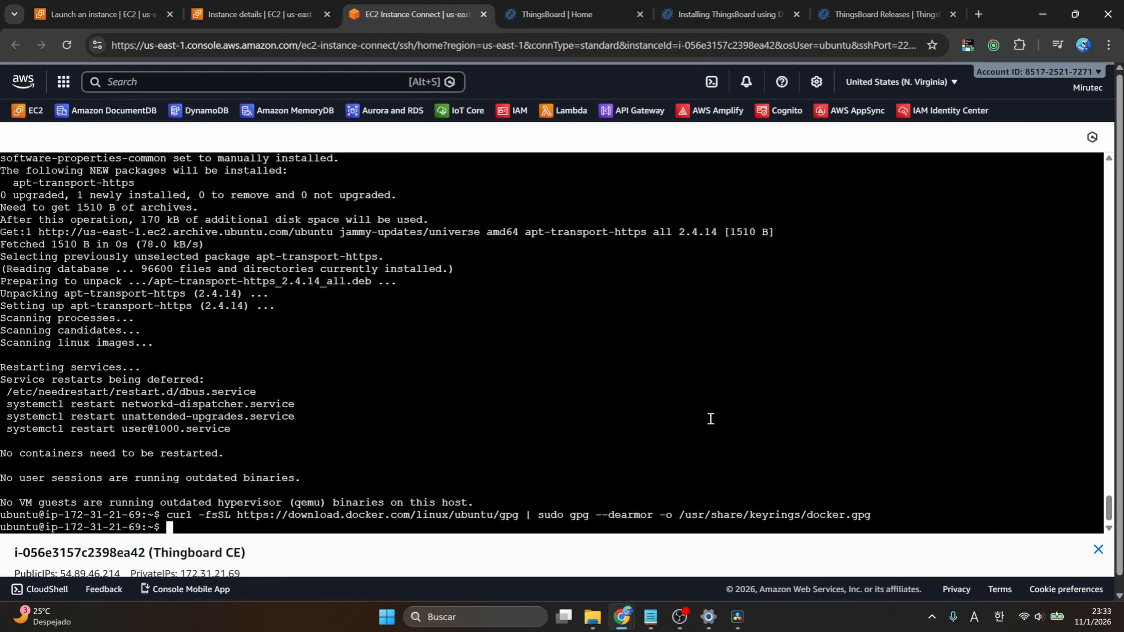
Run the echo command from the notes to add Docker's stable Ubuntu repository, signed by docker.gpg, to /etc/apt/sources.list.d/docker.list
click(650, 617)
drag(467, 198, 4, 168)
key(ctrl+c)
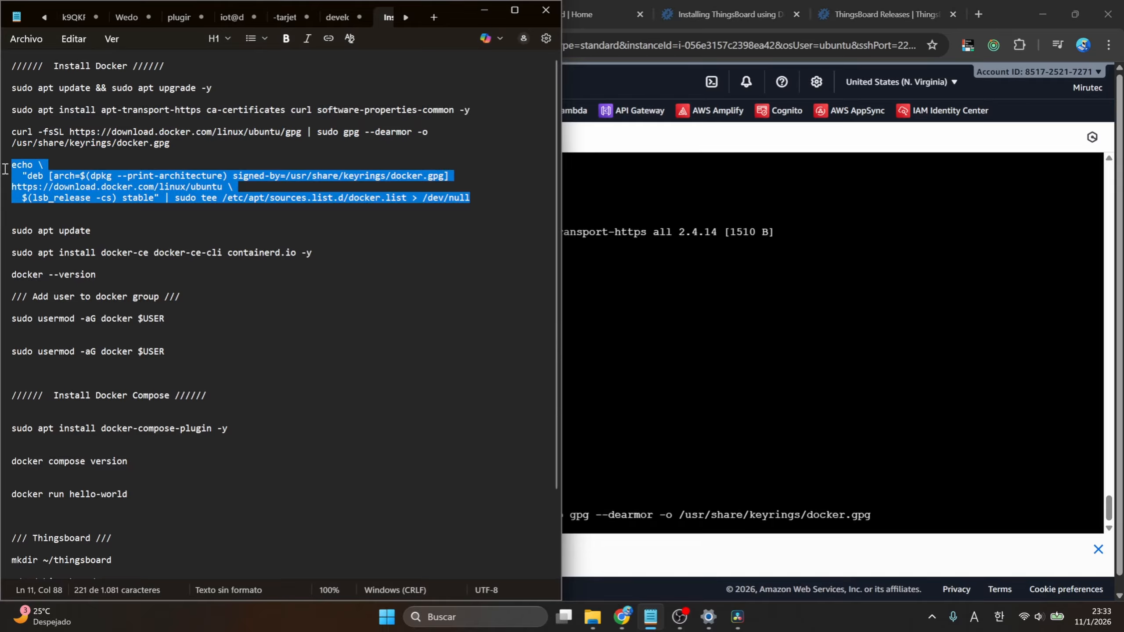
click(836, 483)
key(ctrl+v)
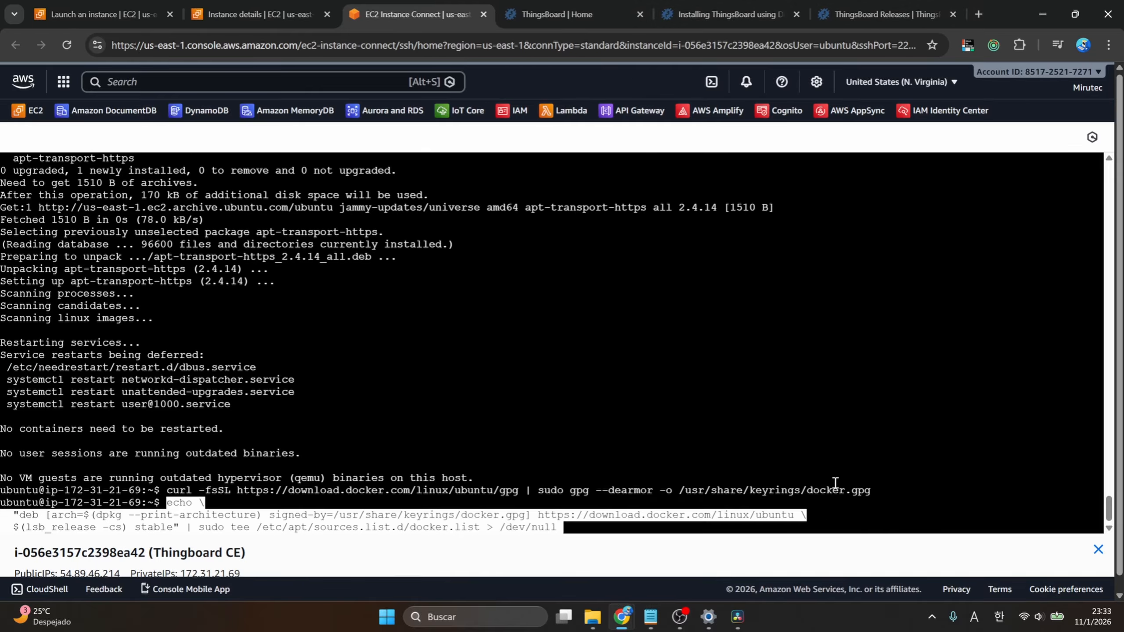
key(Return)
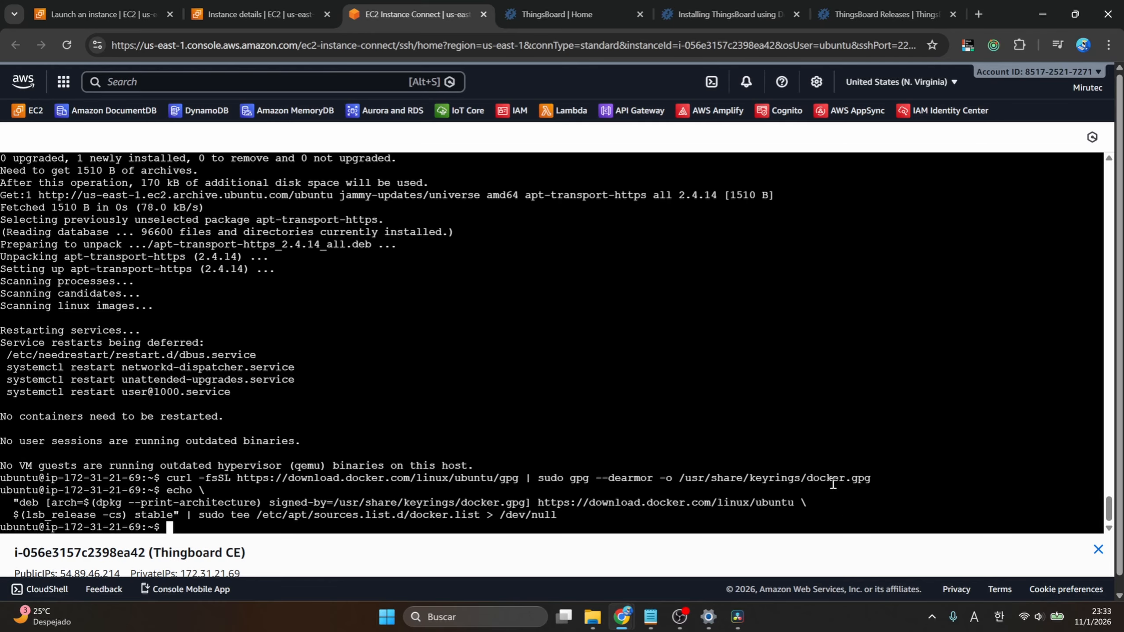
Copy sudo apt update from the notes and run it in the terminal to refresh the package lists with Docker's repository
click(651, 617)
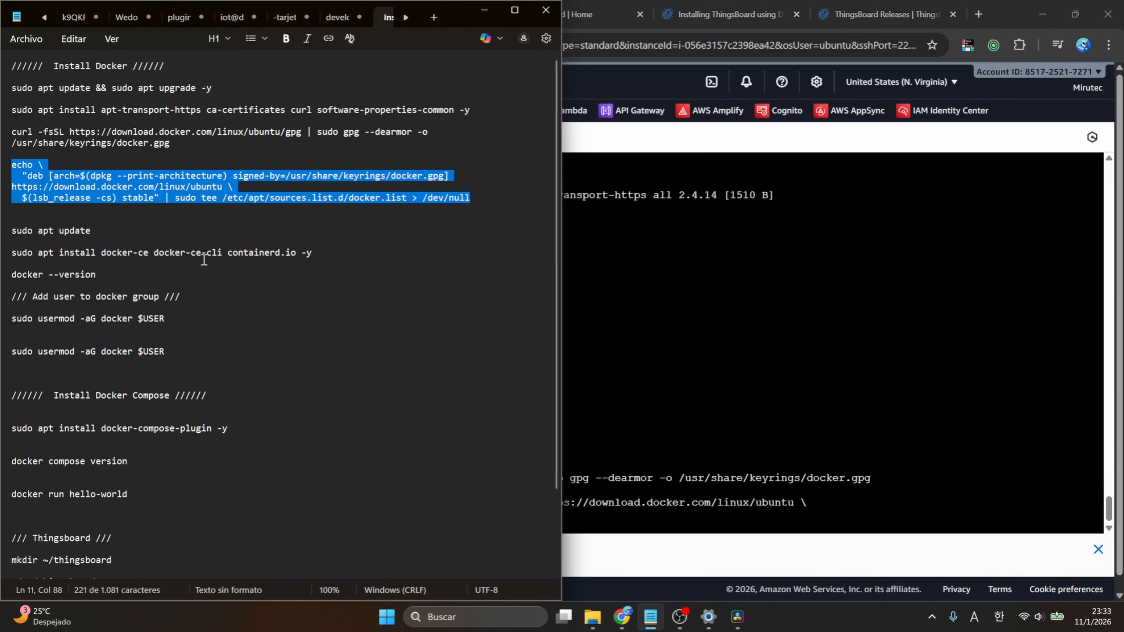
click(153, 235)
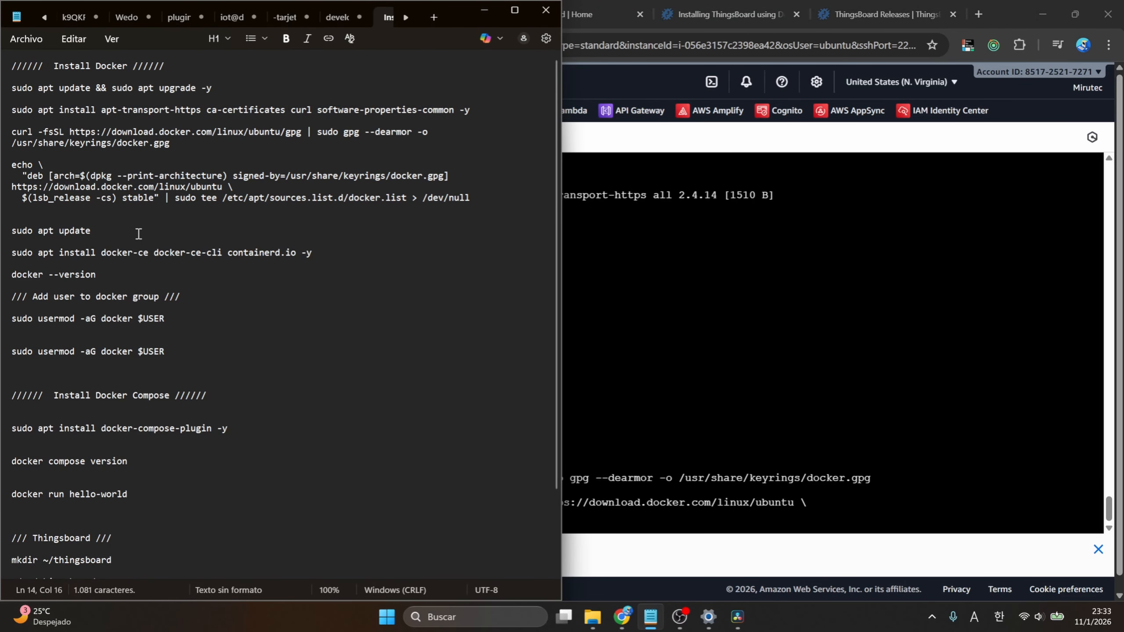
triple_click(13, 228)
key(ctrl+c)
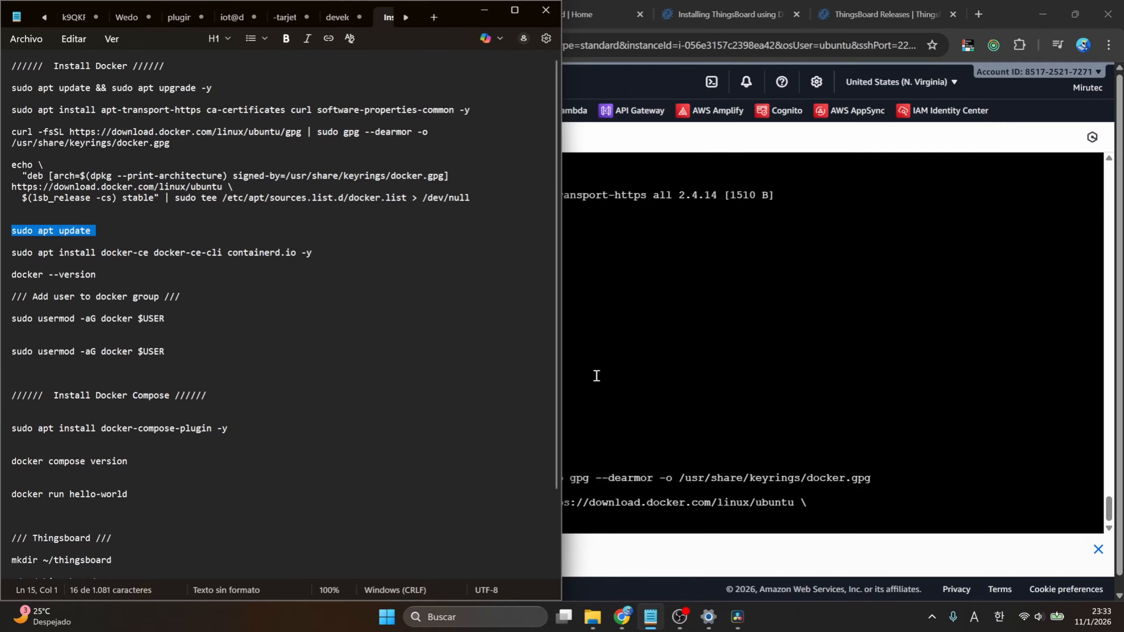
click(706, 449)
key(ctrl+v)
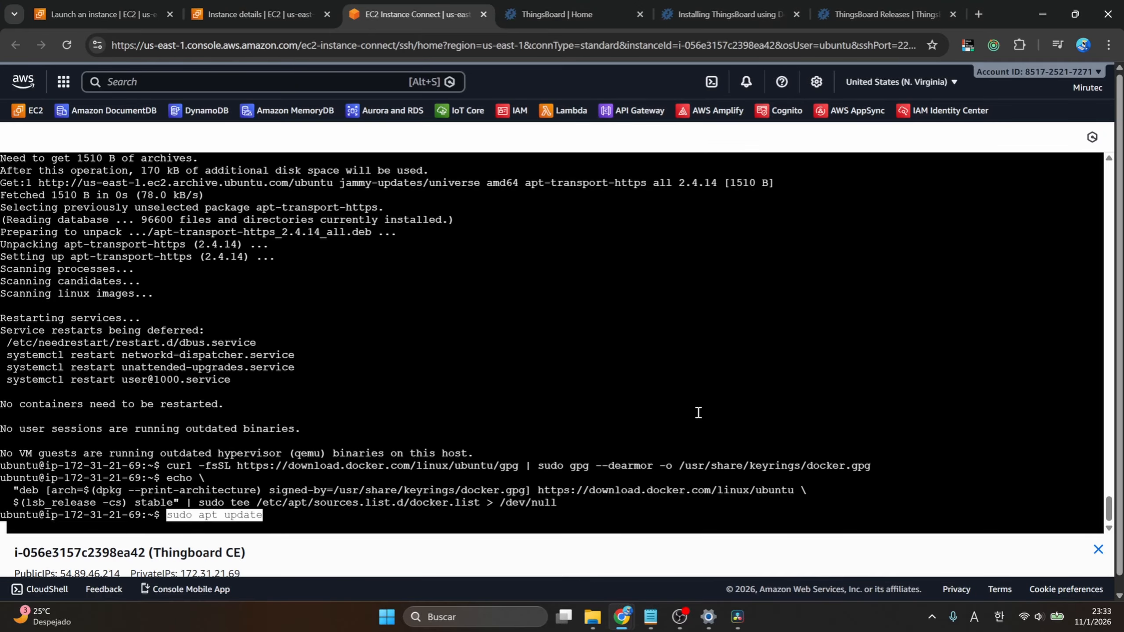
key(Return)
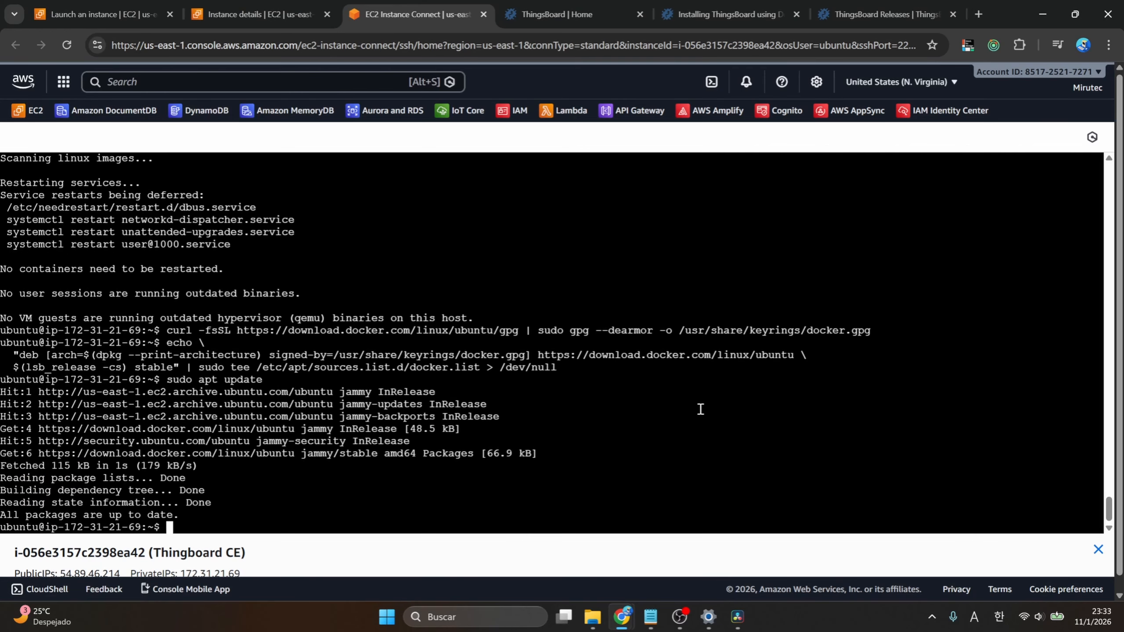
Install Docker by running sudo apt install docker-ce docker-ce-cli containerd.io -y from the notes in the terminal
click(651, 616)
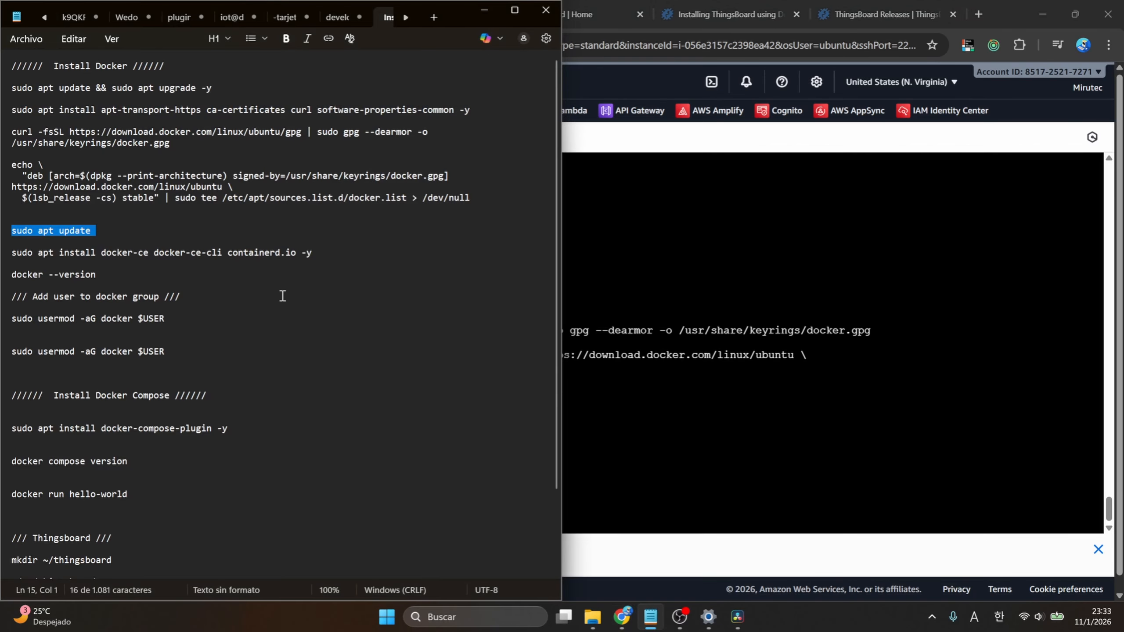
drag(316, 253, 10, 256)
key(ctrl+c)
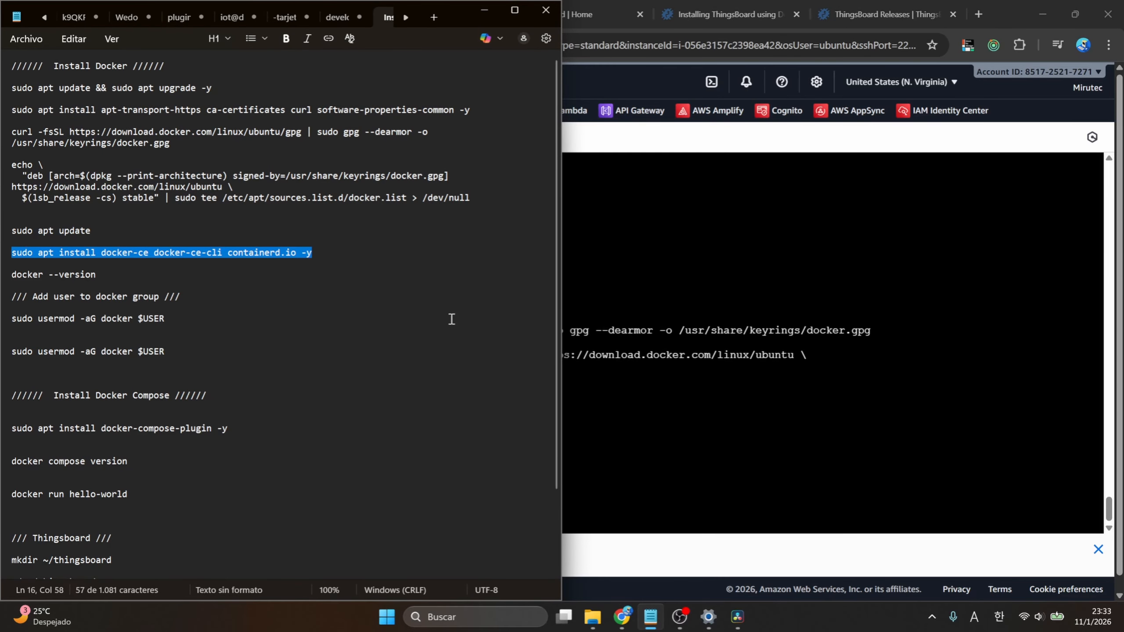
click(719, 447)
key(ctrl+v)
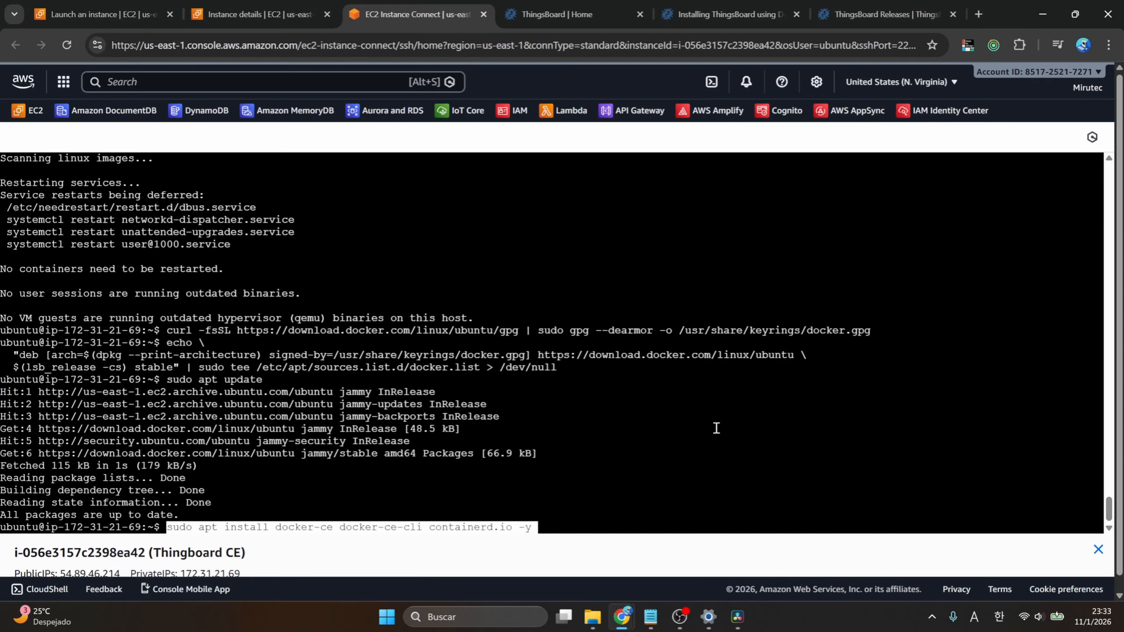
key(Return)
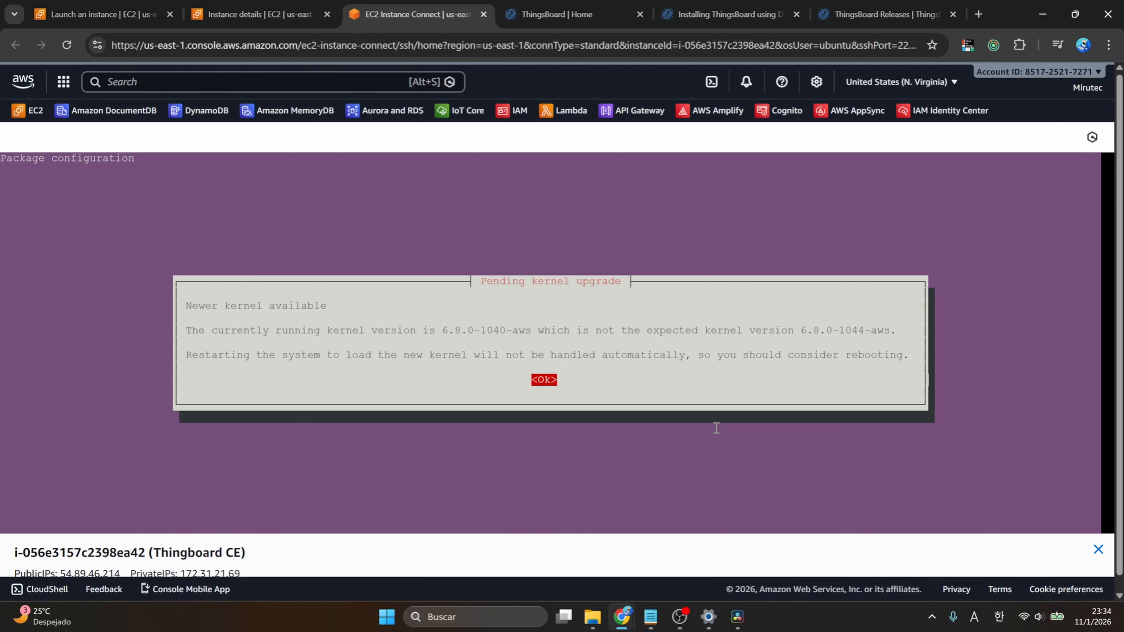
Acknowledge the pending kernel upgrade notice and confirm the service restart dialog with no services selected
key(Return)
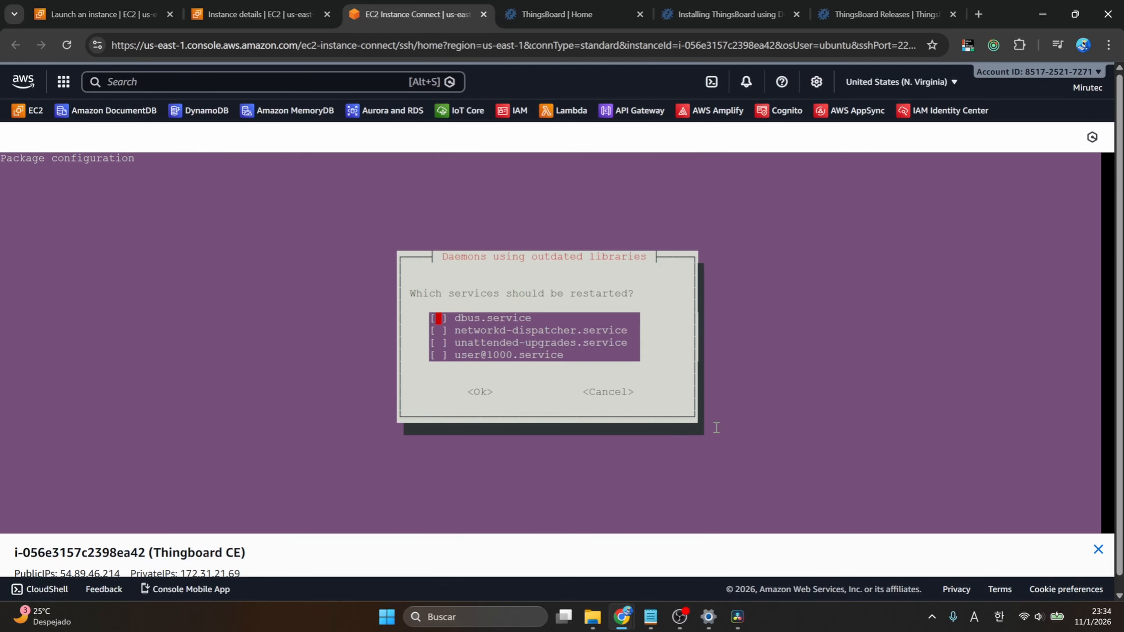
key(Tab)
key(Return)
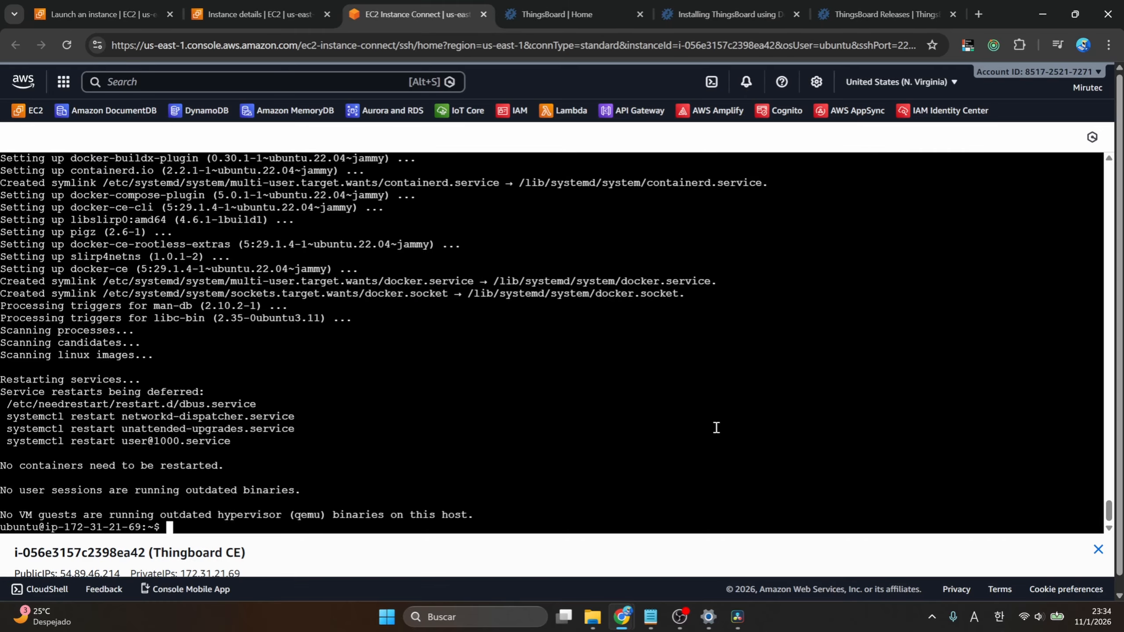
Check the installed Docker version by running docker --version from the notes in the terminal
click(651, 617)
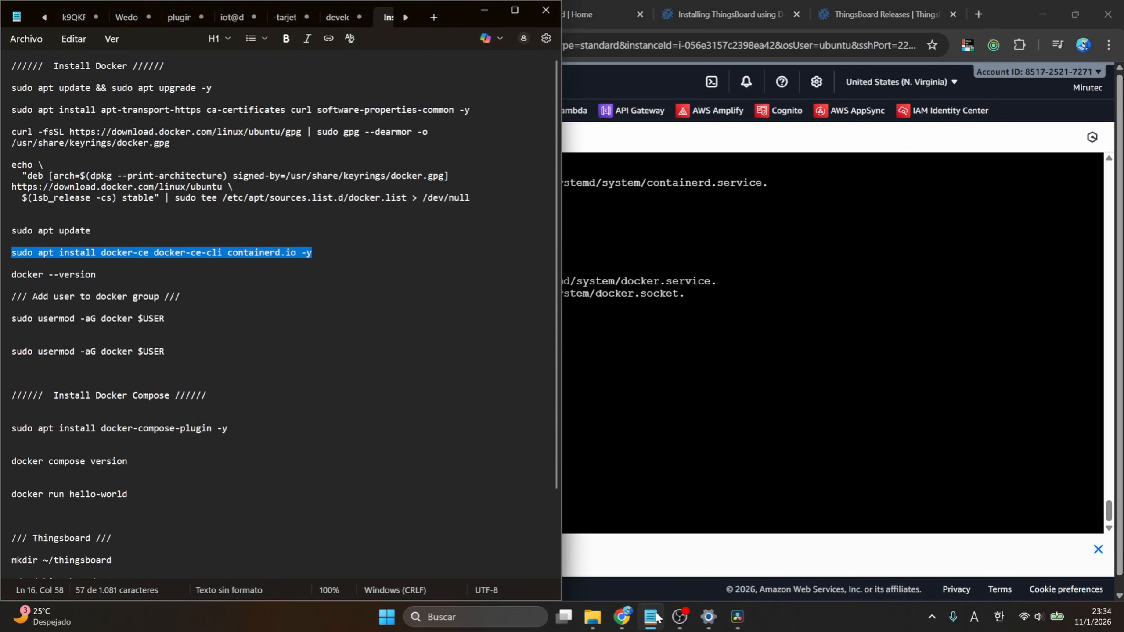
drag(110, 274, 17, 274)
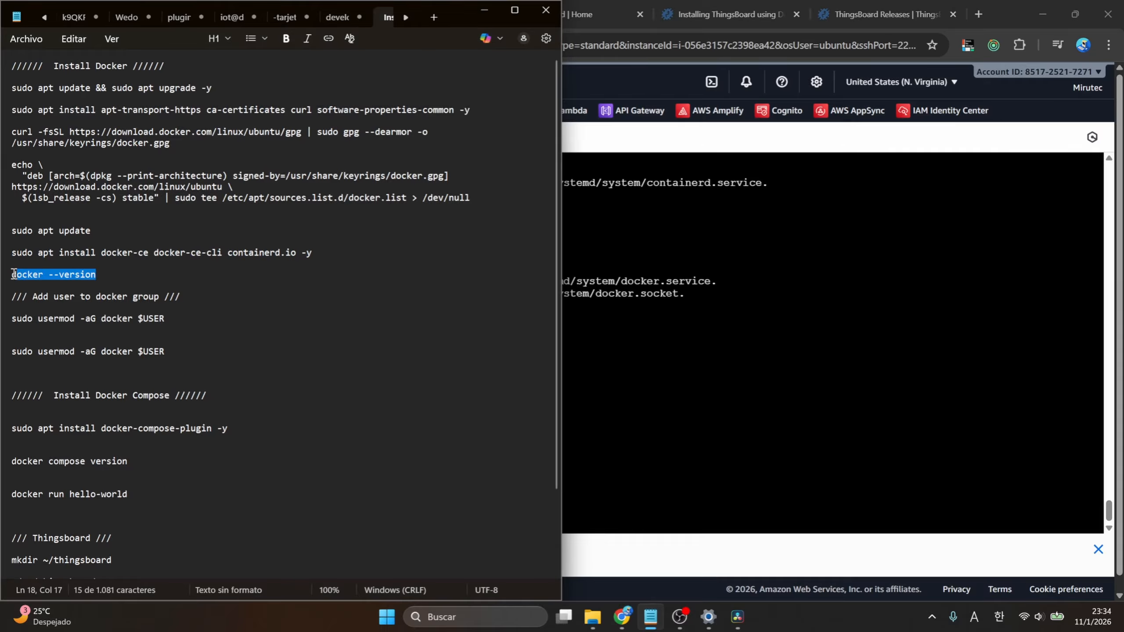
drag(114, 277, 9, 272)
click(650, 480)
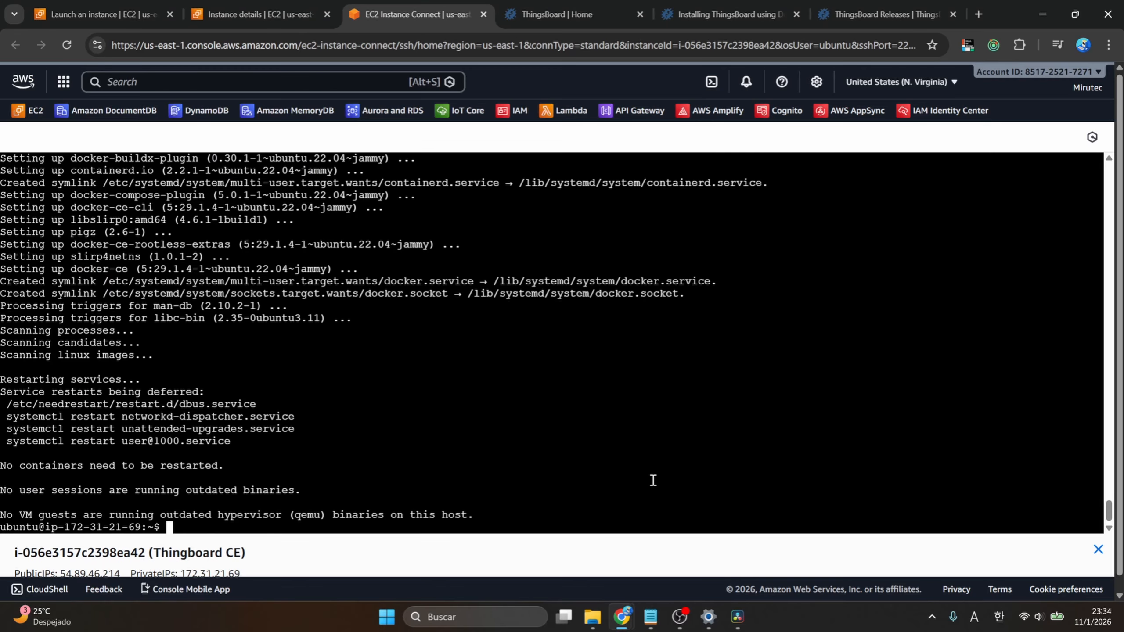
text(docker --version)
key(Return)
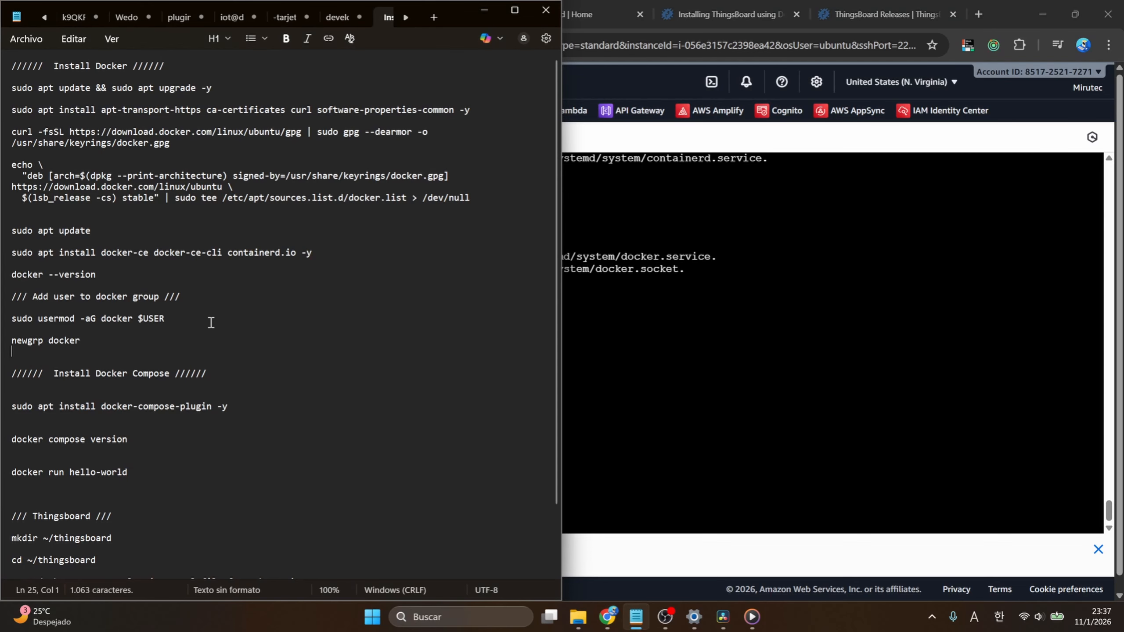
Add the current user to the docker group by running sudo usermod -aG docker $USER from the notes
drag(211, 322, 16, 322)
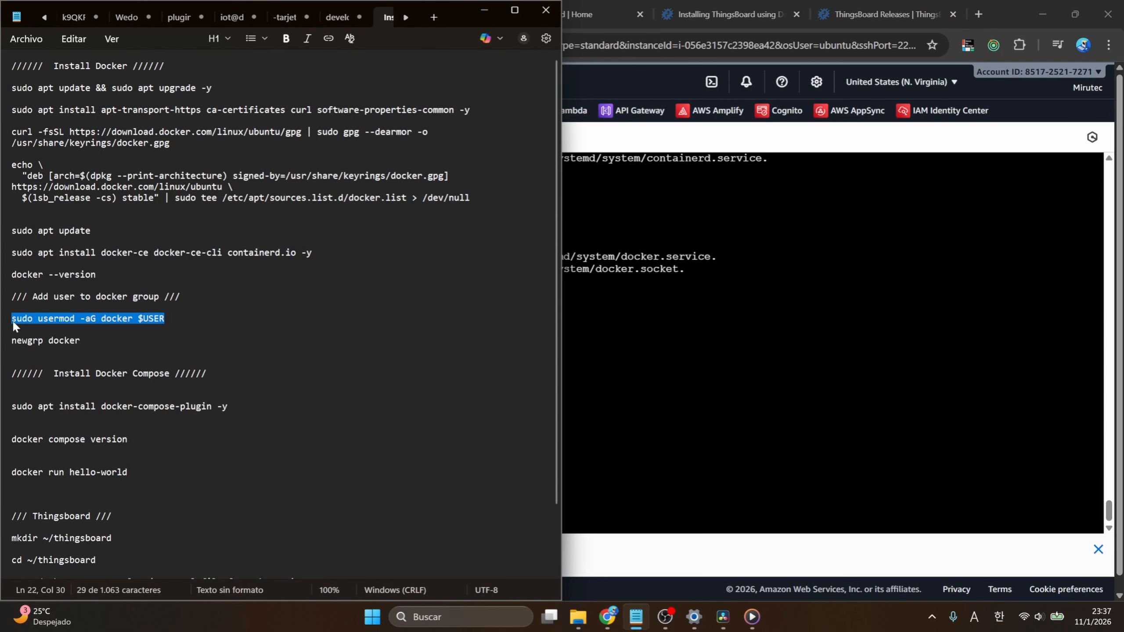
click(740, 429)
text(sudo usermod -aG docker $USER)
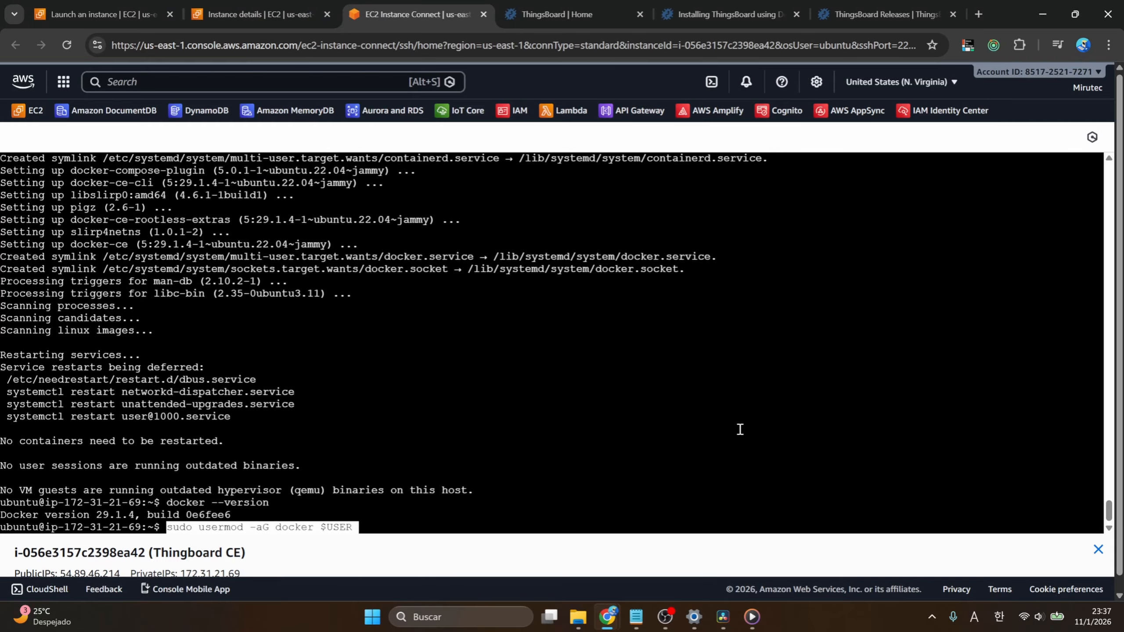
key(Right)
key(BackSpace)
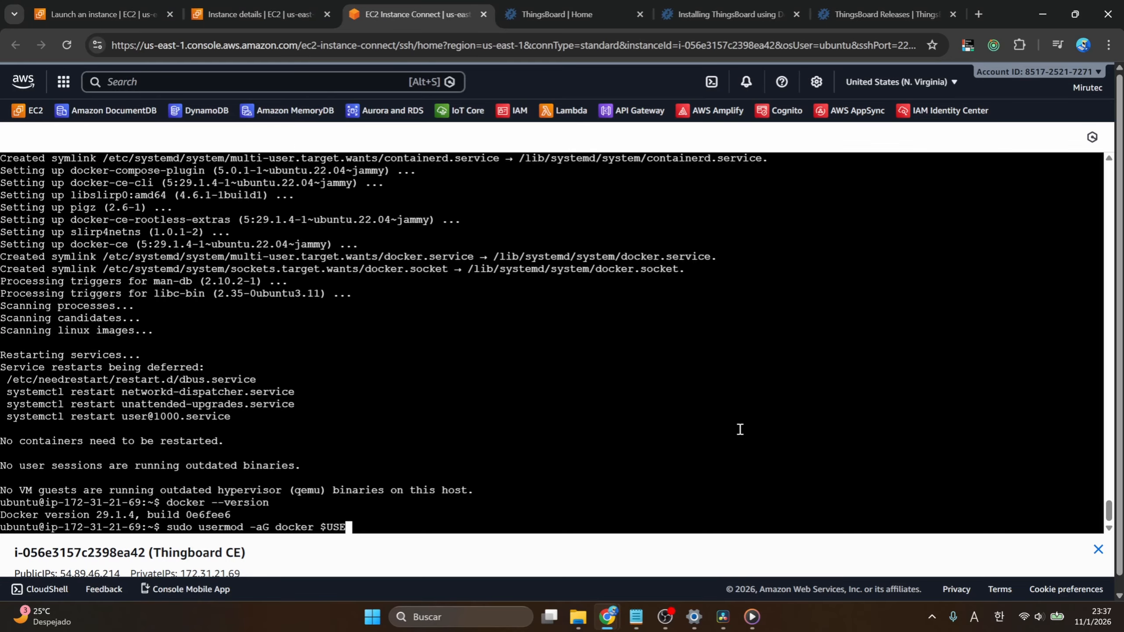
text(R)
key(Return)
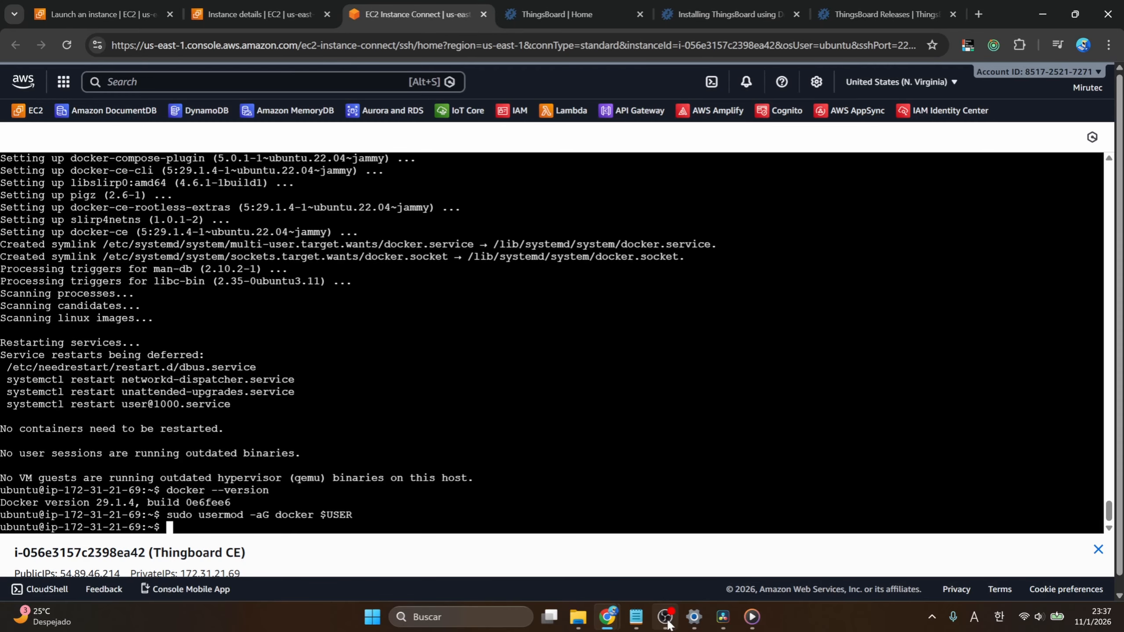
Activate the docker group in the current session by running newgrp docker from the notes
click(636, 617)
drag(128, 340, 2, 344)
key(ctrl+c)
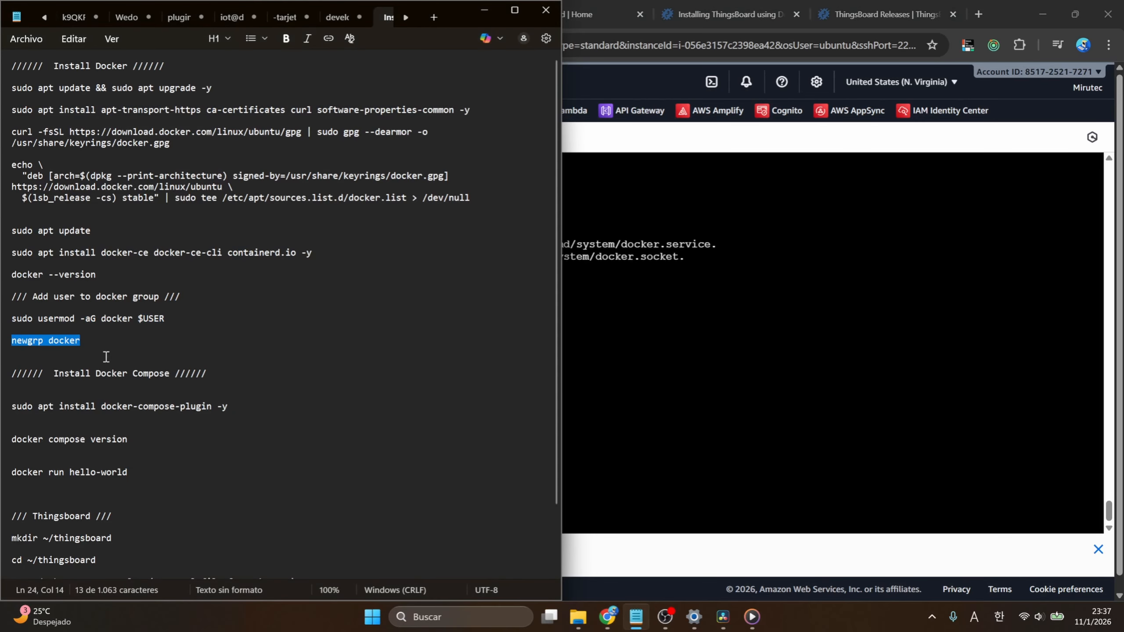
click(817, 515)
key(ctrl+v)
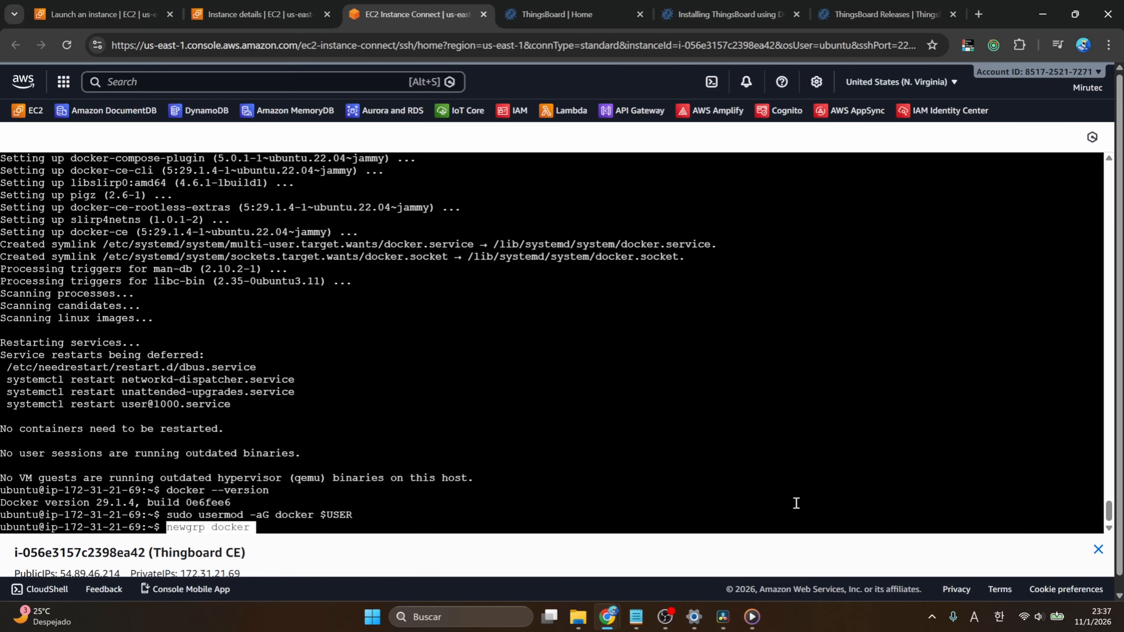
key(BackSpace)
text(r)
key(Return)
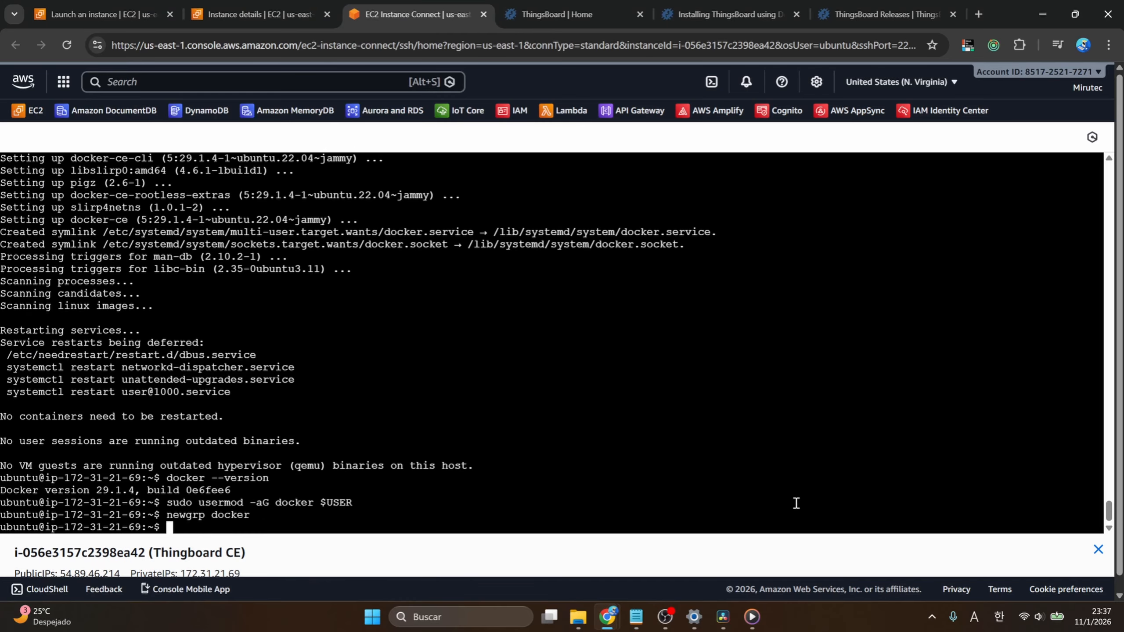
Install Docker Compose by running sudo apt install docker-compose-plugin -y from the notes in the terminal
click(638, 625)
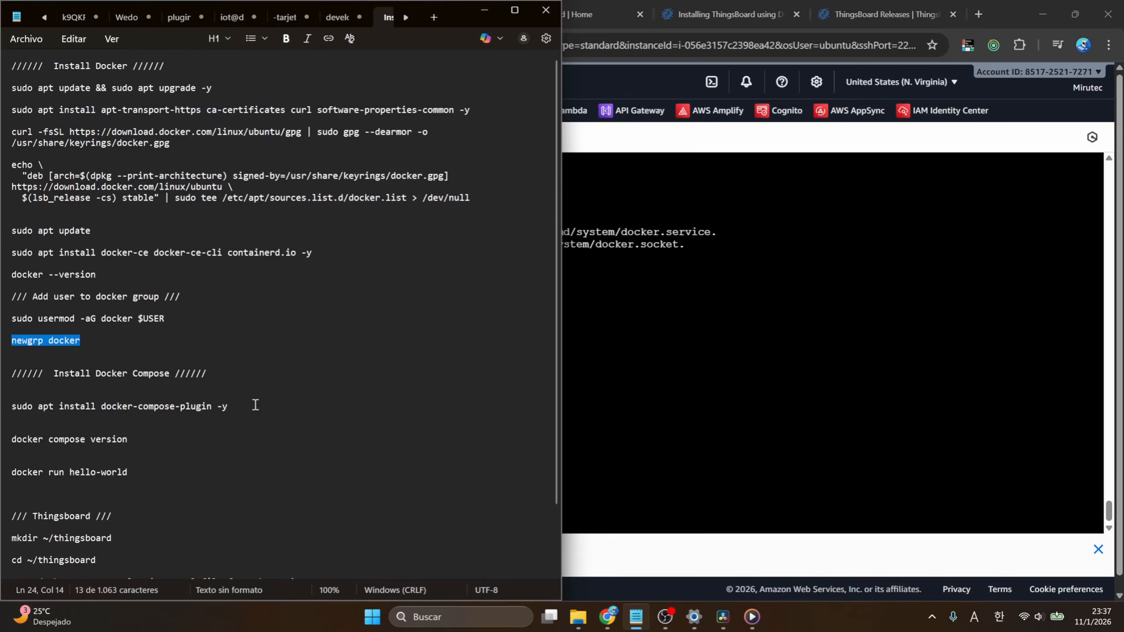
drag(255, 406, 11, 406)
click(739, 496)
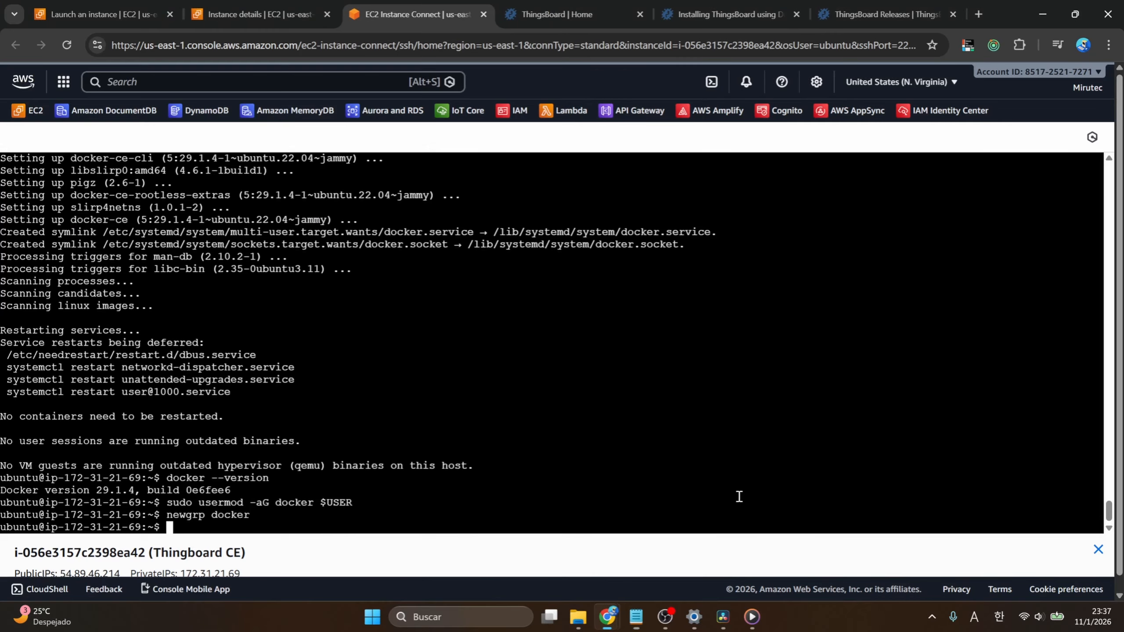
text(sudo apt install docker-compose-plugin -y)
key(Return)
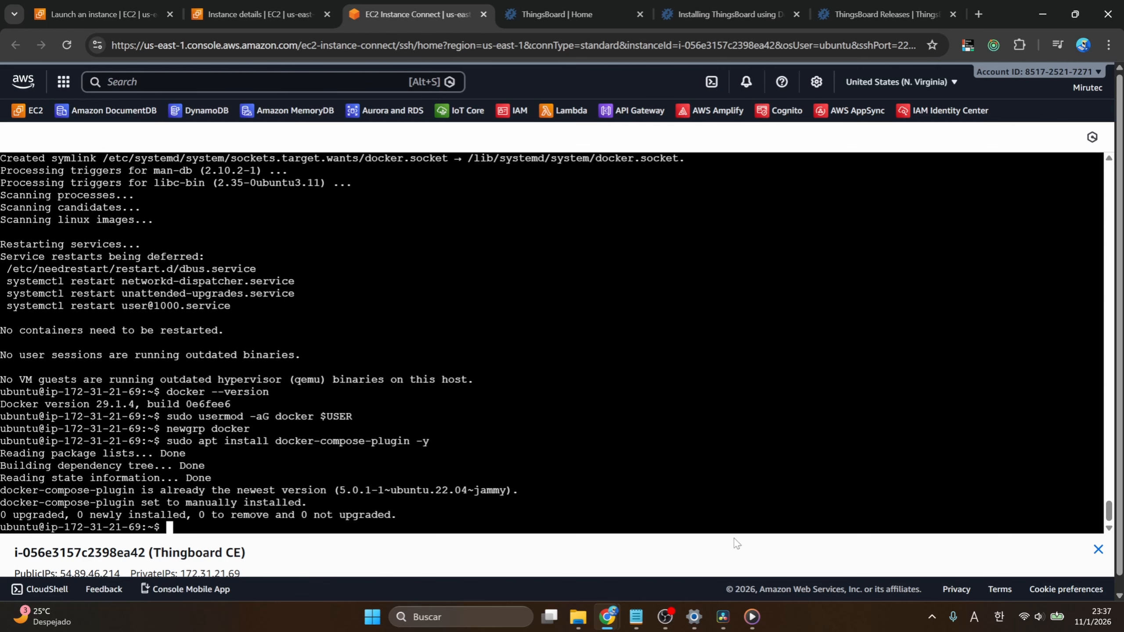
Check the Docker Compose version by running docker compose version from the notes in the terminal
click(636, 617)
drag(133, 439, 12, 440)
key(ctrl+c)
click(655, 454)
key(ctrl+v)
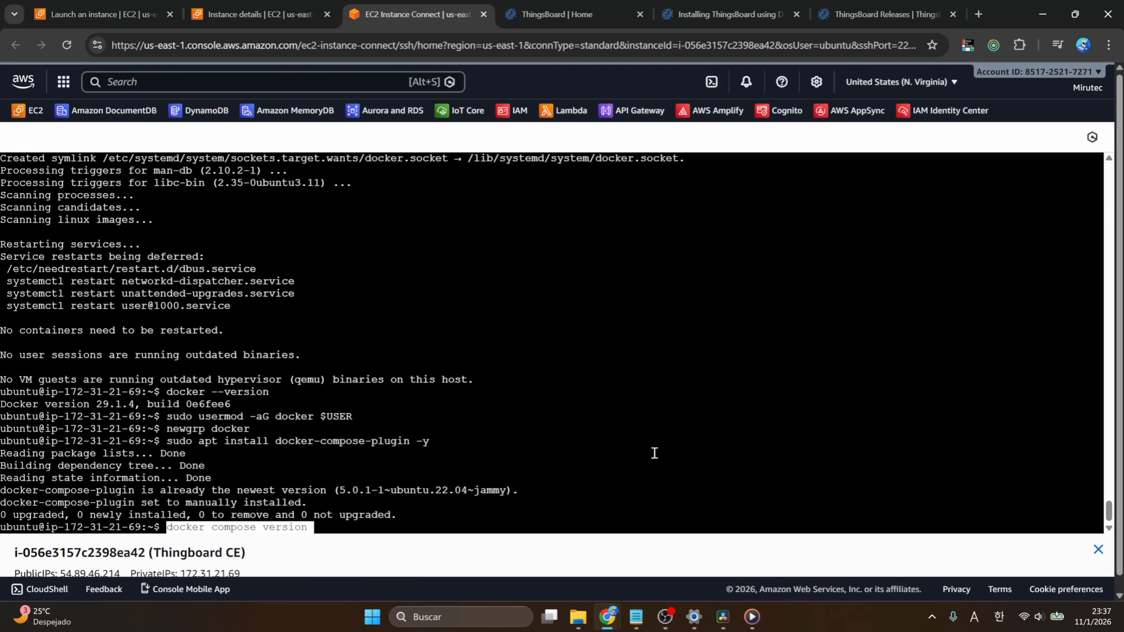
key(Return)
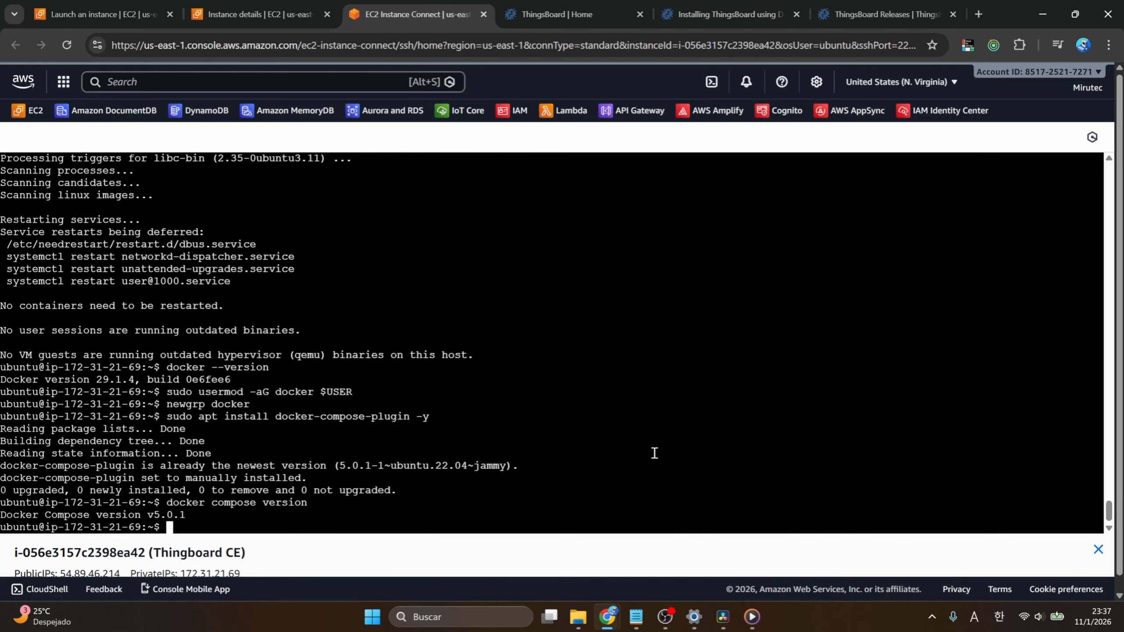
Test the Docker installation by running docker run hello-world from the notes, and examine the greeting line in its output
click(636, 617)
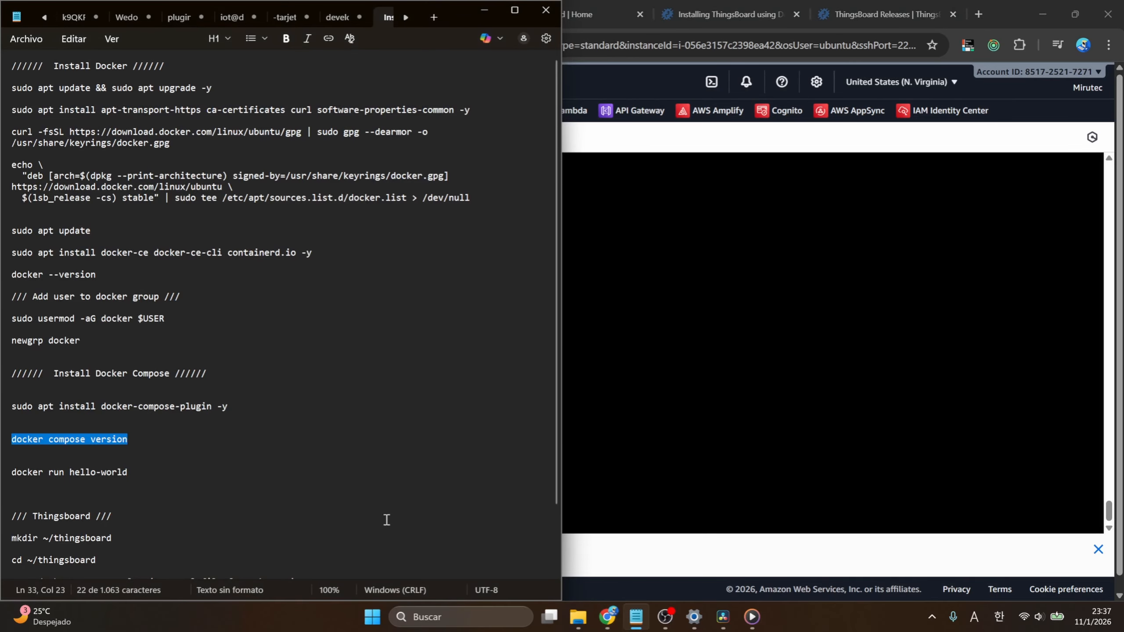
click(276, 480)
drag(190, 469, 10, 474)
key(ctrl+c)
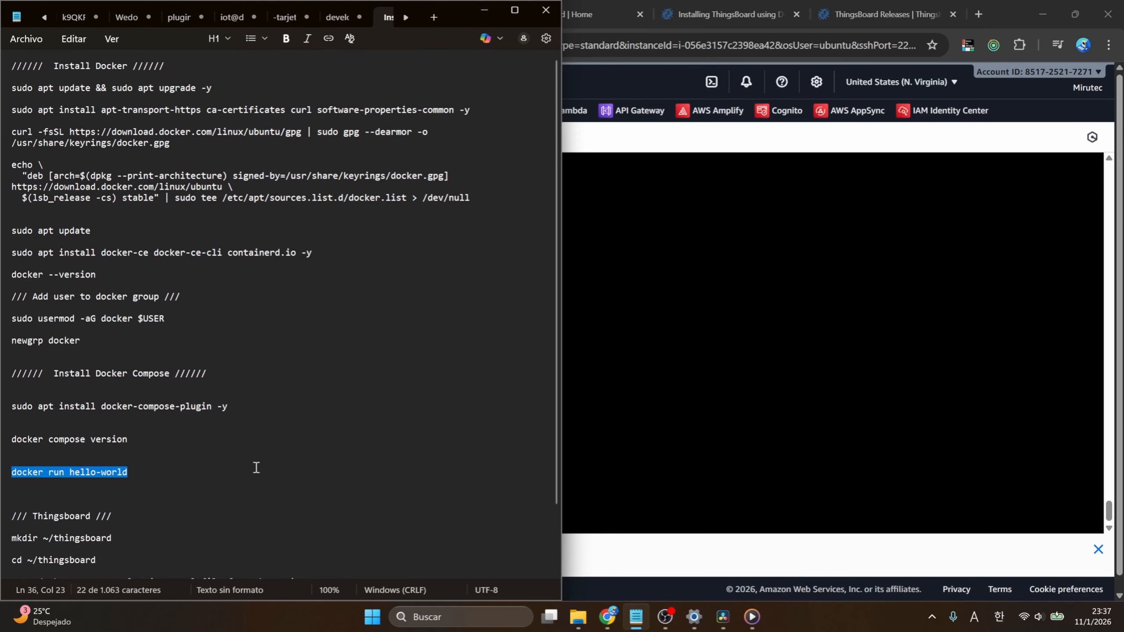
click(775, 461)
key(ctrl+v)
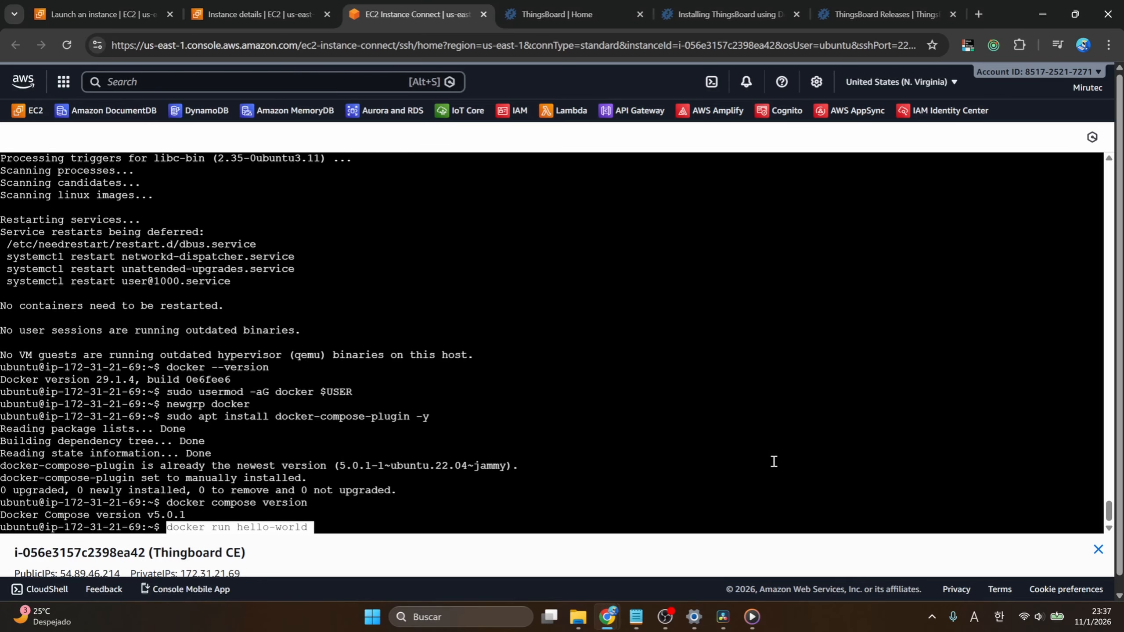
key(Return)
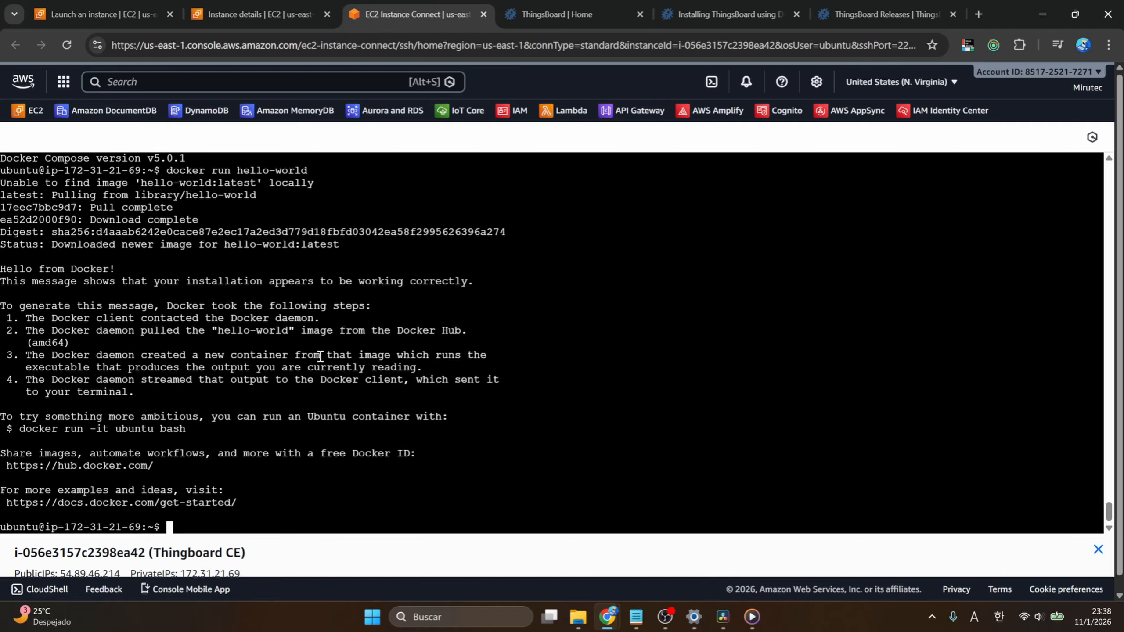
drag(127, 268, 4, 271)
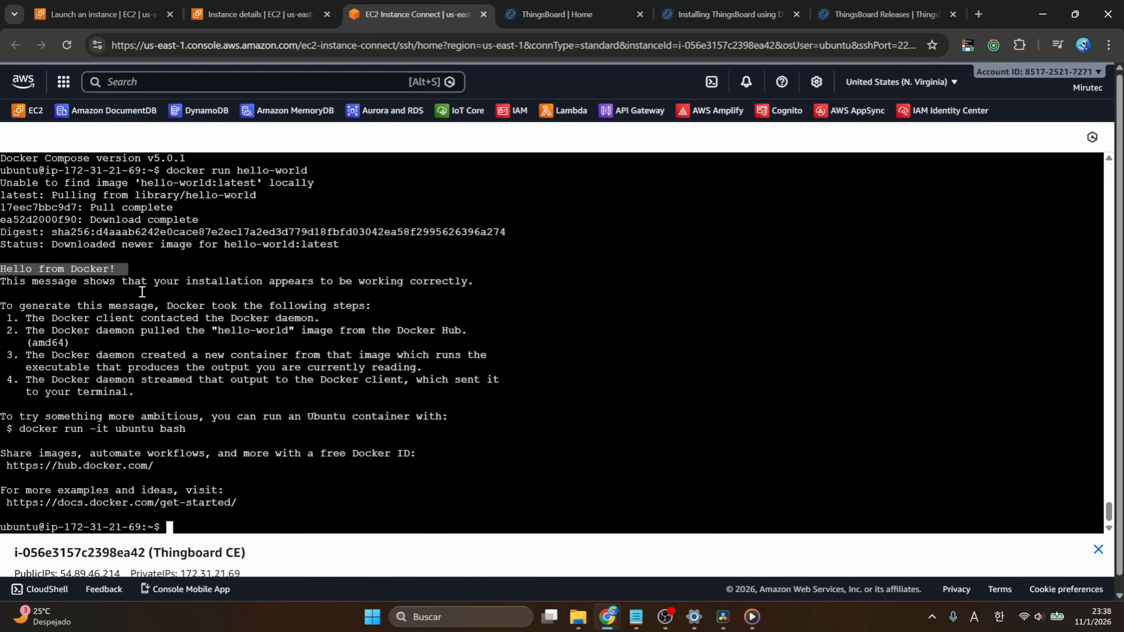
click(245, 315)
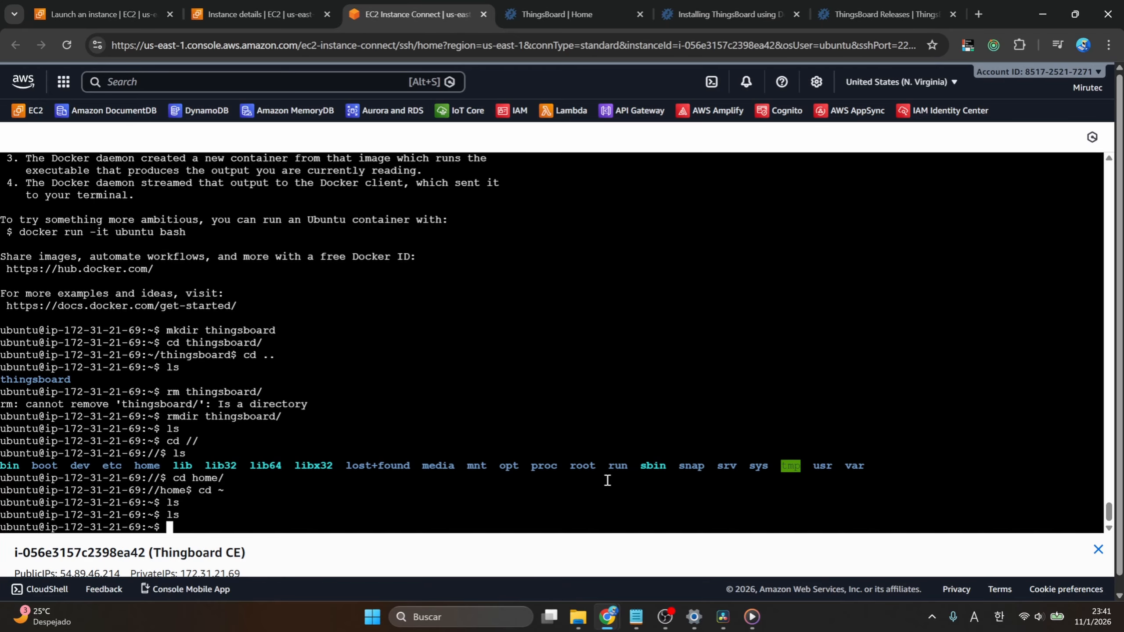
Create a directory named thingsboard in the home folder and change into it
text(mkdir thingsboard)
key(Return)
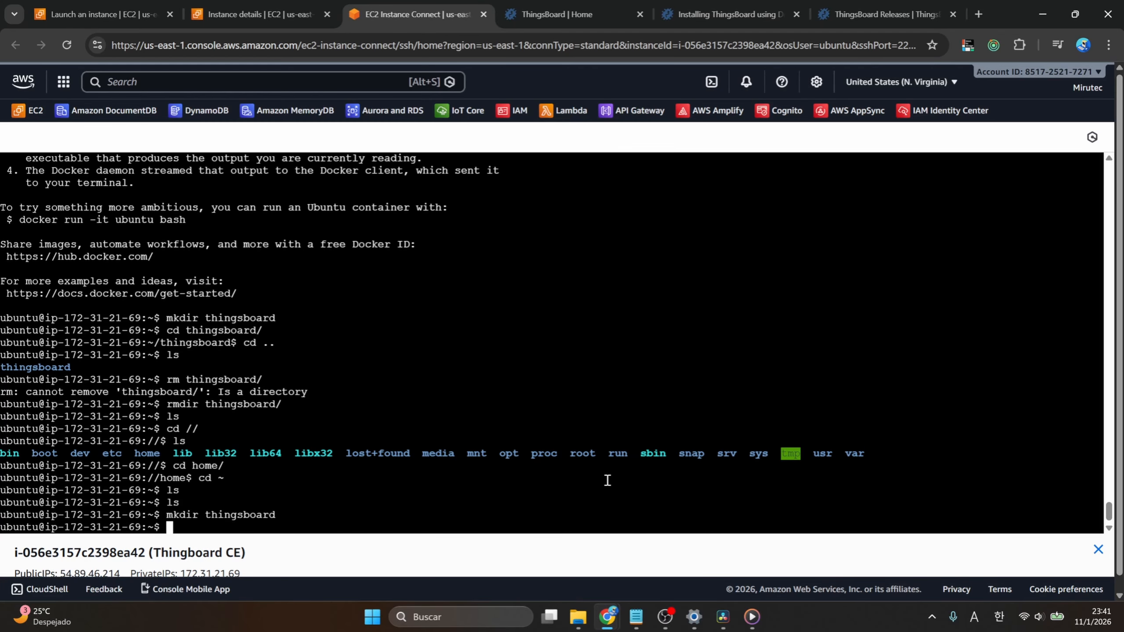
text(cd th)
key(Tab)
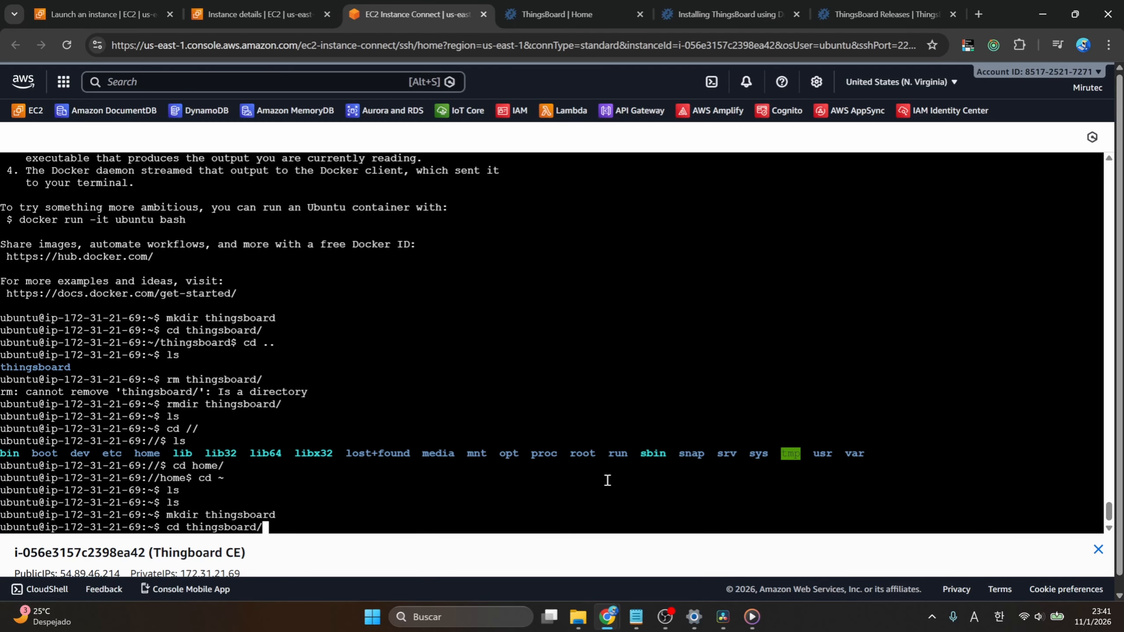
key(Return)
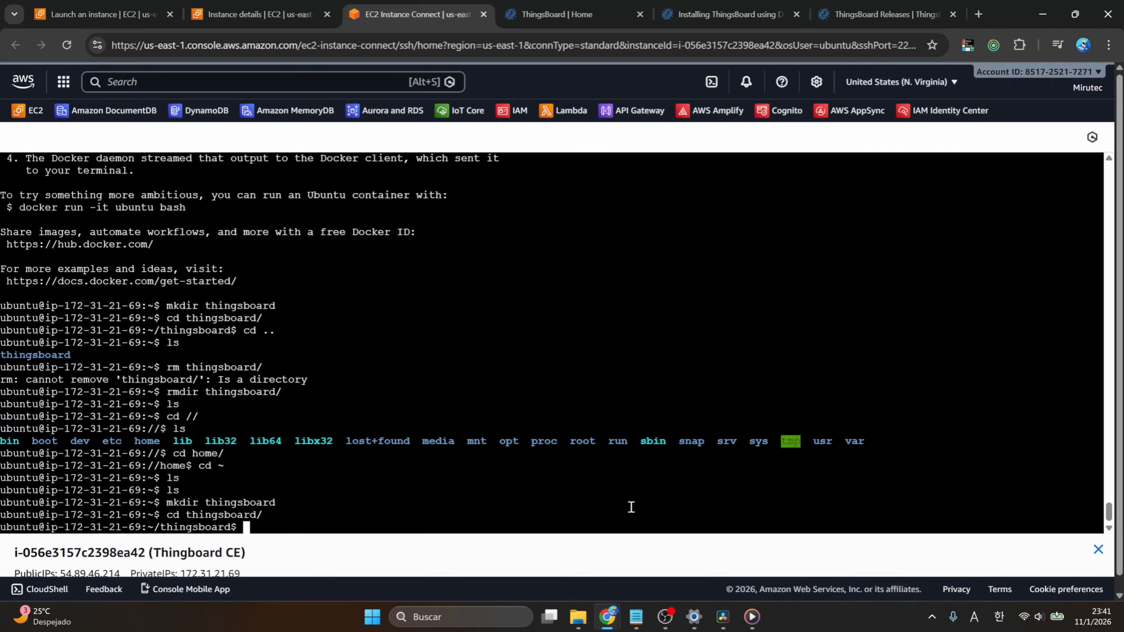
Run nano docker-compose.yml from the notes in the terminal to start the new compose file
click(636, 617)
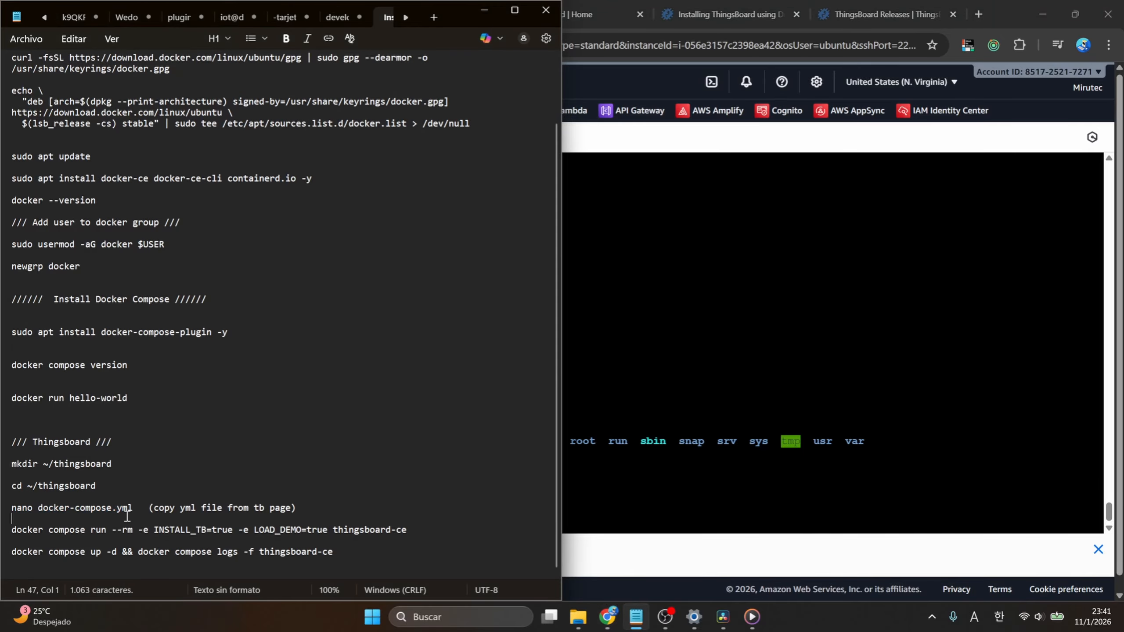
drag(132, 509, 12, 511)
key(ctrl+c)
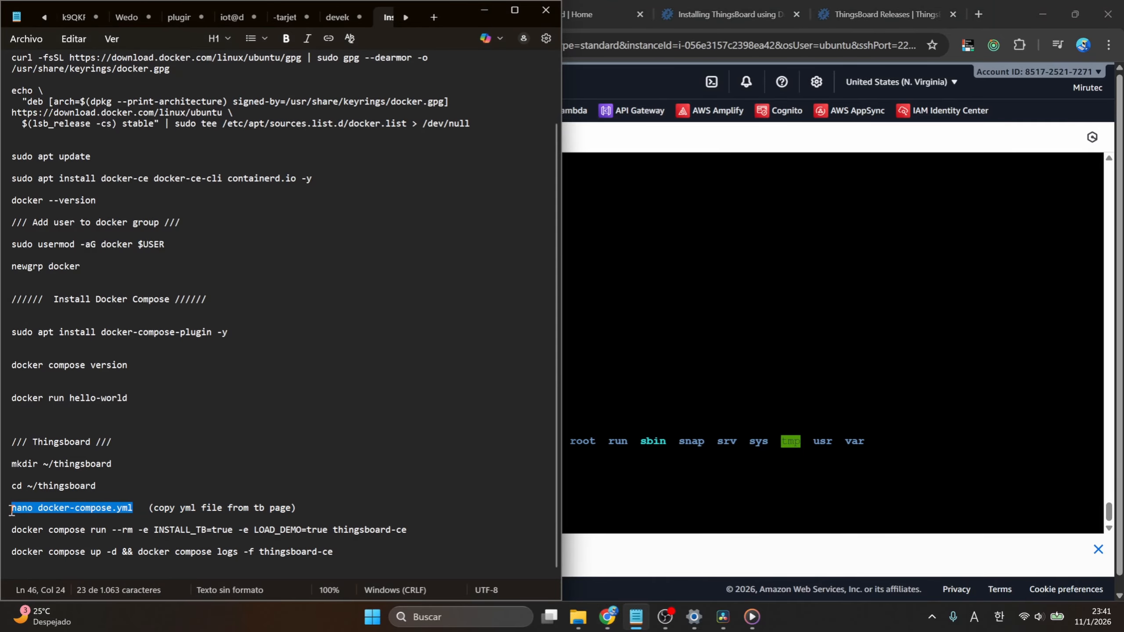
click(671, 531)
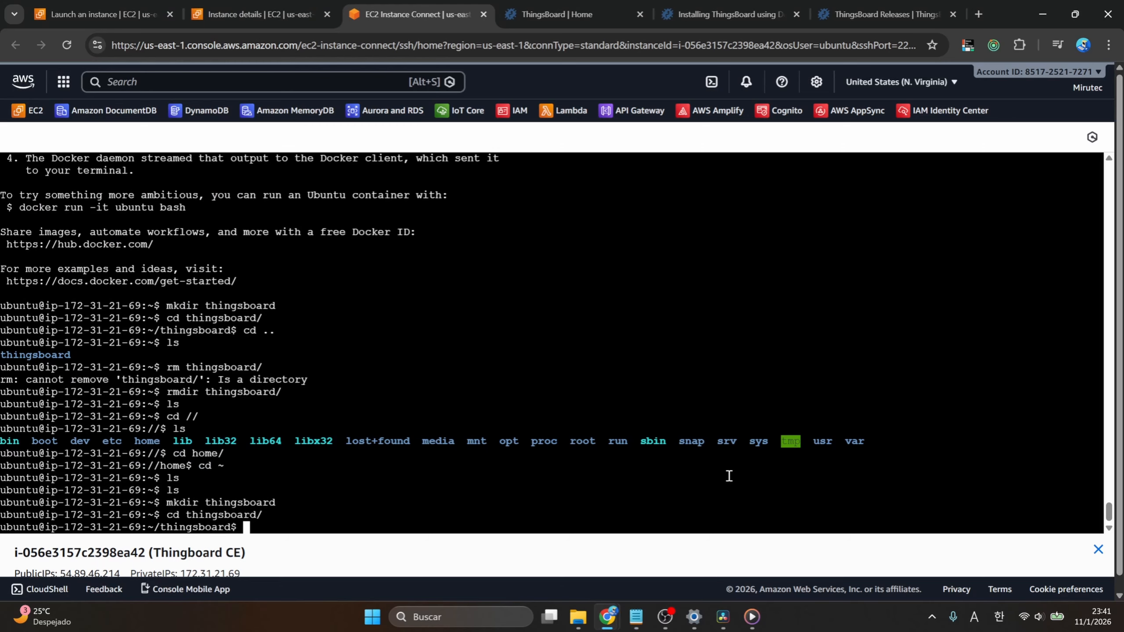
key(ctrl+v)
key(Return)
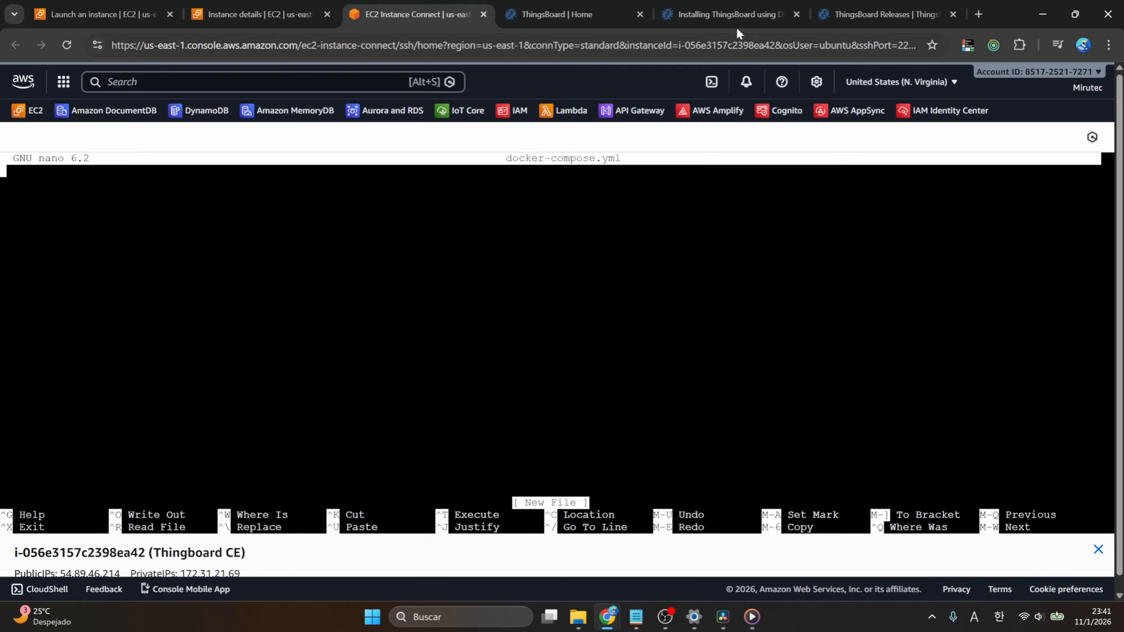
Copy the In Memory queue docker-compose YAML from ThingsBoard's Docker (Linux or Mac OS) installation guide
click(709, 14)
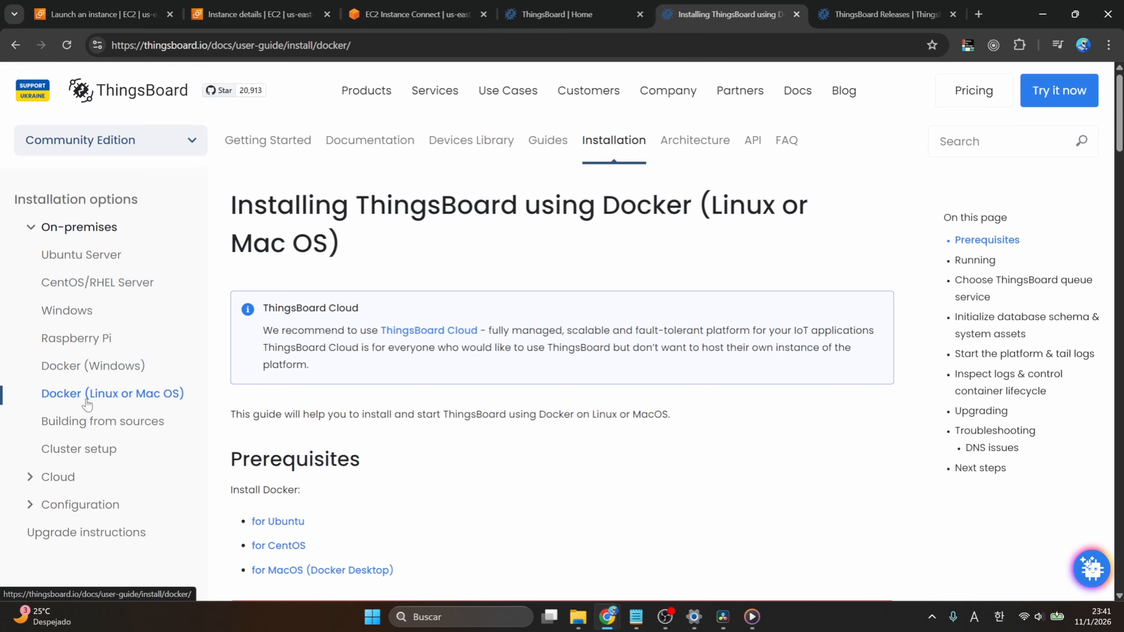
scroll(628, 261, down, 10)
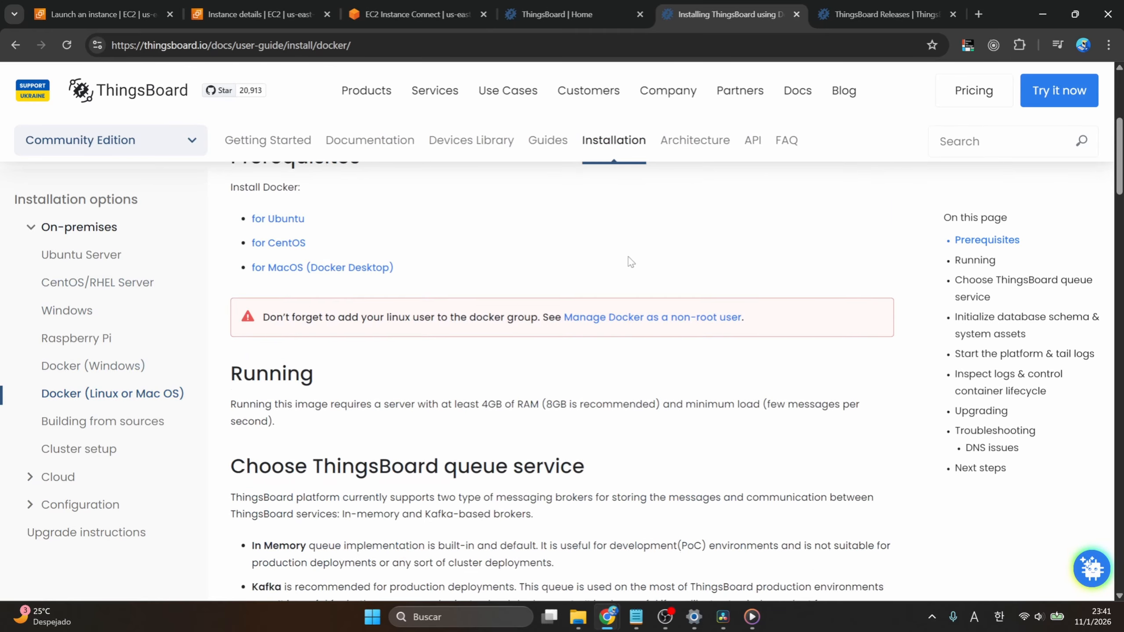
scroll(754, 272, down, 14)
scroll(636, 430, up, 7)
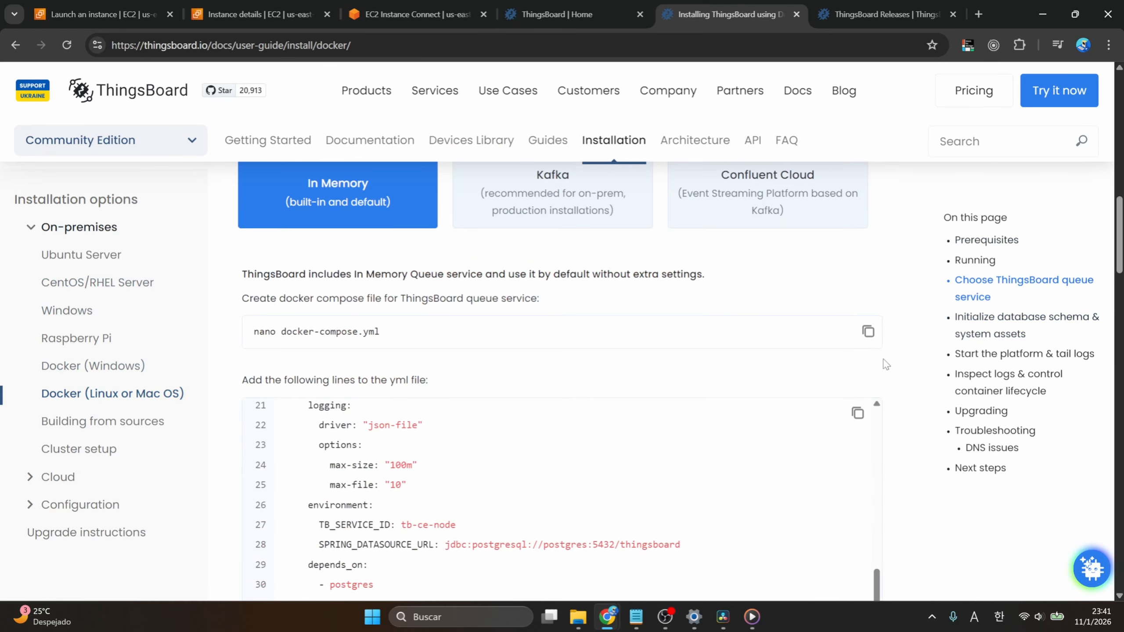
scroll(709, 445, down, 2)
scroll(779, 461, up, 9)
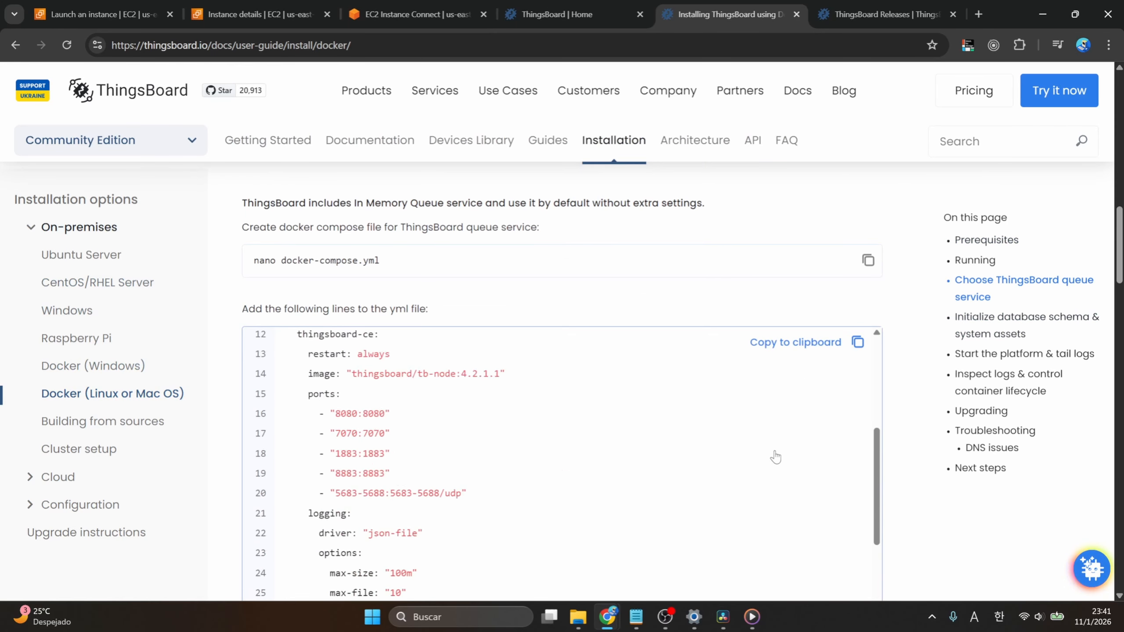
click(831, 342)
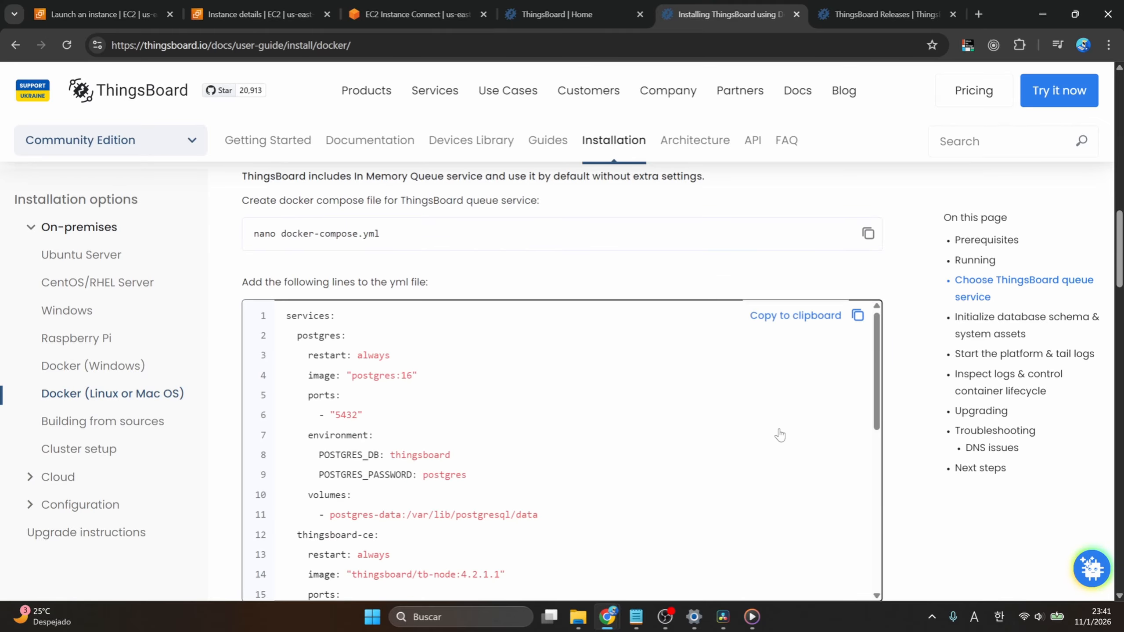
Paste the copied YAML into the empty docker-compose.yml in the EC2 terminal's nano editor
click(423, 17)
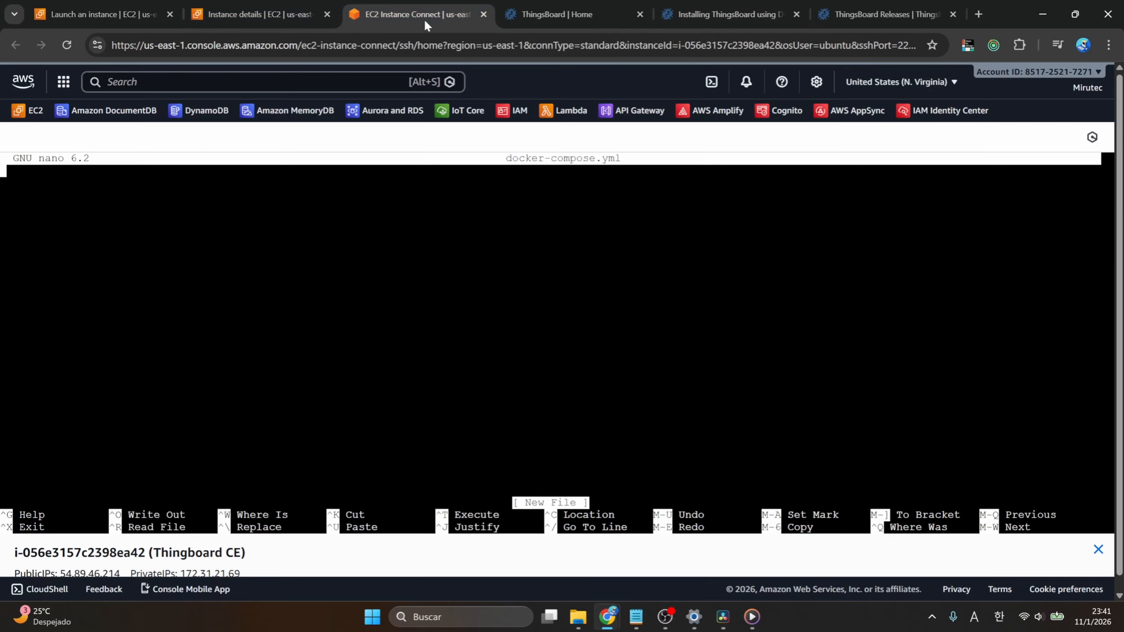
right_click(306, 200)
click(407, 341)
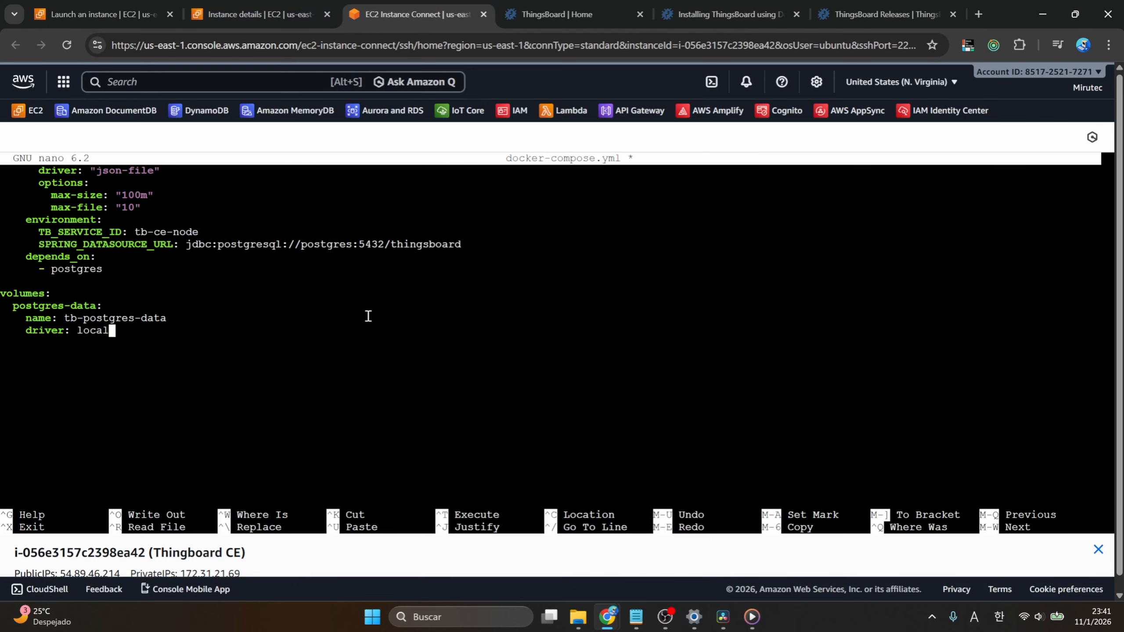
Look over the postgres and thingsboard-ce services in docker-compose.yml, and save the file while exiting nano
scroll(368, 315, up, 5)
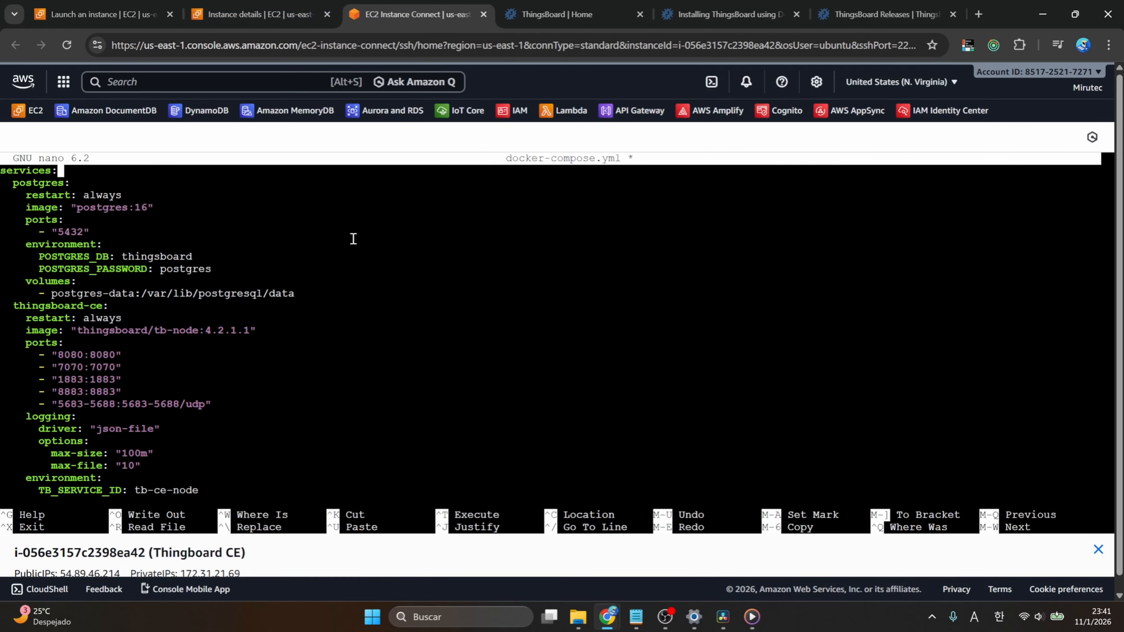
key(Down)
key(Down)
key(Down)
key(Down)
key(End)
scroll(348, 251, down, 2)
key(ctrl+x)
key(y)
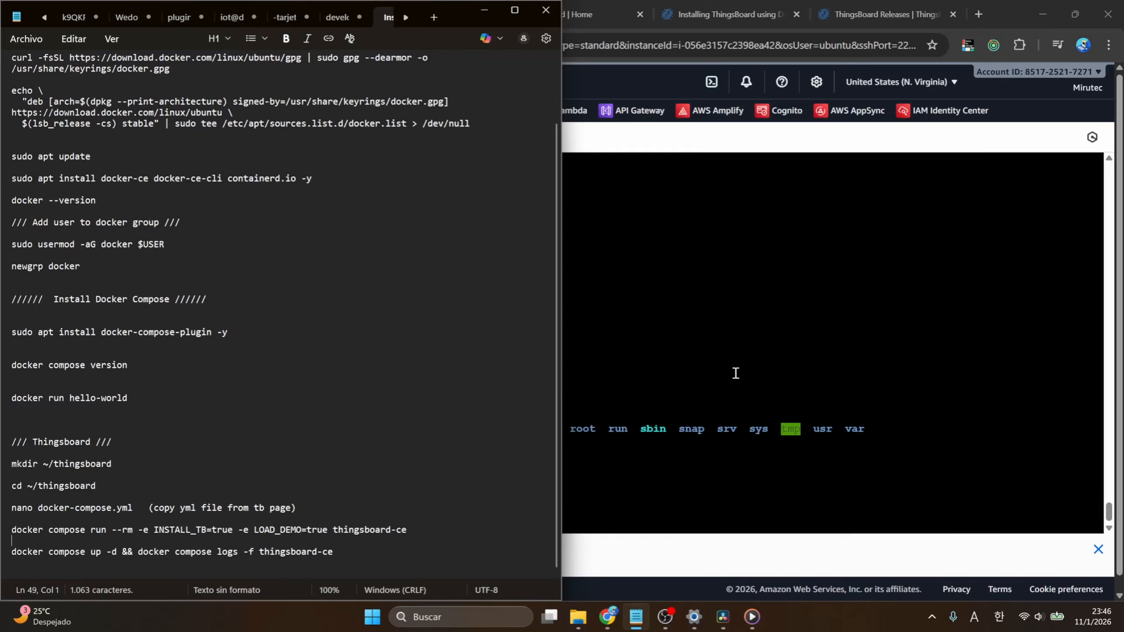
Examine the database initialization command in the ThingsBoard guide, including its INSTALL_TB and LOAD_DEMO environment variables
click(731, 14)
click(744, 338)
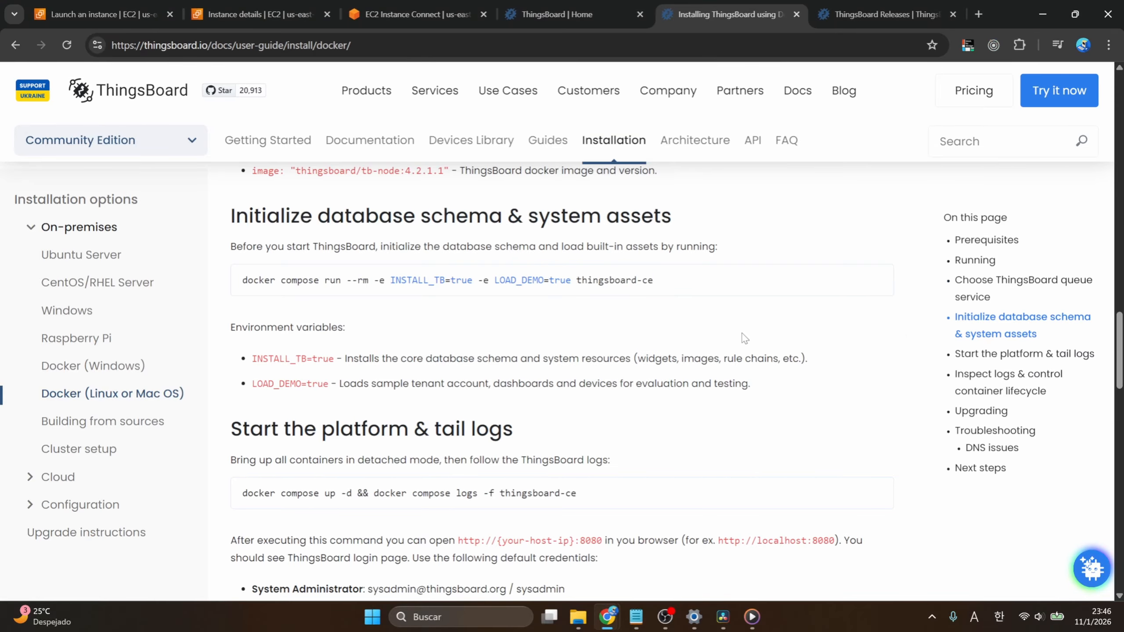
scroll(745, 339, up, 3)
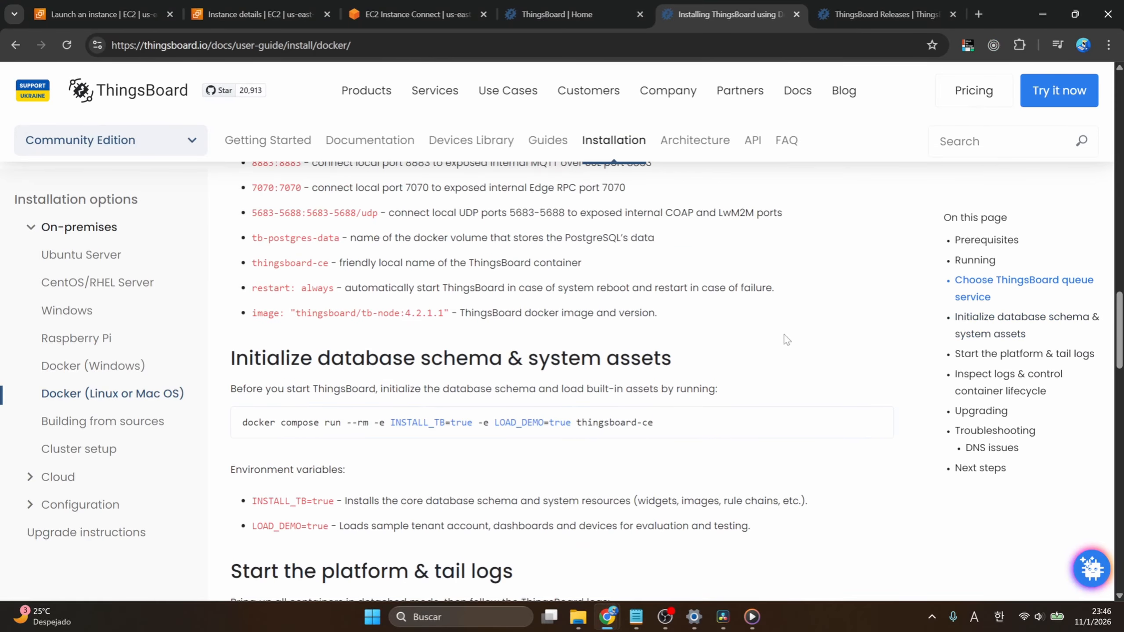
scroll(786, 340, down, 6)
scroll(570, 342, up, 4)
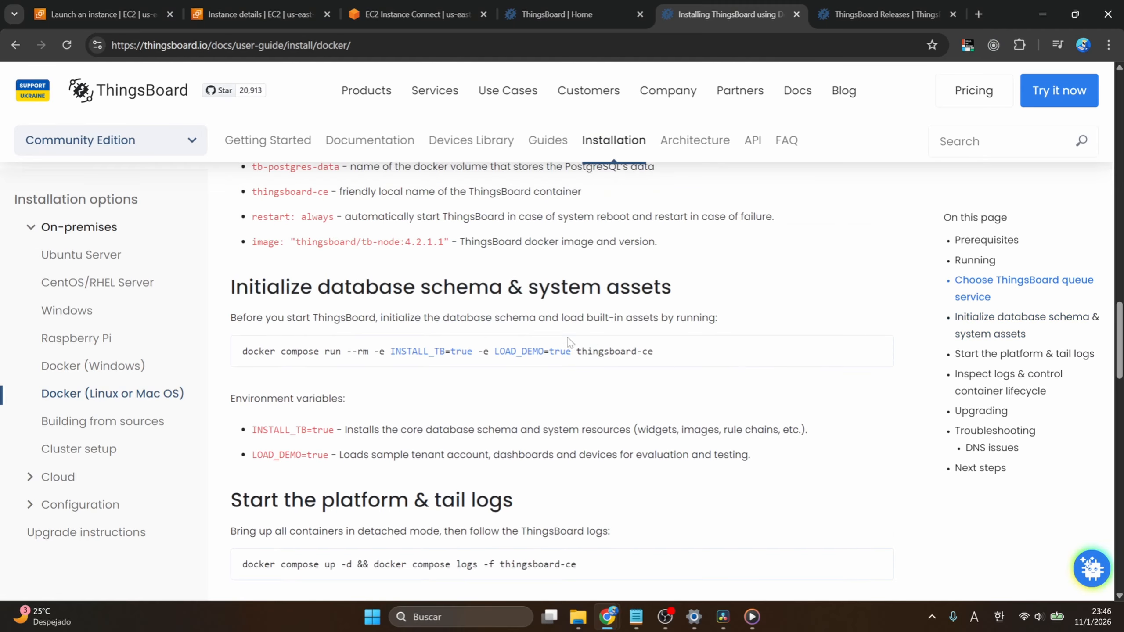
drag(724, 361, 231, 361)
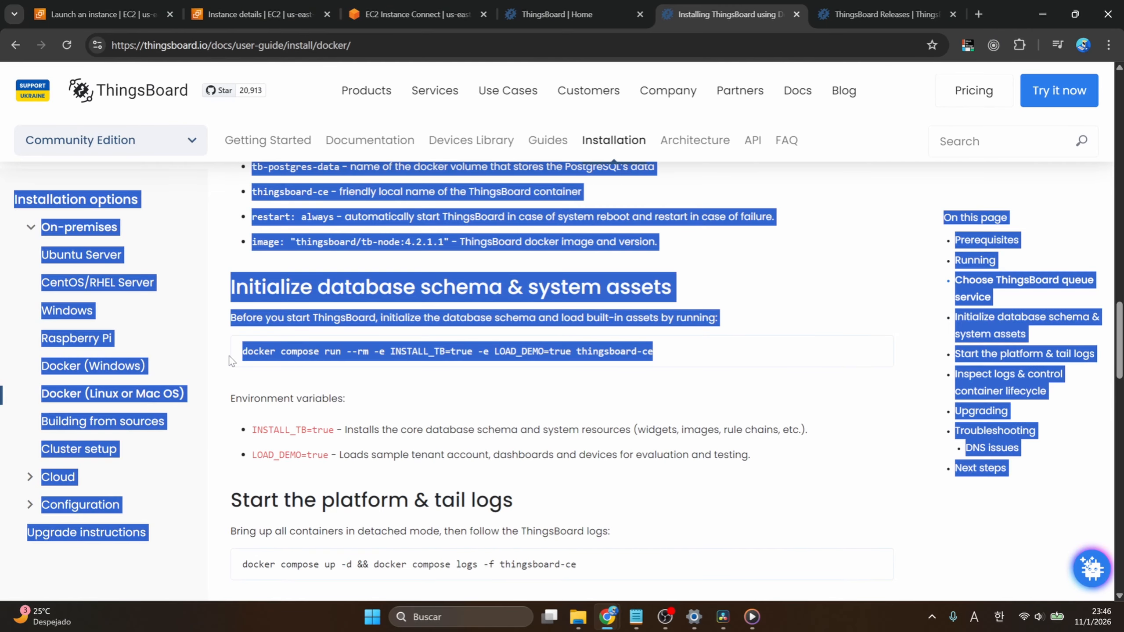
click(249, 355)
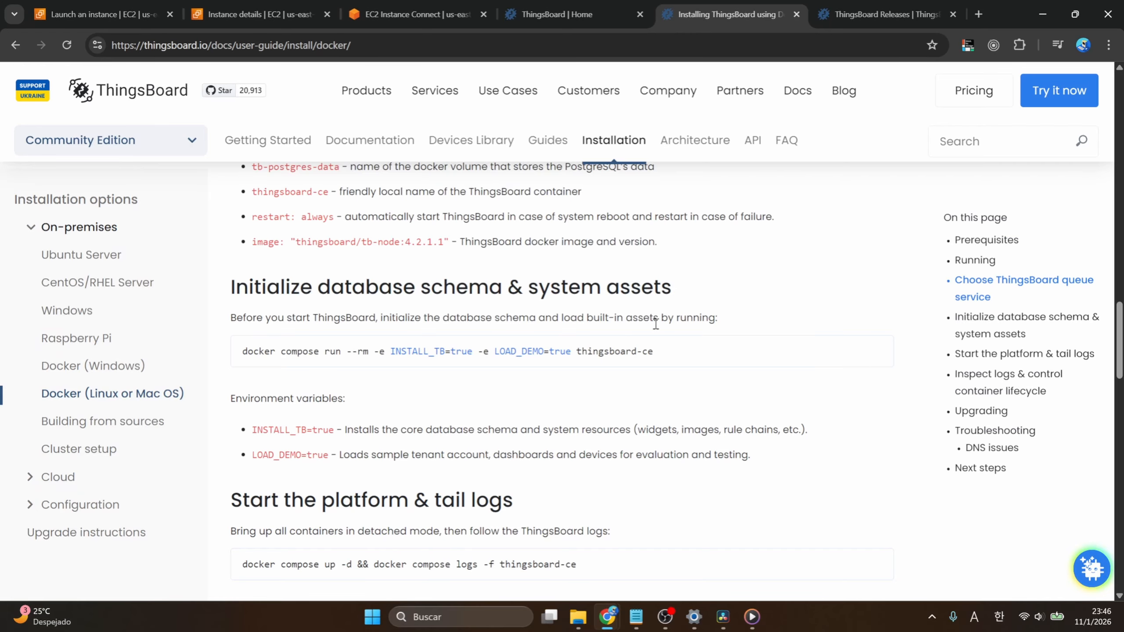
drag(695, 365, 243, 364)
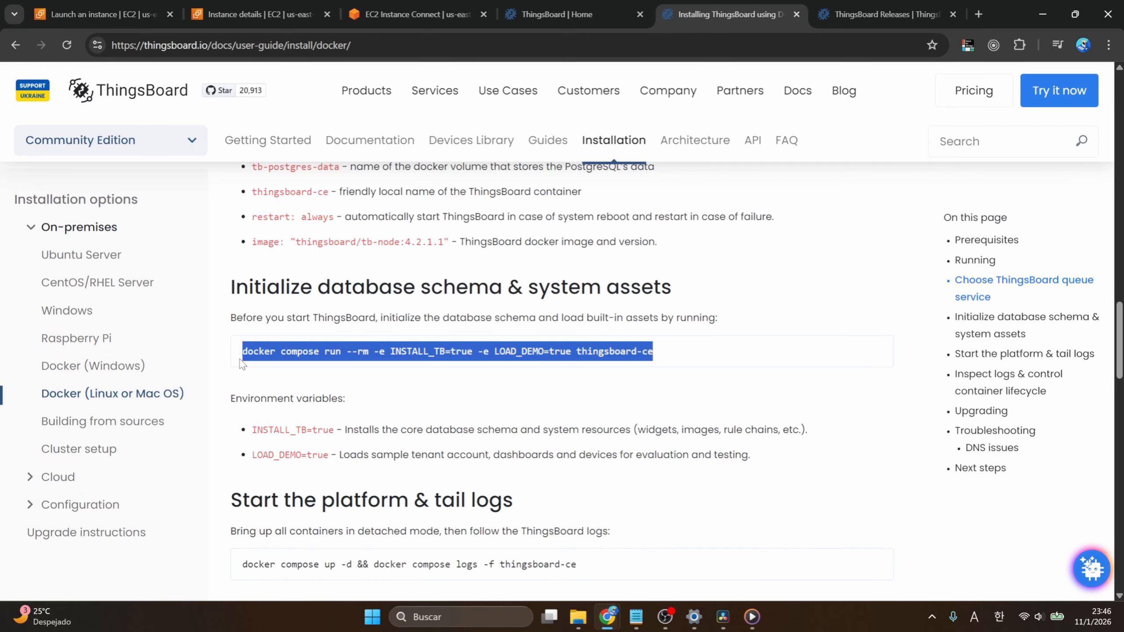
scroll(243, 364, down, 2)
click(406, 313)
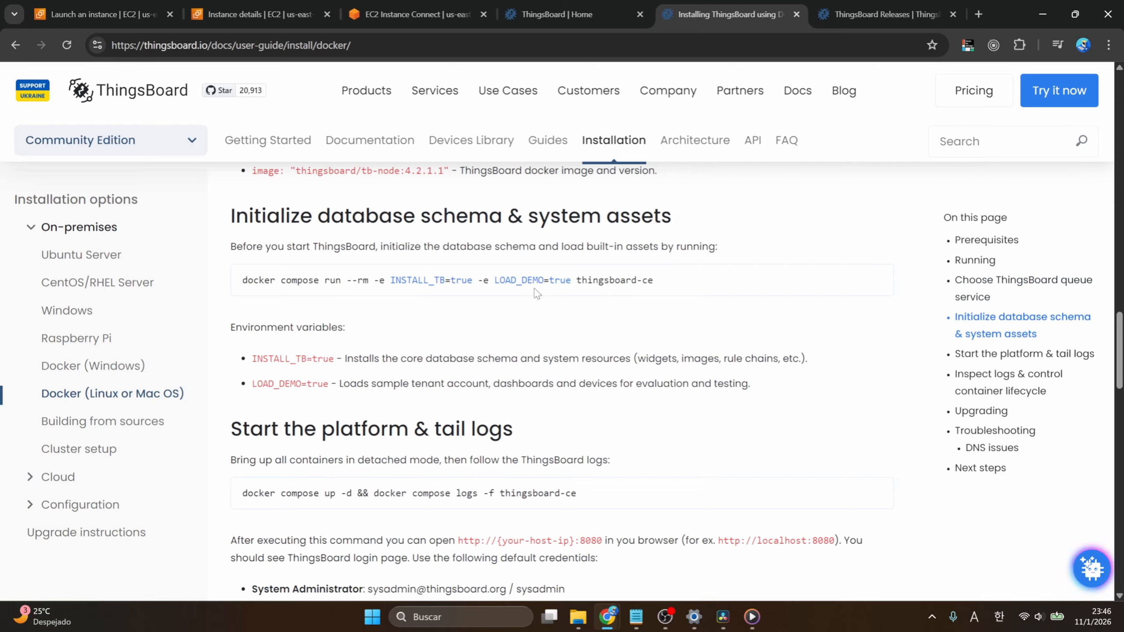
drag(571, 287, 502, 288)
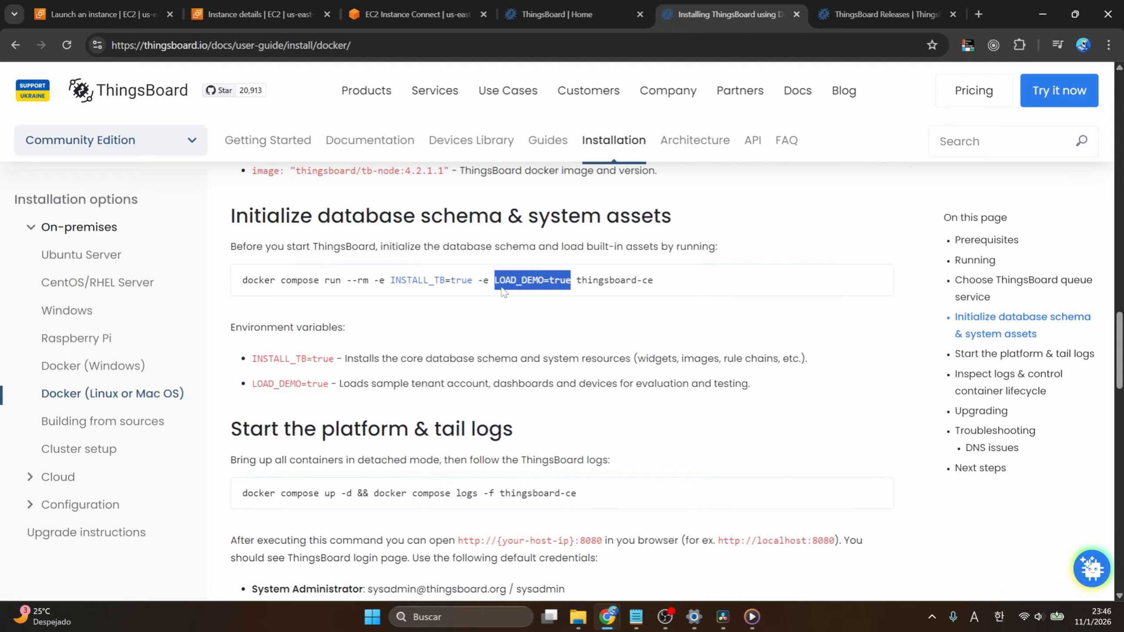
Initialize the database by running docker compose run --rm -e INSTALL_TB=true -e LOAD_DEMO=true thingsboard-ce from the guide in the terminal
drag(716, 280, 235, 291)
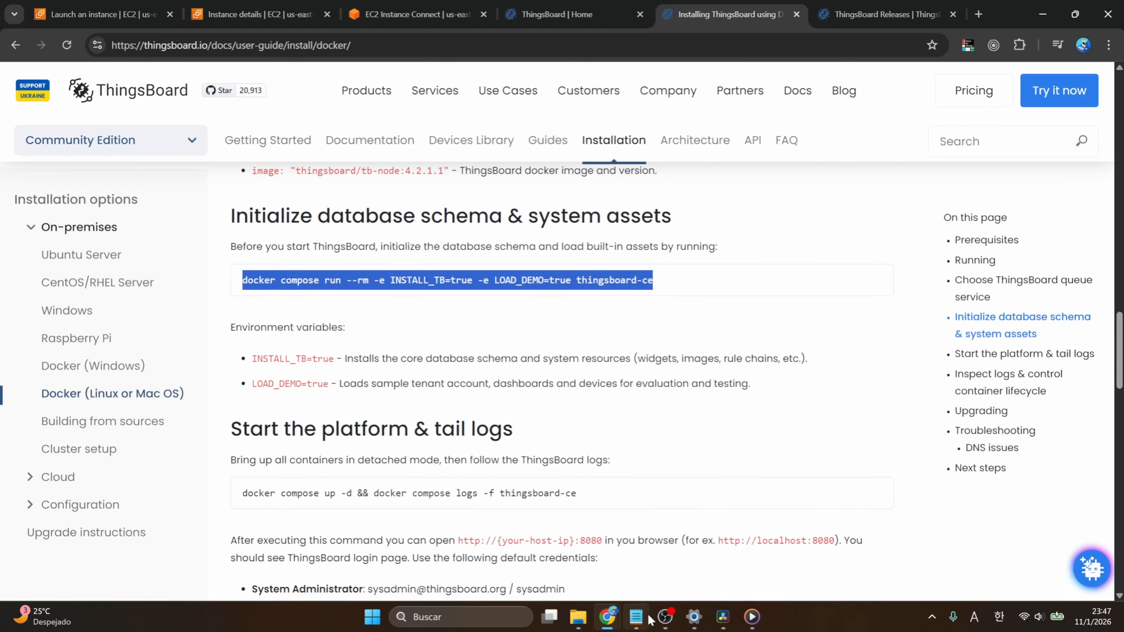
click(381, 18)
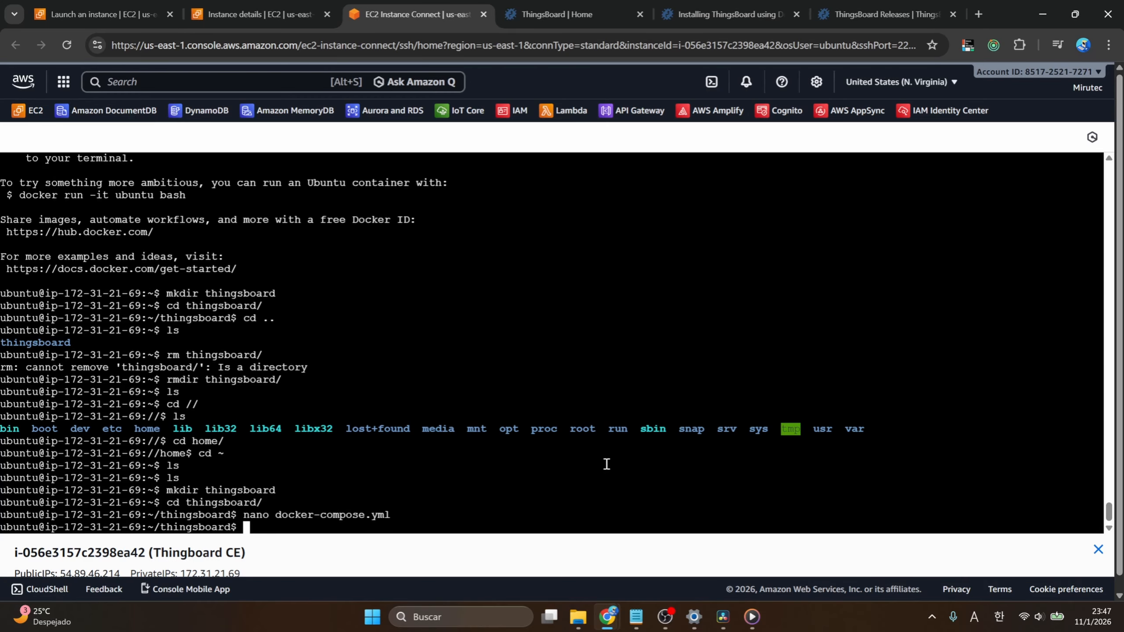
key(ctrl+v)
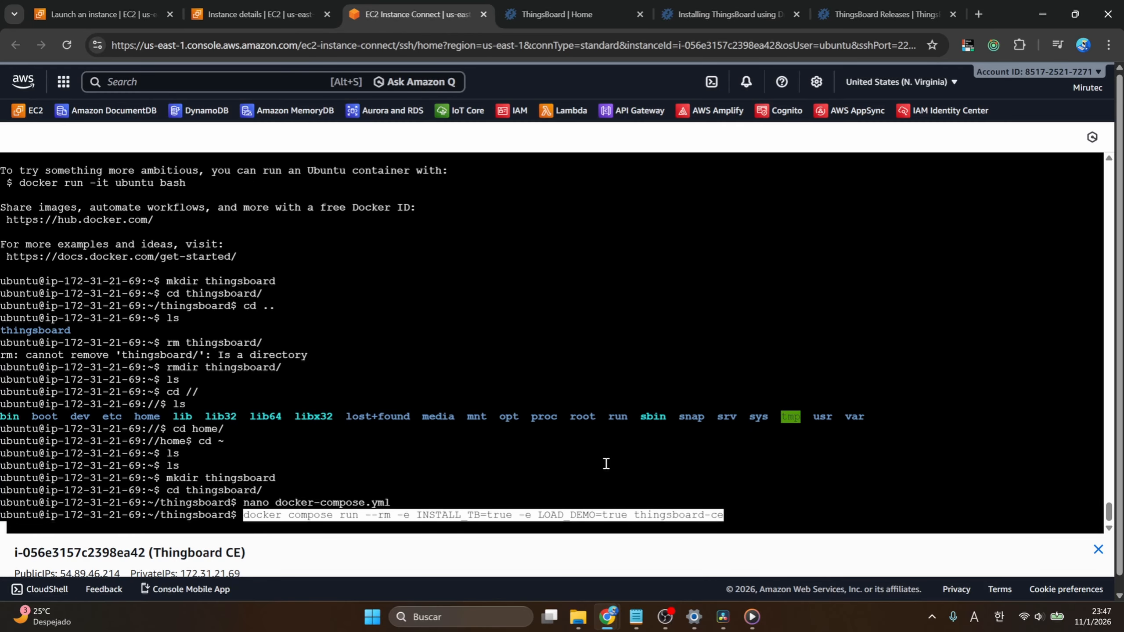
key(BackSpace)
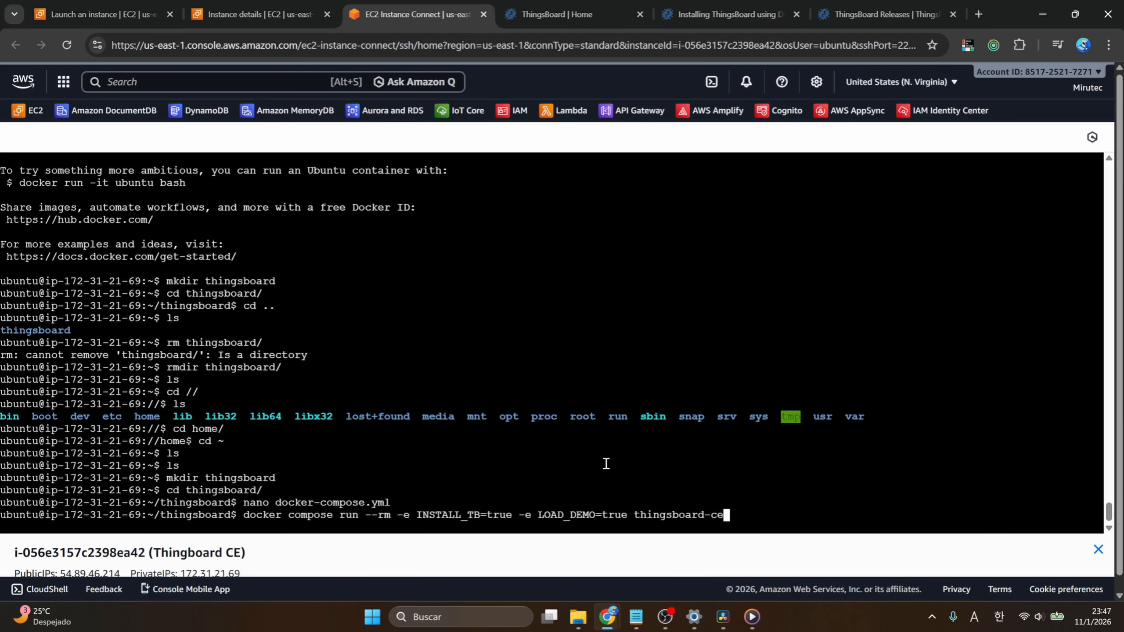
key(Return)
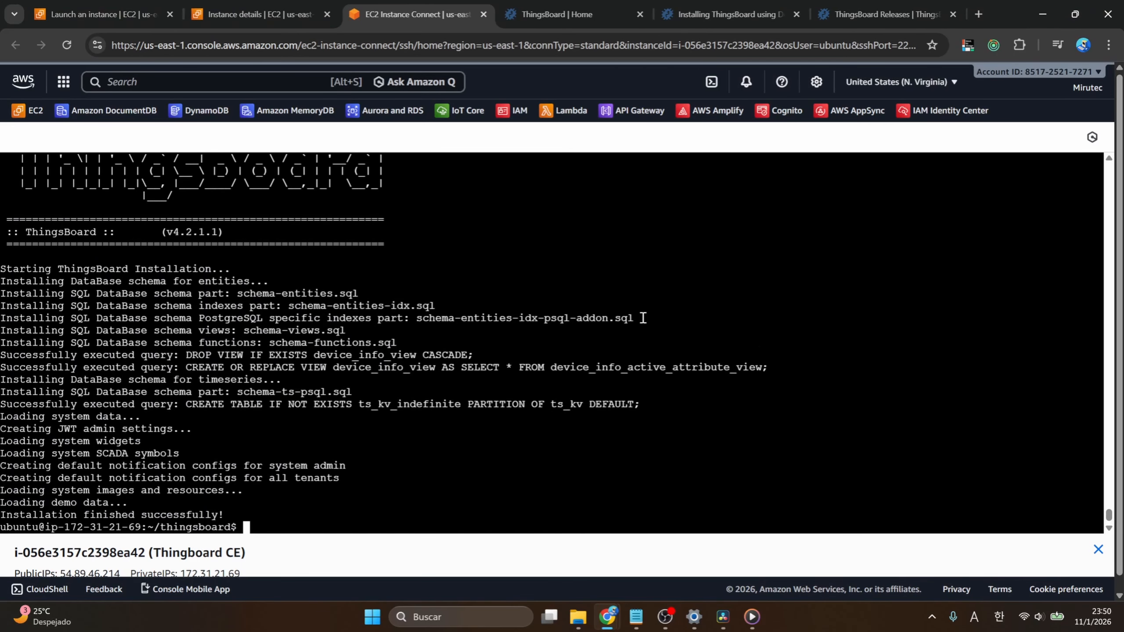
Start ThingsBoard and follow its logs by running docker compose up -d && docker compose logs -f thingsboard-ce from the guide in the terminal
click(711, 14)
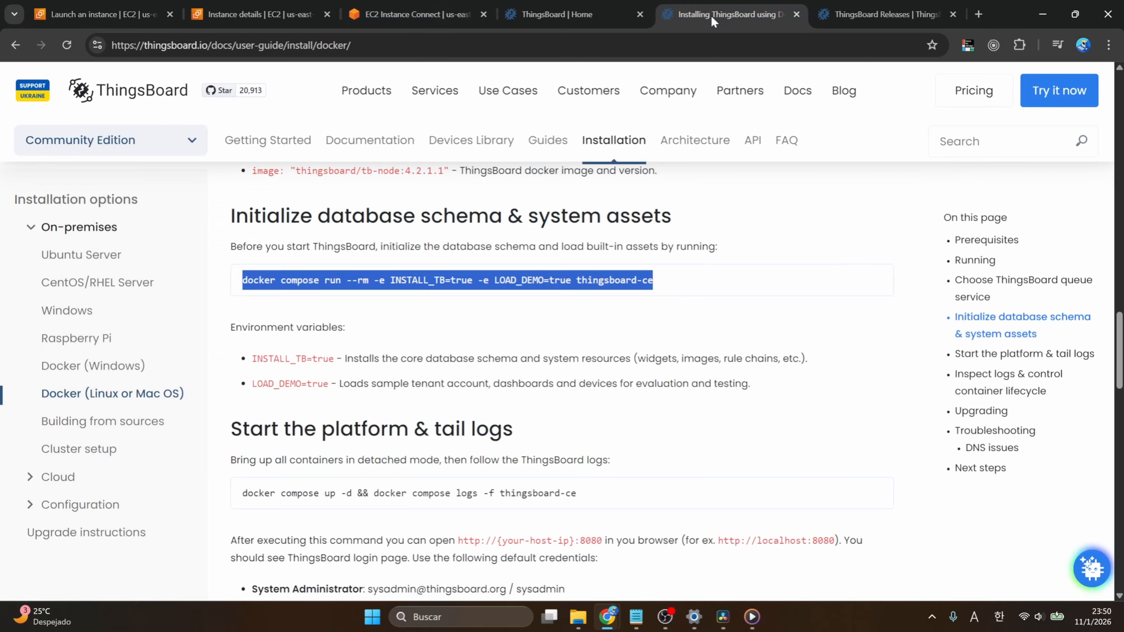
scroll(471, 433, down, 2)
drag(577, 422, 243, 427)
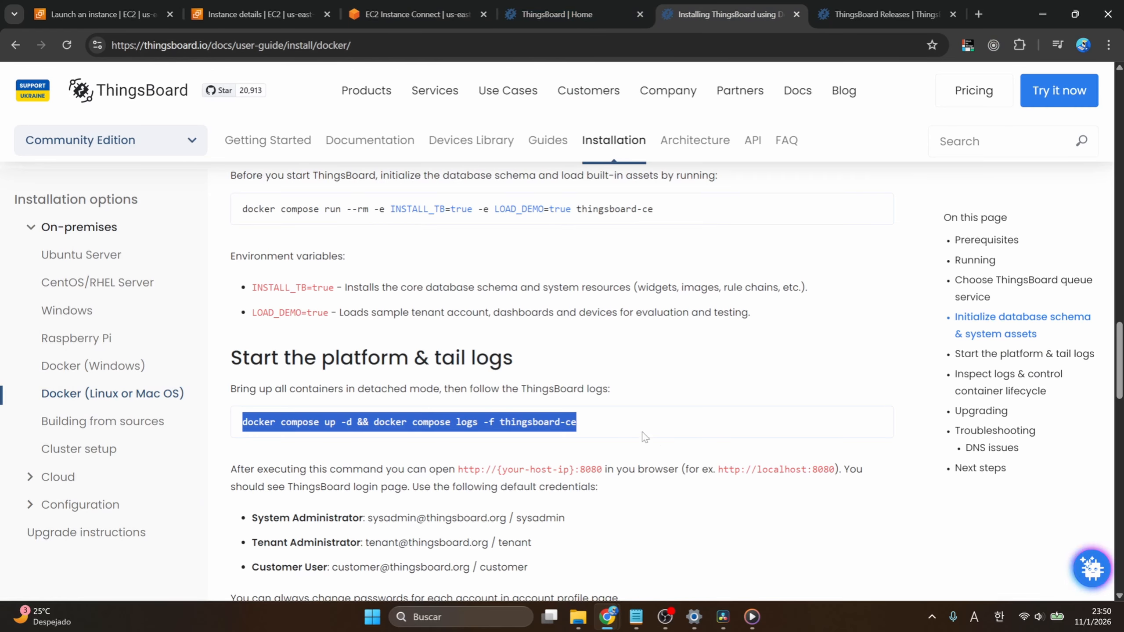
click(563, 15)
click(414, 14)
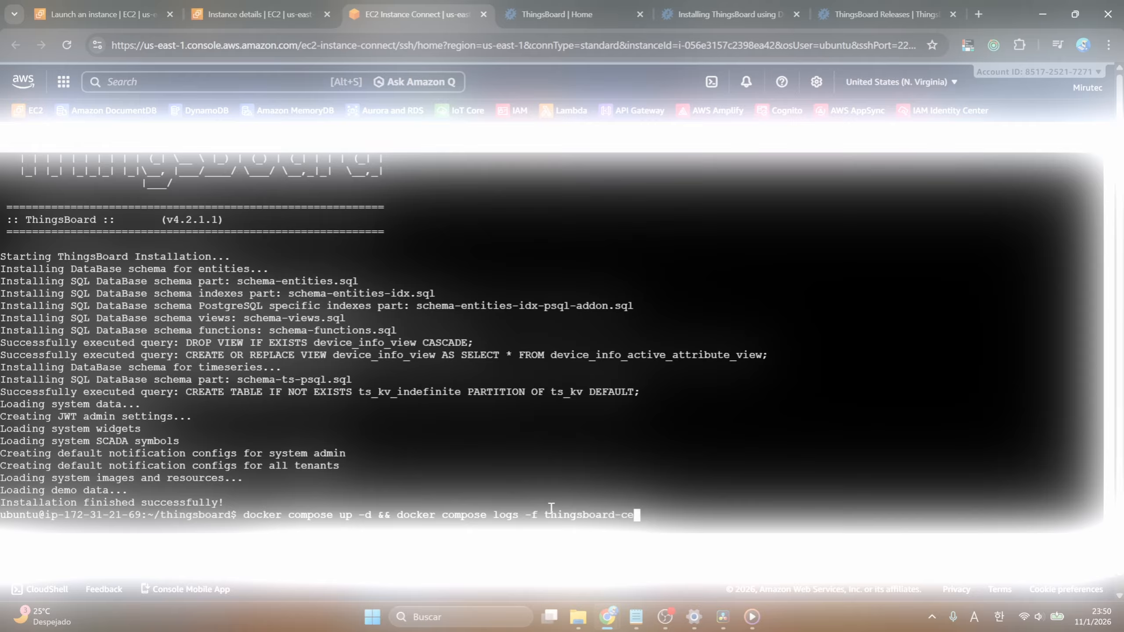
key(Return)
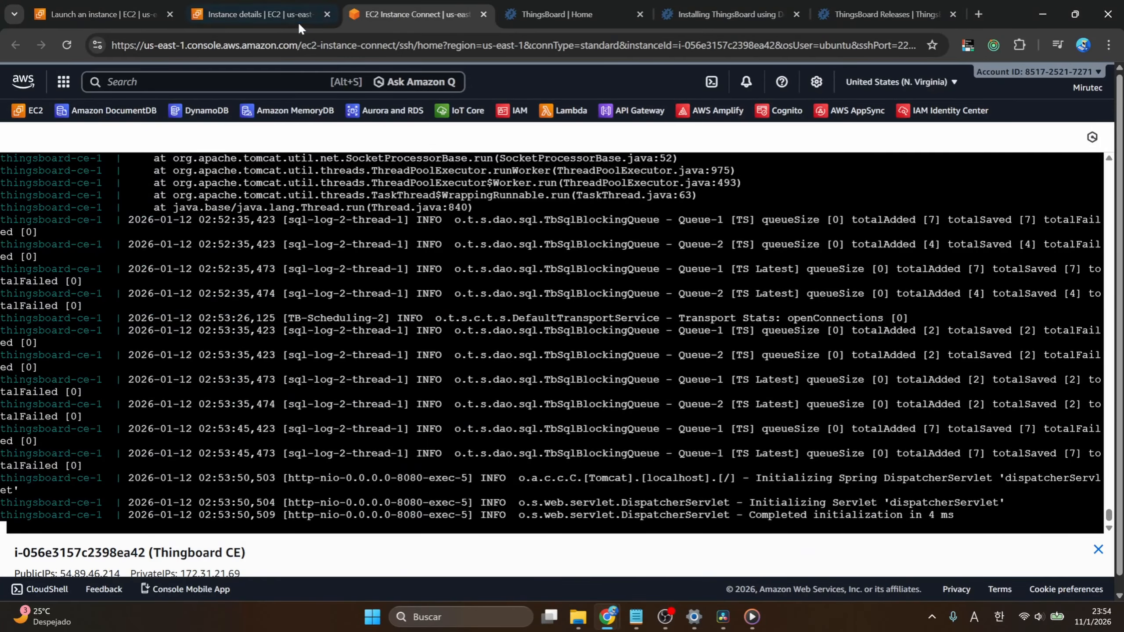
Copy the public IPv4 address of the Thingboard CE instance from its EC2 instance summary
click(276, 15)
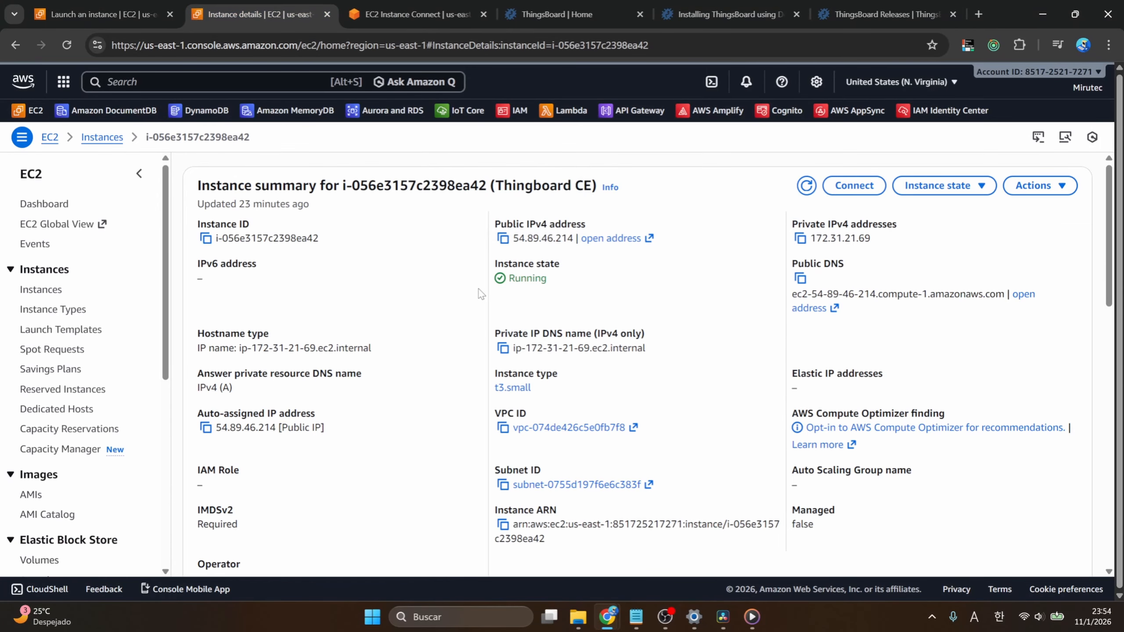
click(503, 240)
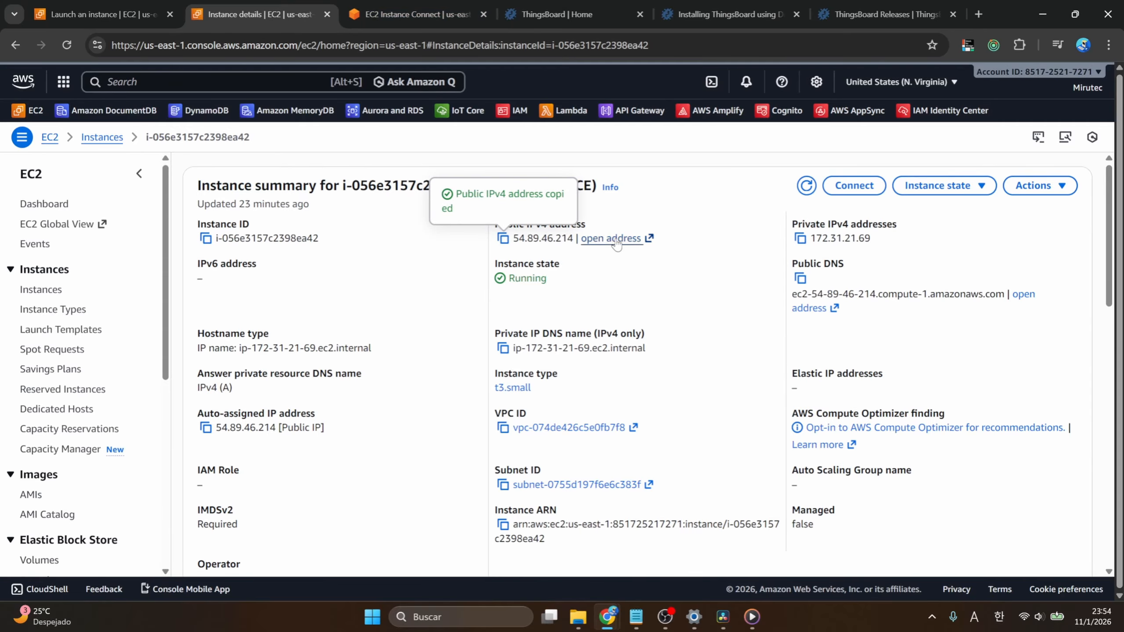
Open the ThingsBoard login page in a new browser tab at the instance's copied public address, 54.89.46.214:8080
key(ctrl+t)
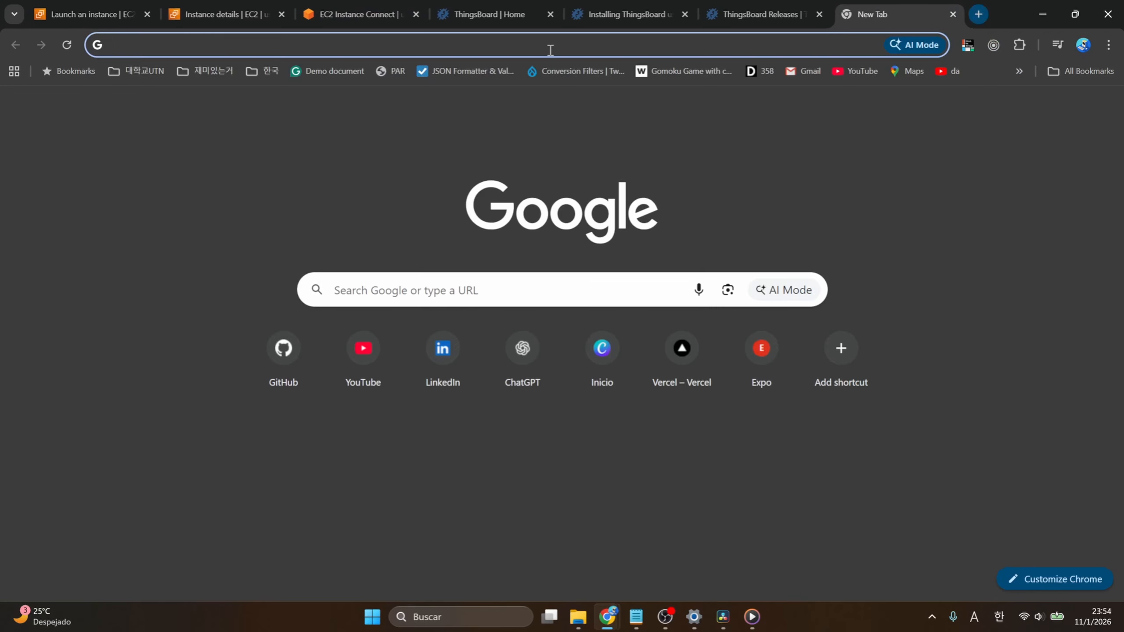
key(ctrl+v)
text(:)
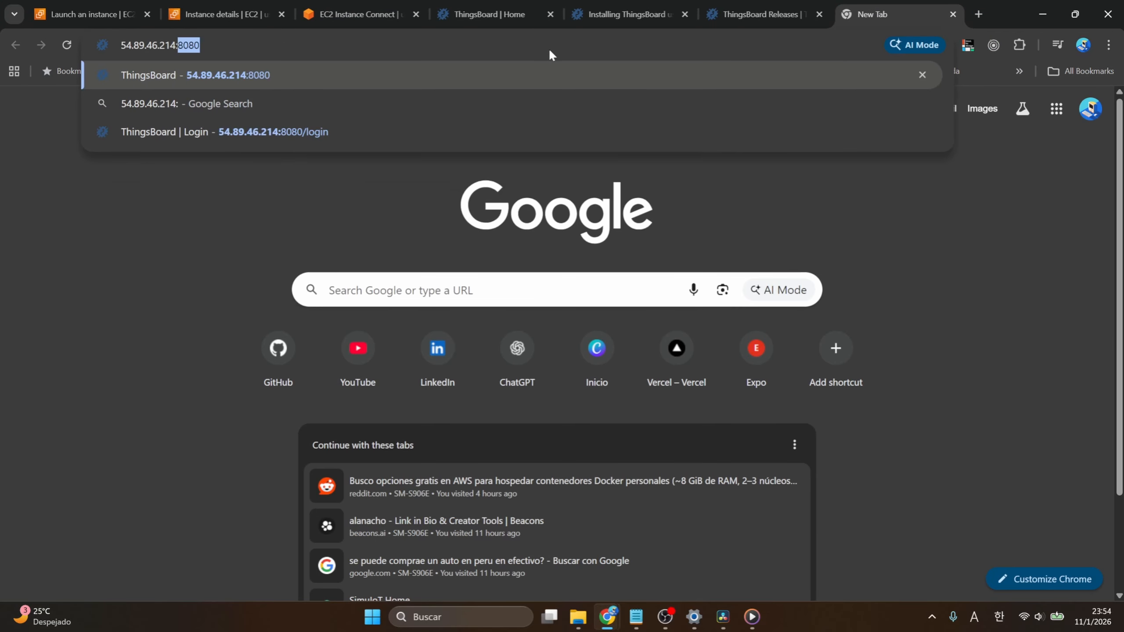
text(8080)
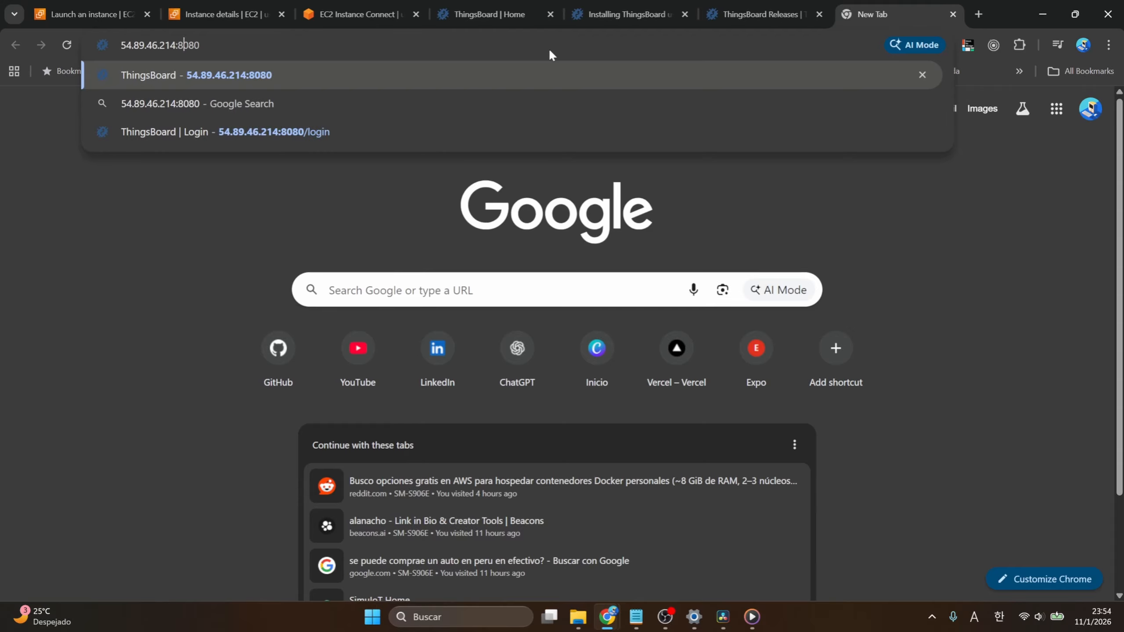
key(Return)
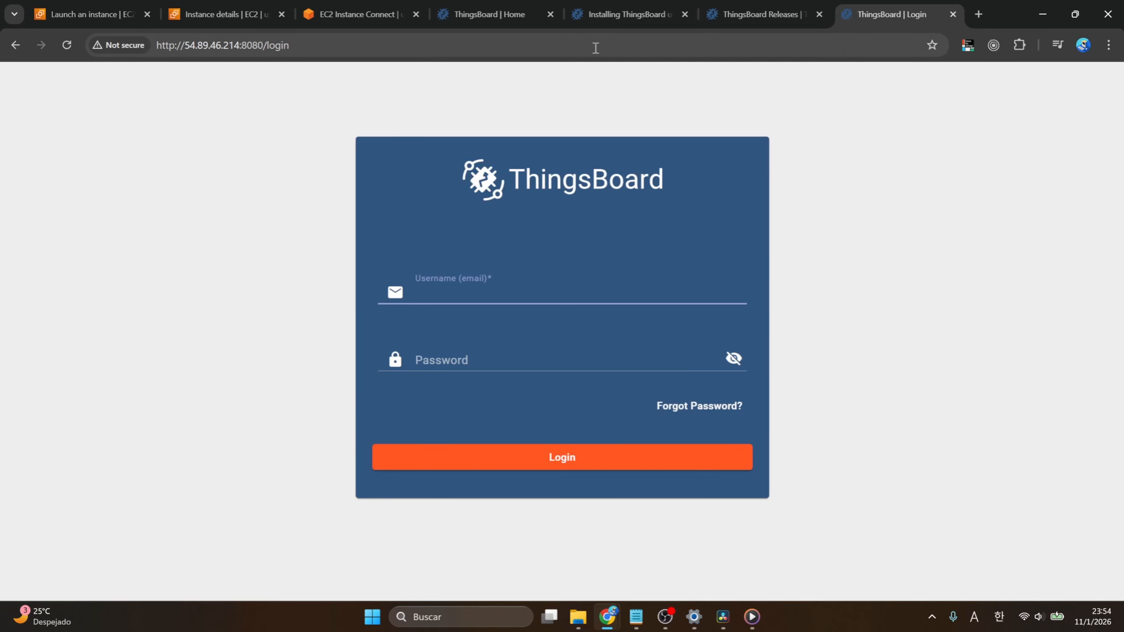
Examine the default System Administrator, Tenant Administrator and Customer User credentials in the ThingsBoard Docker installation guide
click(486, 17)
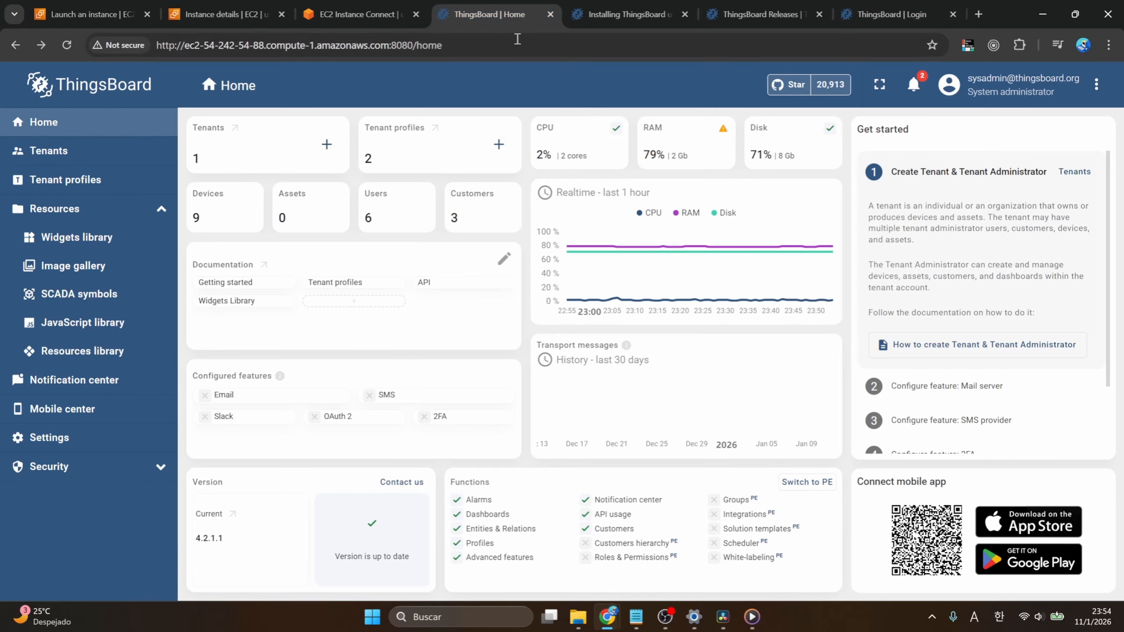
click(604, 17)
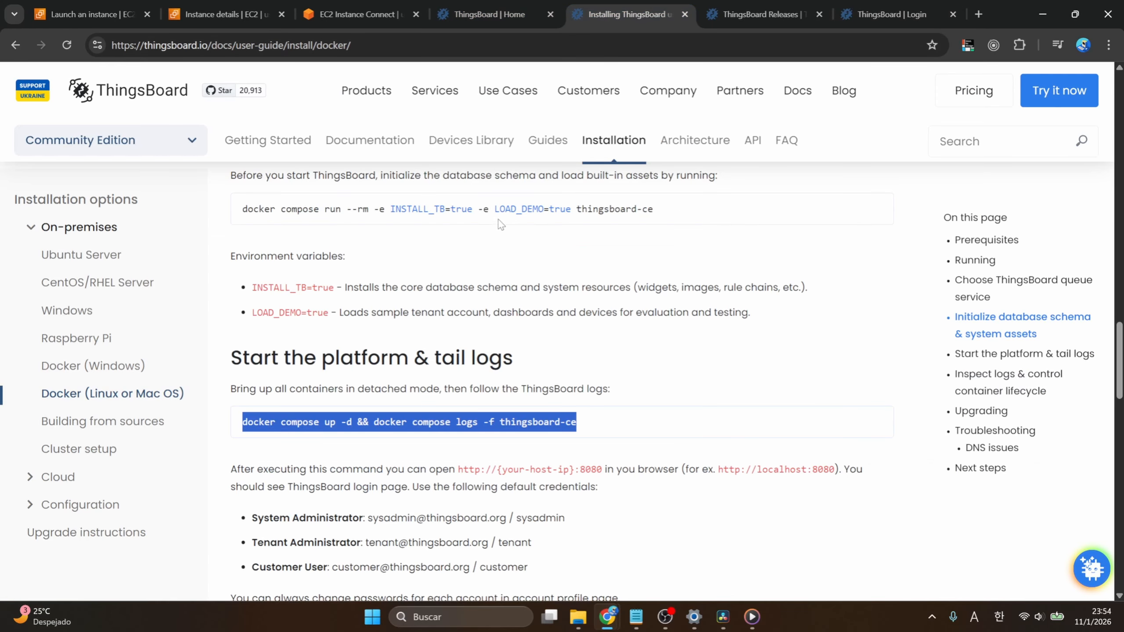
scroll(500, 339, up, 3)
scroll(500, 339, down, 10)
scroll(500, 339, up, 6)
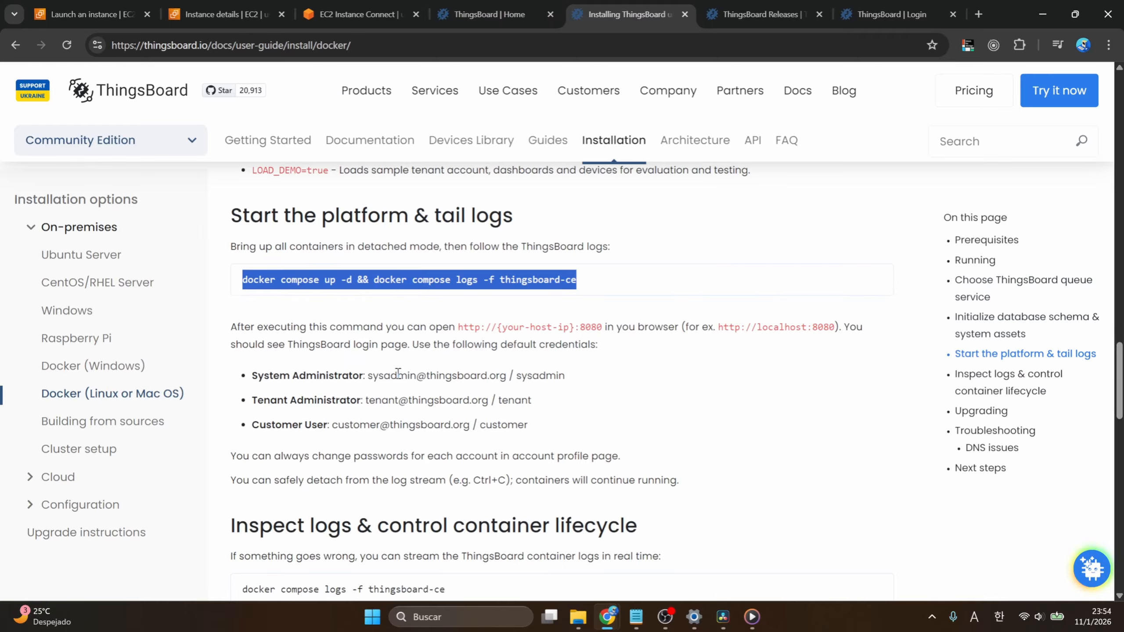
drag(368, 375, 527, 384)
click(526, 384)
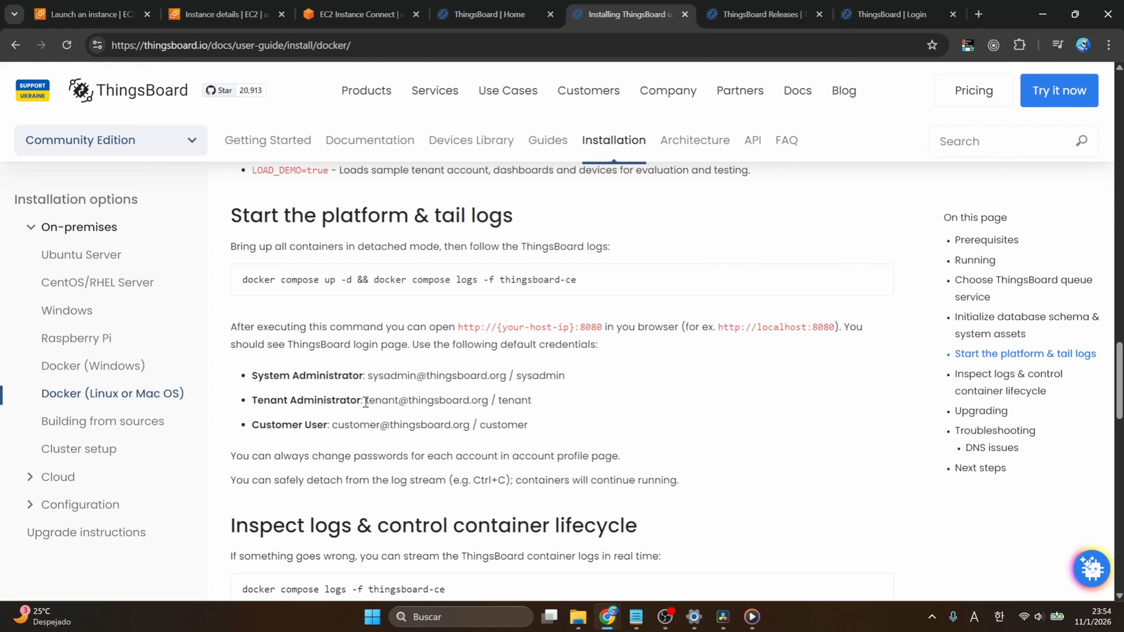
drag(366, 401, 650, 412)
click(458, 433)
drag(339, 426, 540, 425)
click(540, 425)
Copy the default System Administrator e-mail from the guide into the username field of the ThingsBoard login page
drag(507, 376, 370, 379)
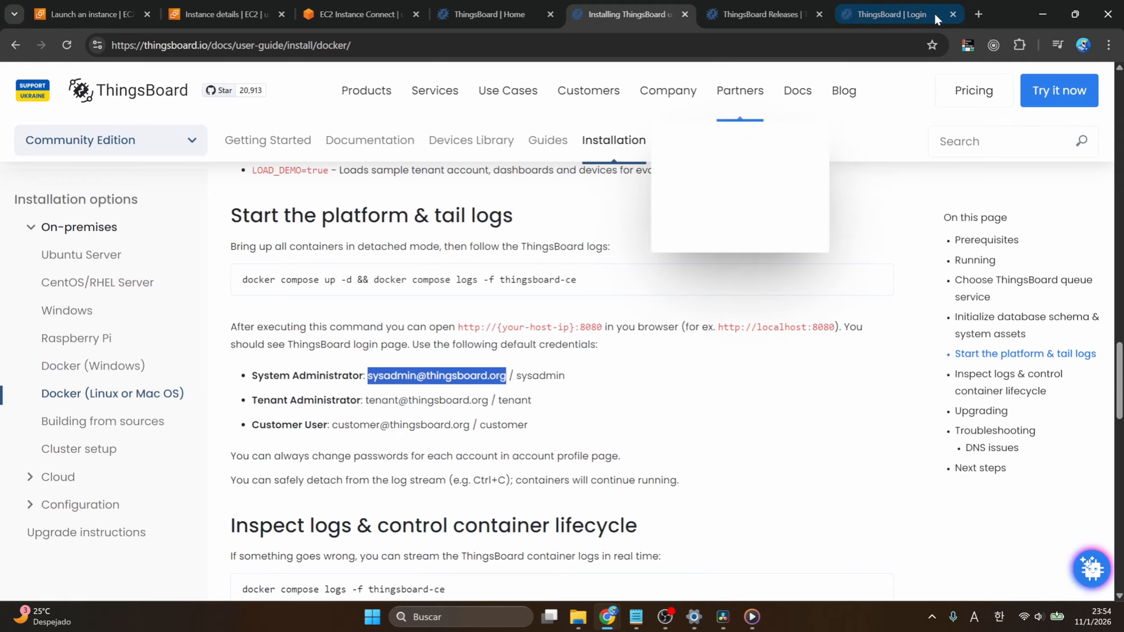
click(890, 14)
key(ctrl+v)
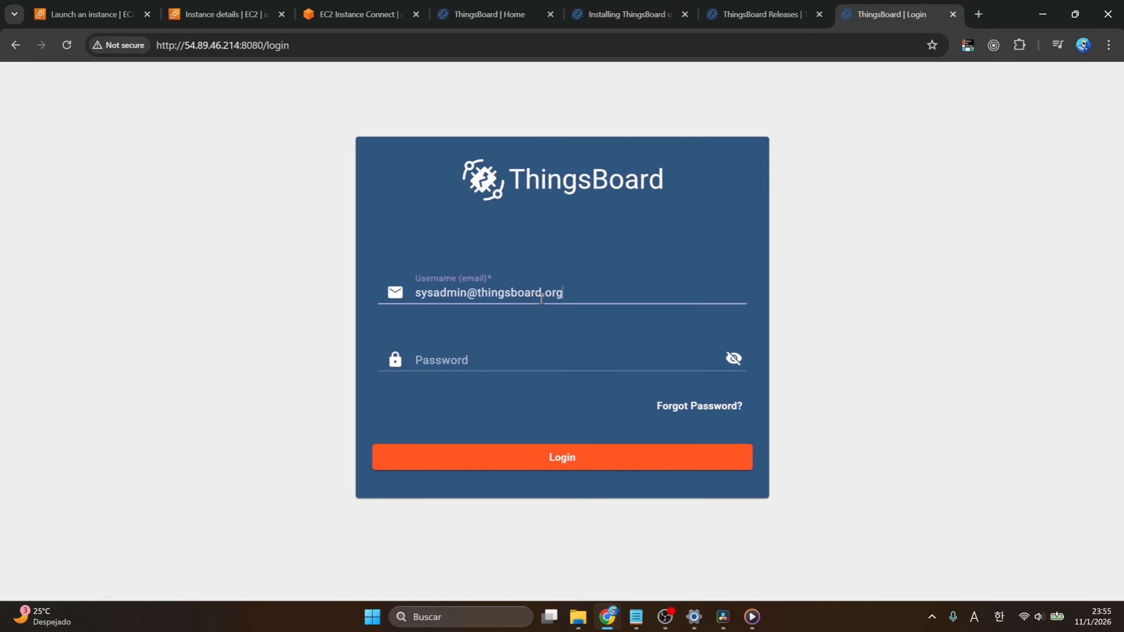
Copy the default System Administrator password from the guide into the login page's password field and log in
click(638, 14)
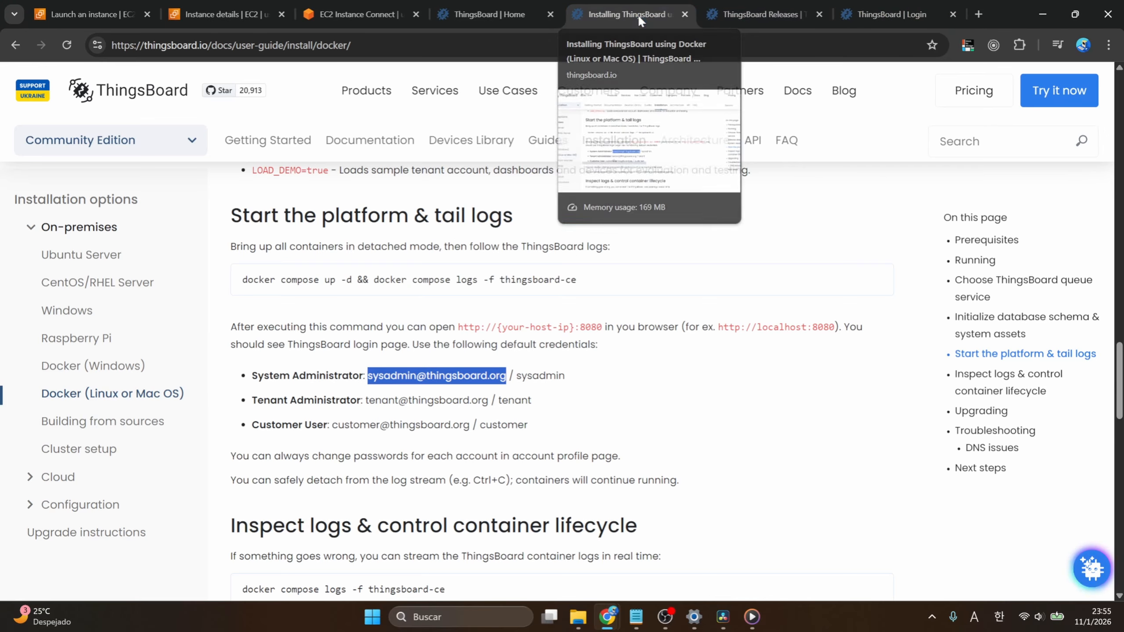
double_click(541, 377)
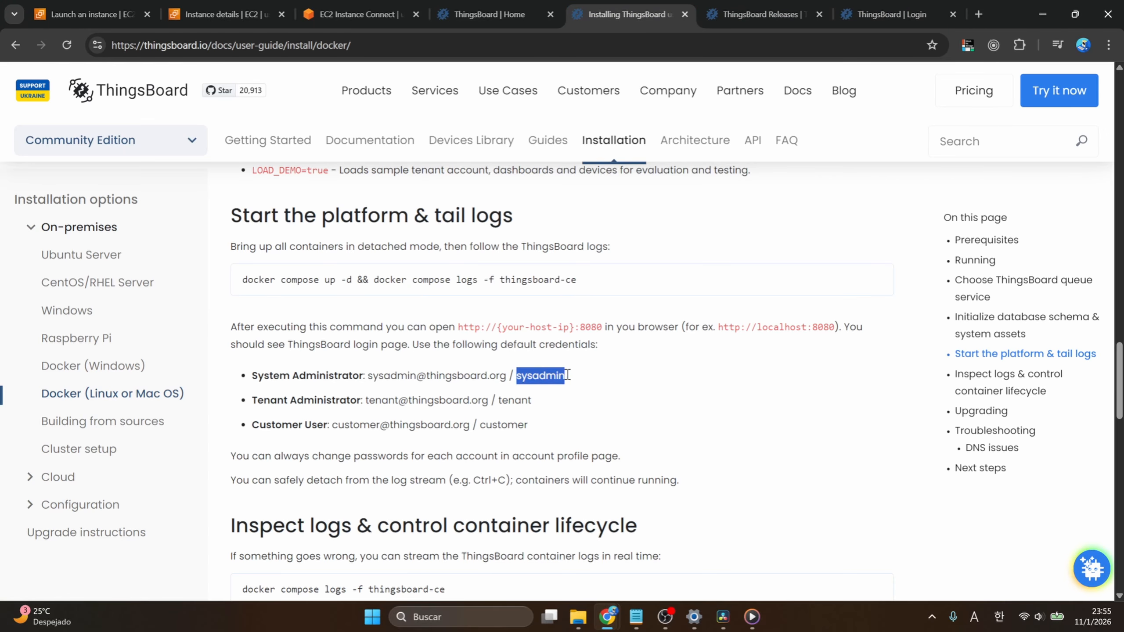
click(898, 14)
click(572, 355)
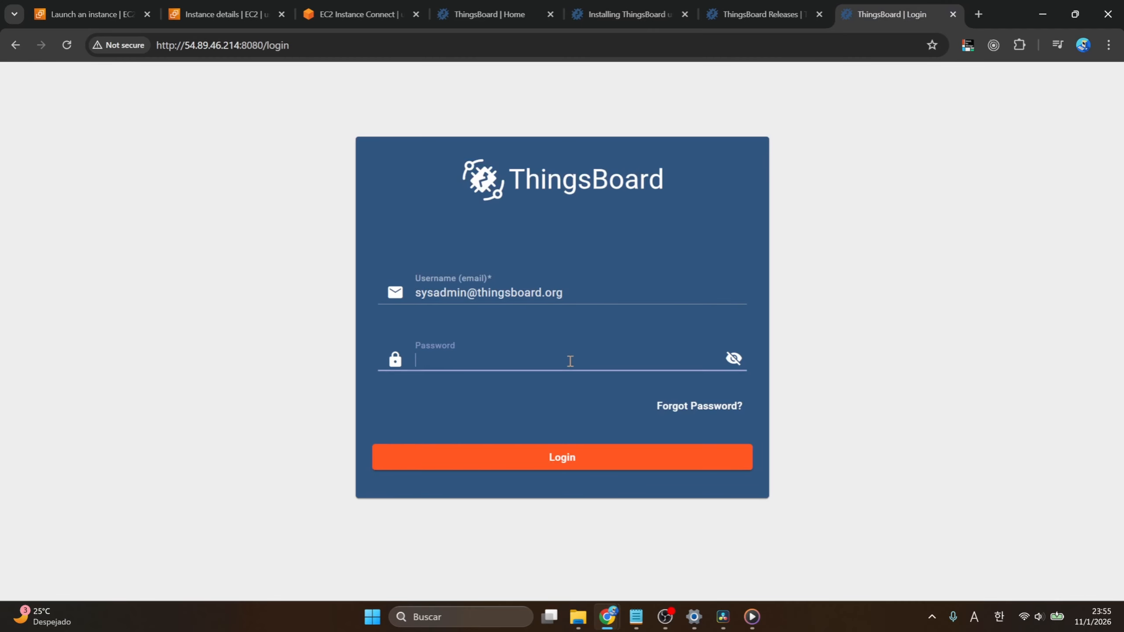
key(ctrl+v)
click(648, 461)
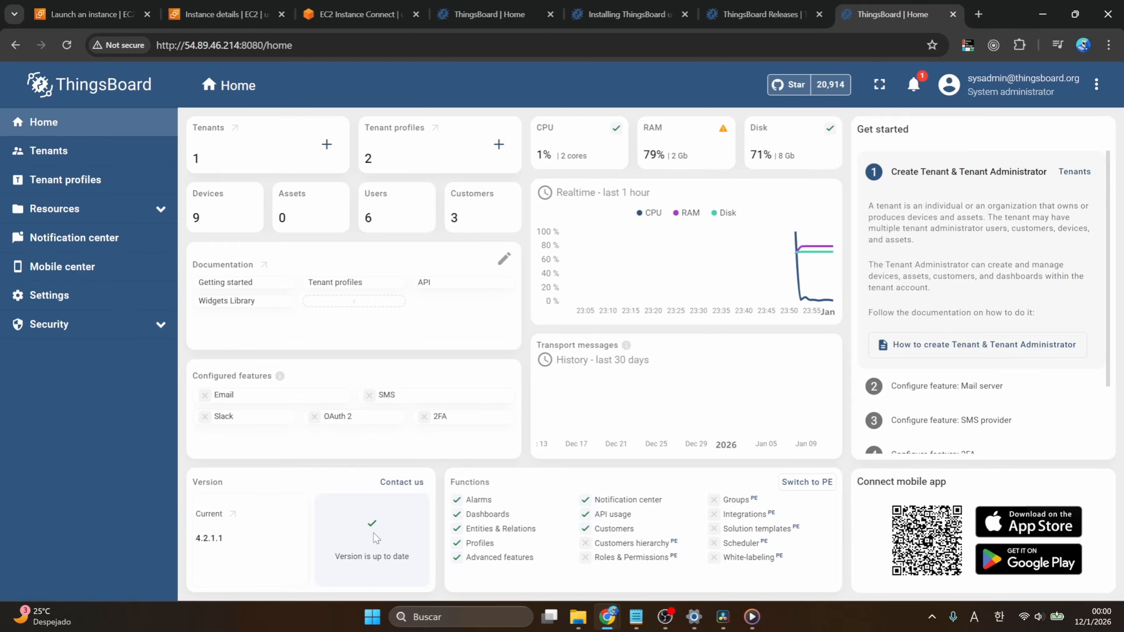
Examine the ThingsBoard Releases table linked from the current version on the home dashboard, and return to the dashboard
click(412, 487)
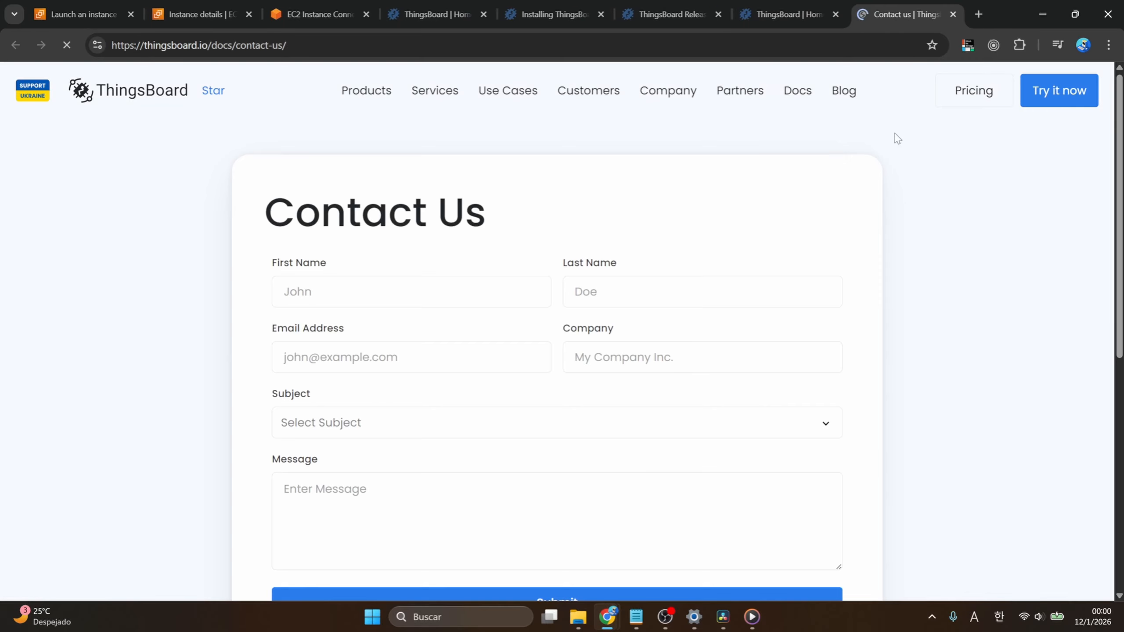
click(954, 14)
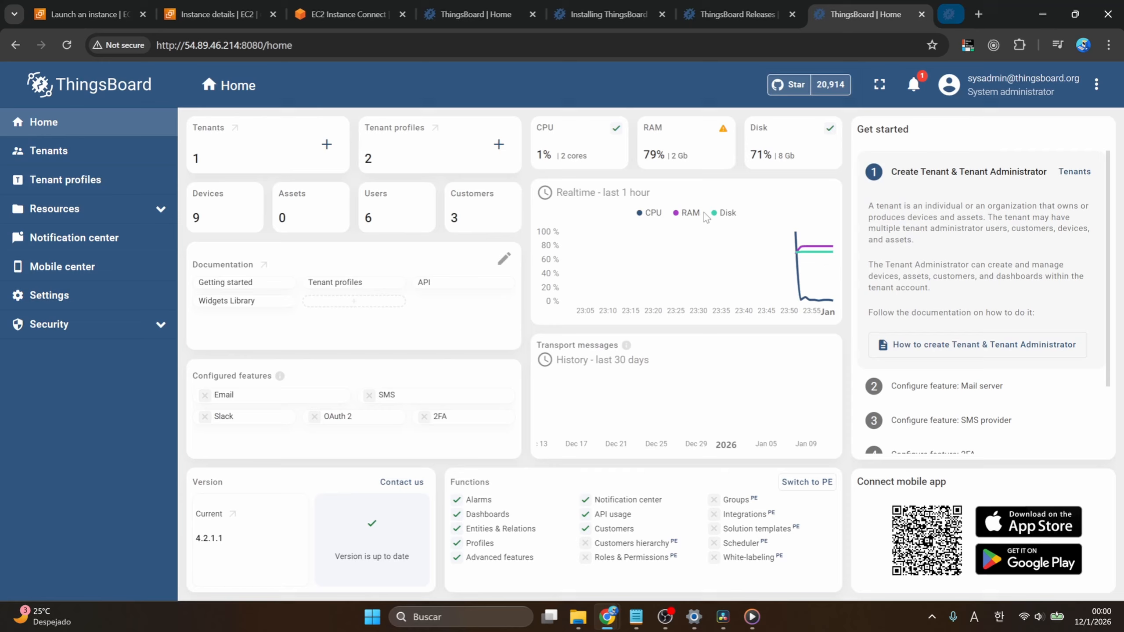
click(218, 516)
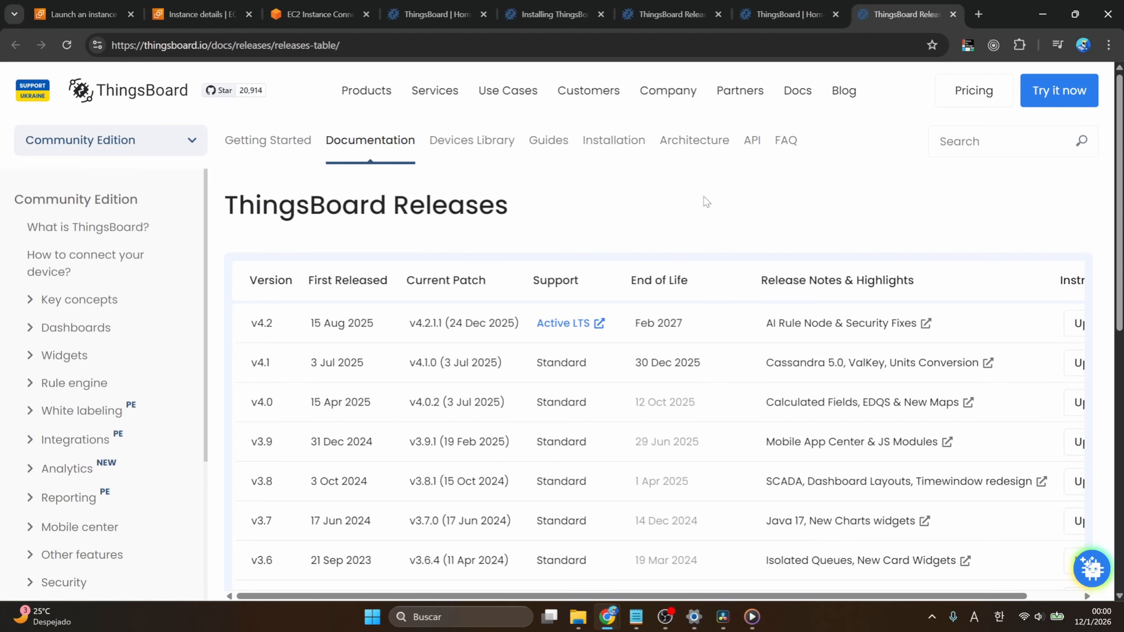
scroll(720, 195, down, 1)
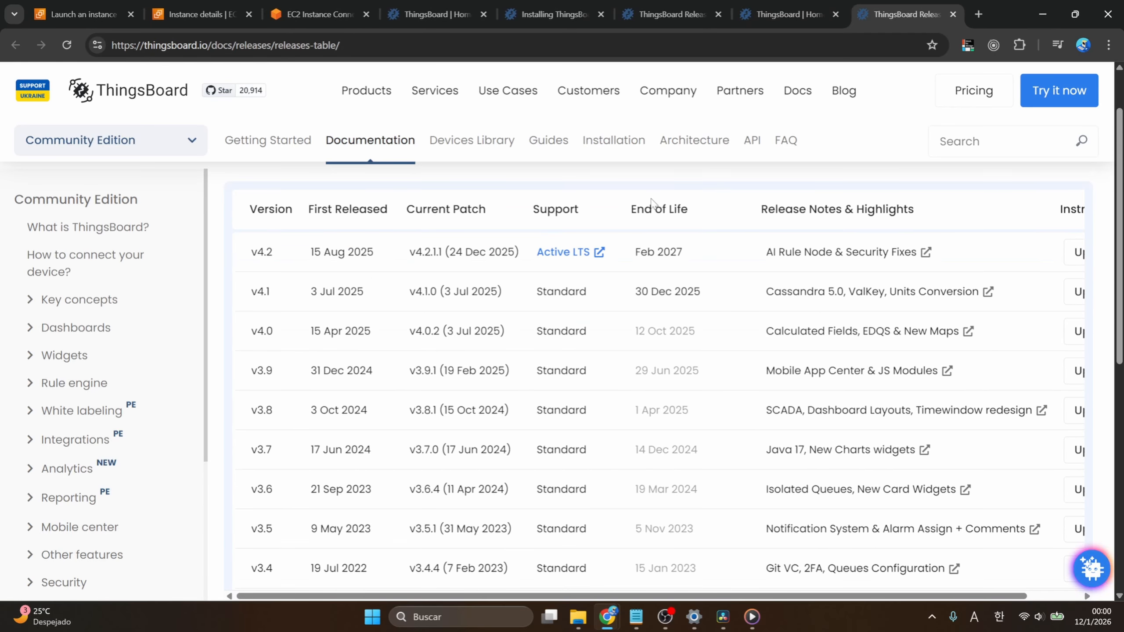
scroll(458, 278, up, 1)
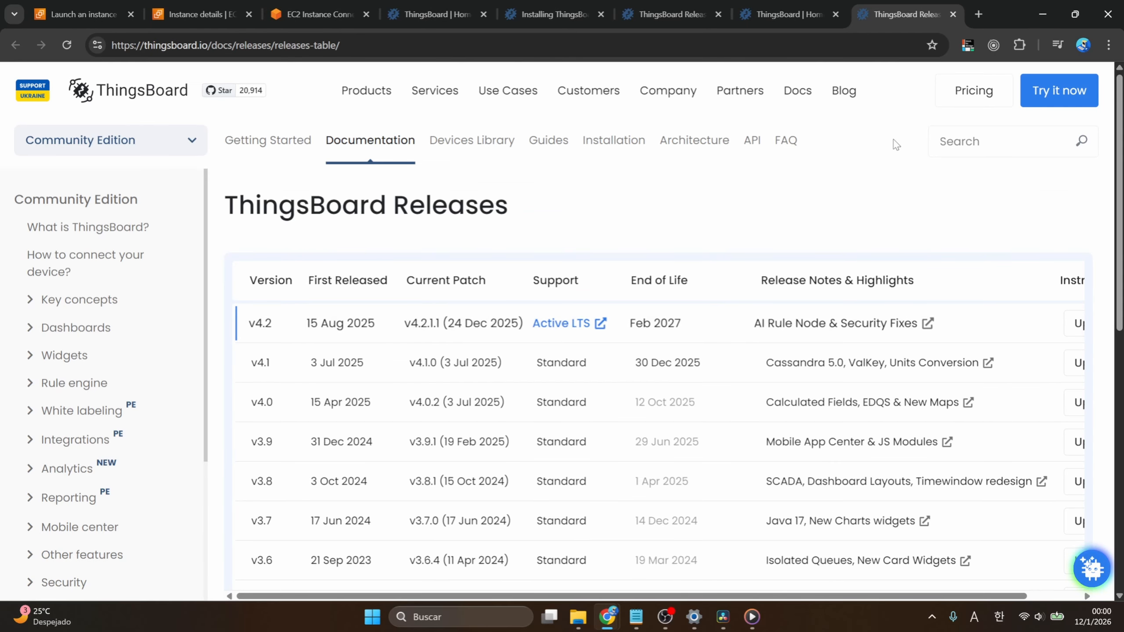
click(779, 14)
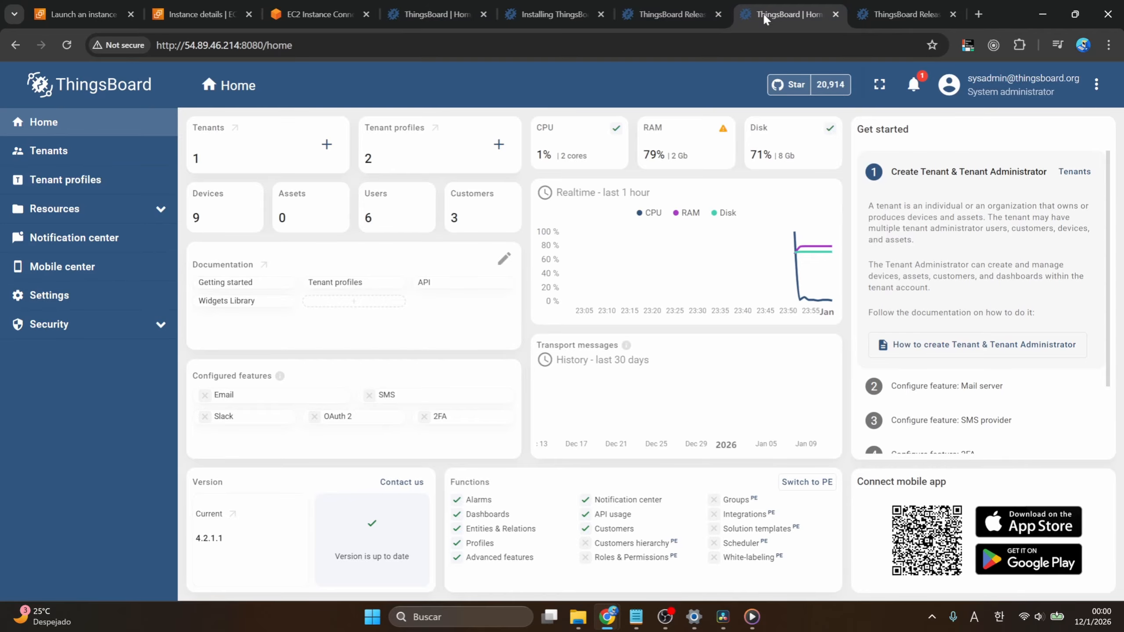